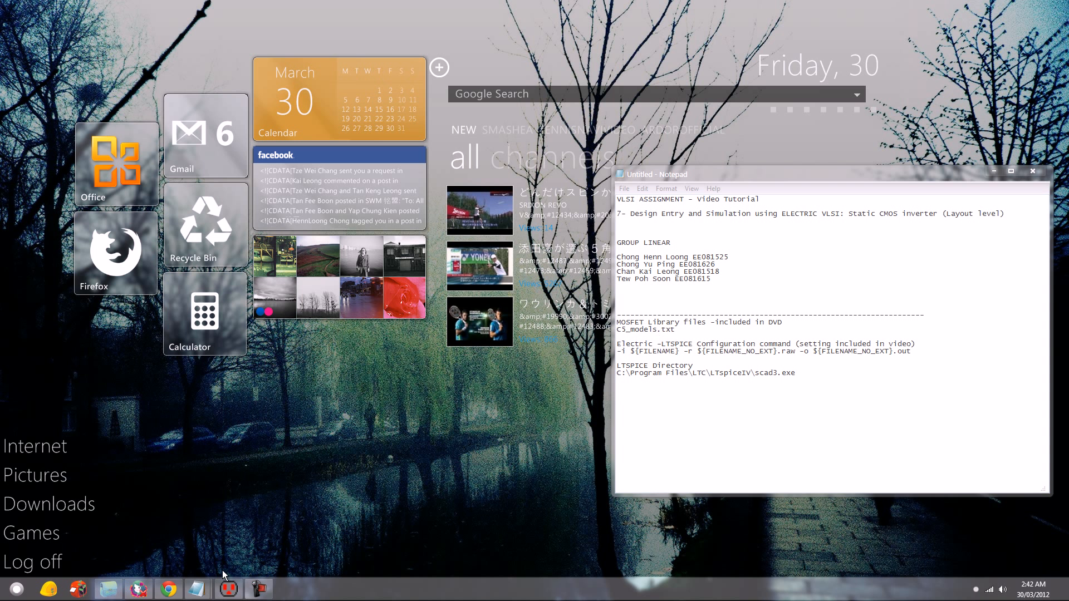
- Switch to Electric and open the Spice tool's preferences
click(229, 591)
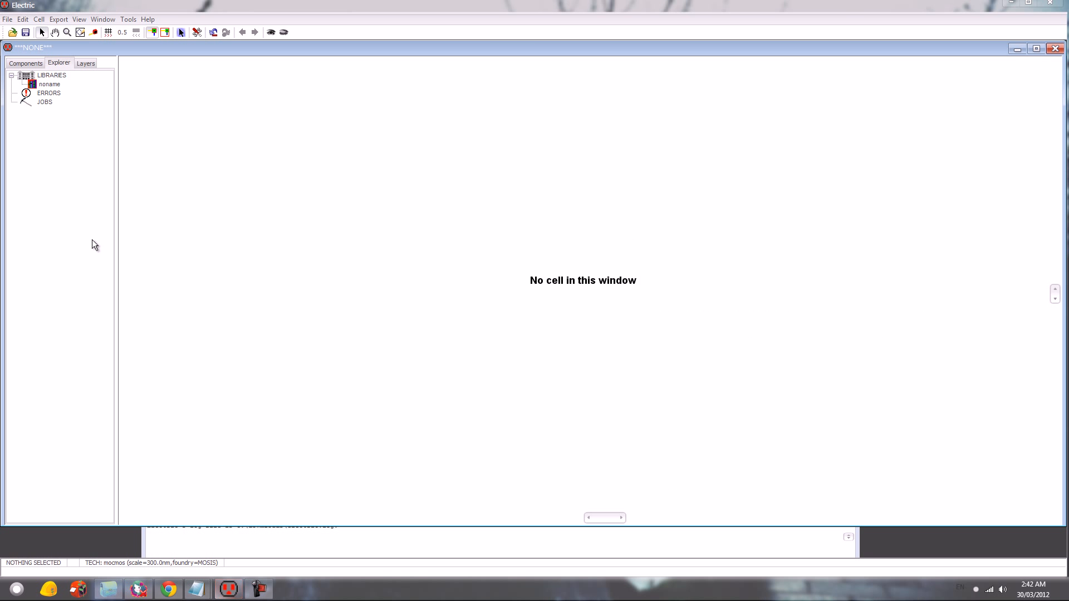
click(9, 20)
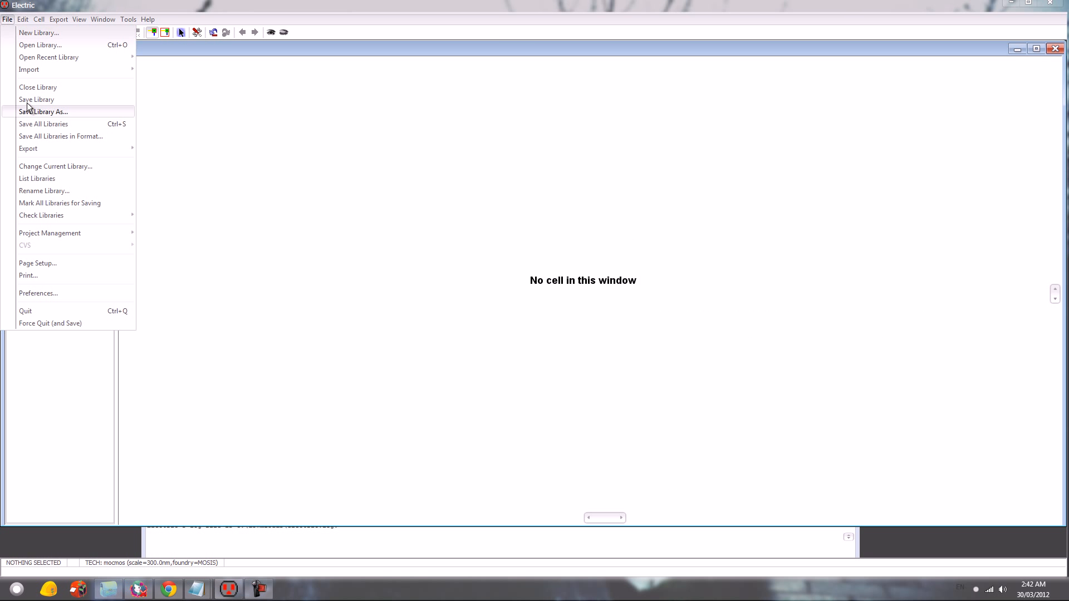
click(54, 293)
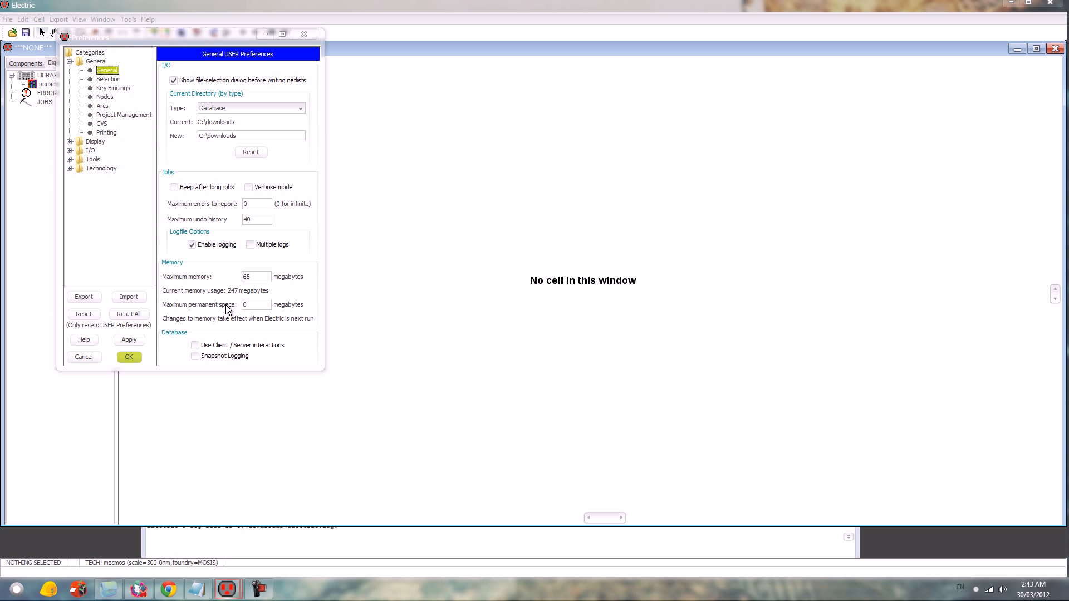
click(93, 160)
click(104, 213)
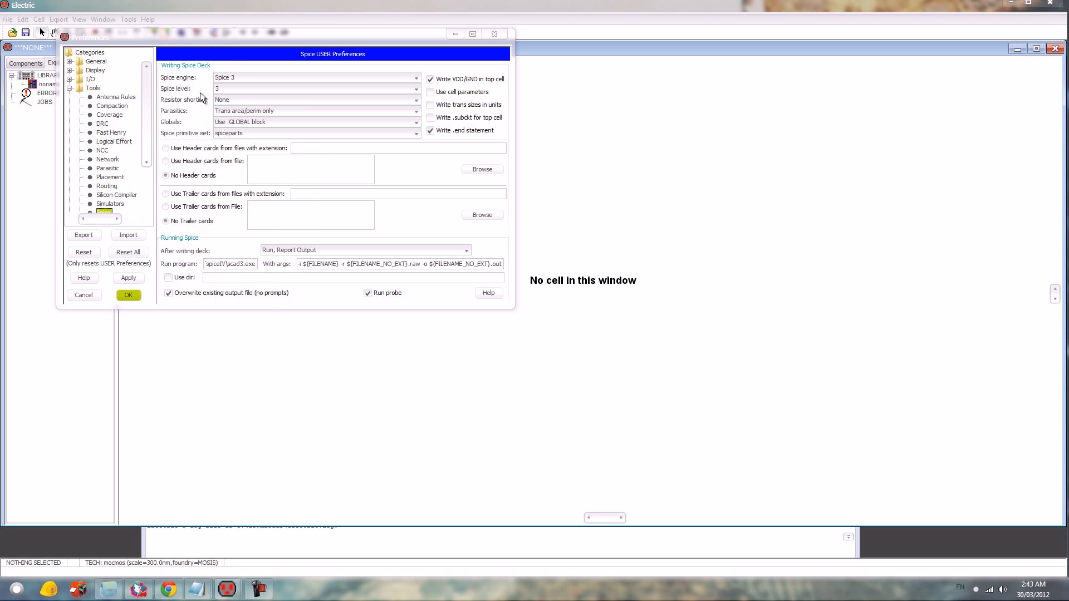
- Use Spice 3 as the Spice engine with Spice level 3
click(232, 80)
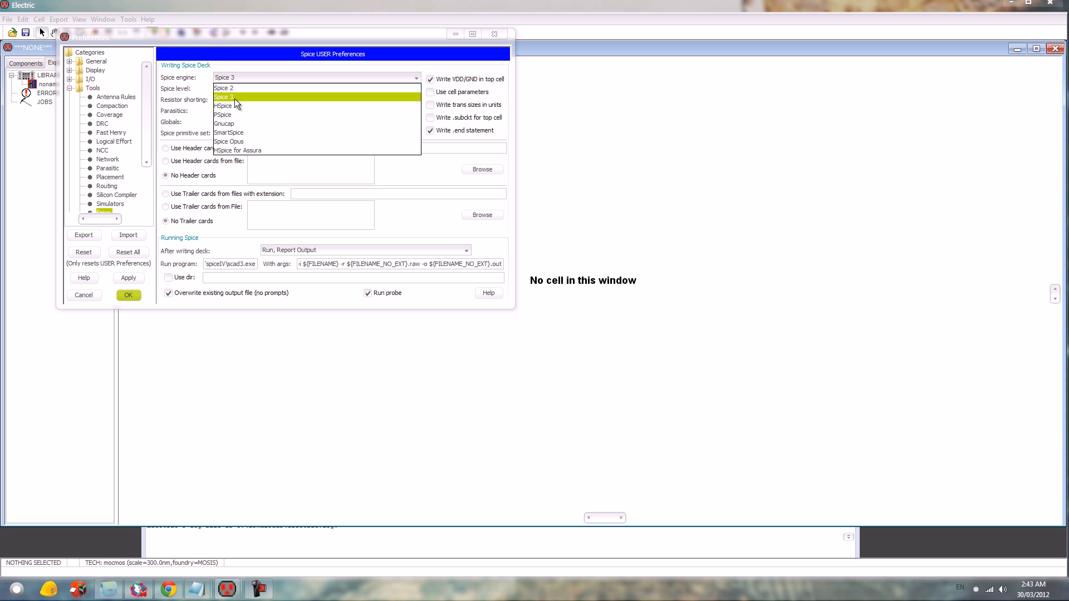
click(226, 90)
click(226, 90)
click(225, 117)
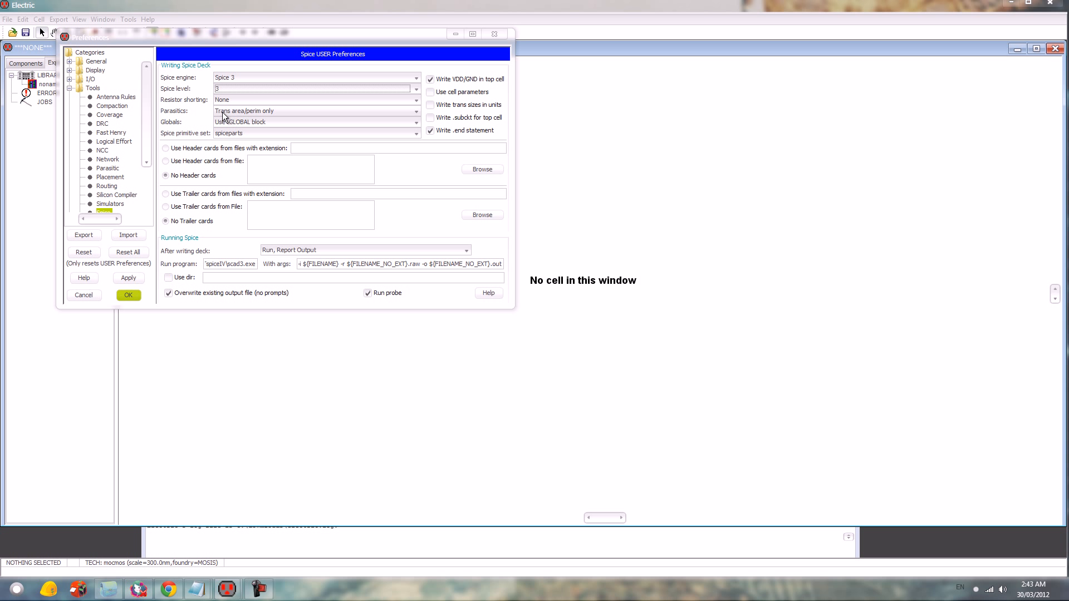
- Make sure overwriting the existing output file without prompts and Run probe are both enabled
click(173, 295)
click(173, 295)
click(367, 292)
click(367, 293)
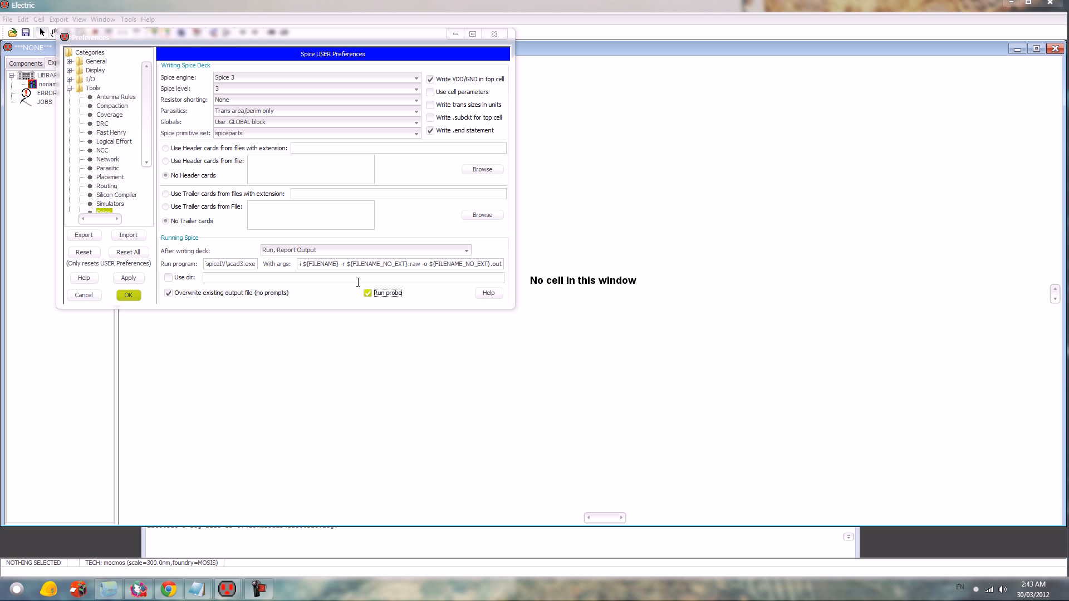
- Check the Spice run program and arguments, and set the action after writing the deck to Run, Report Output
drag(252, 263, 499, 274)
click(308, 268)
click(483, 263)
click(339, 252)
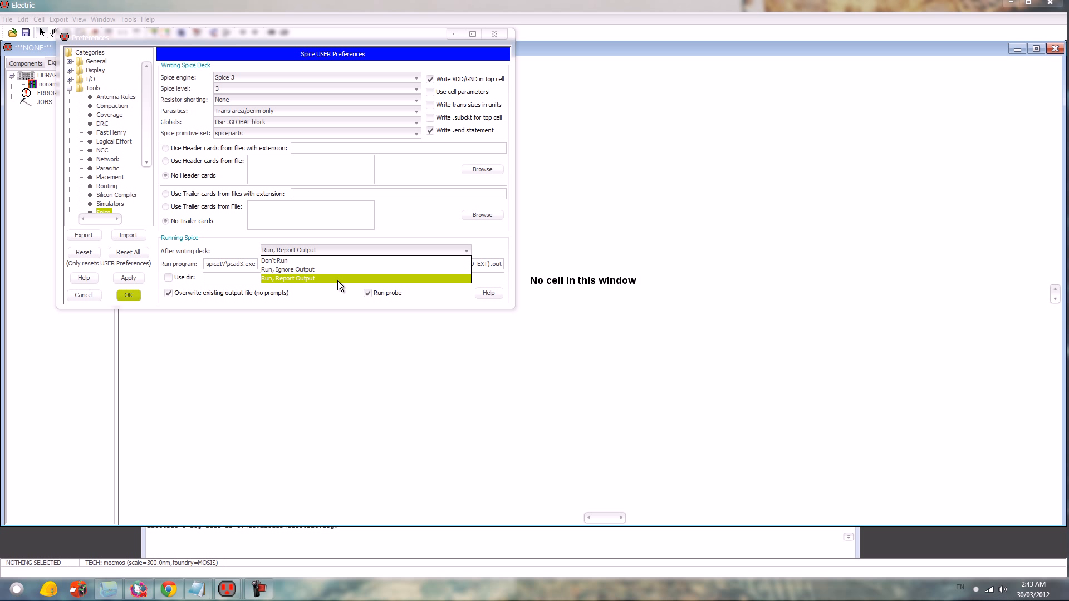
click(336, 278)
click(132, 277)
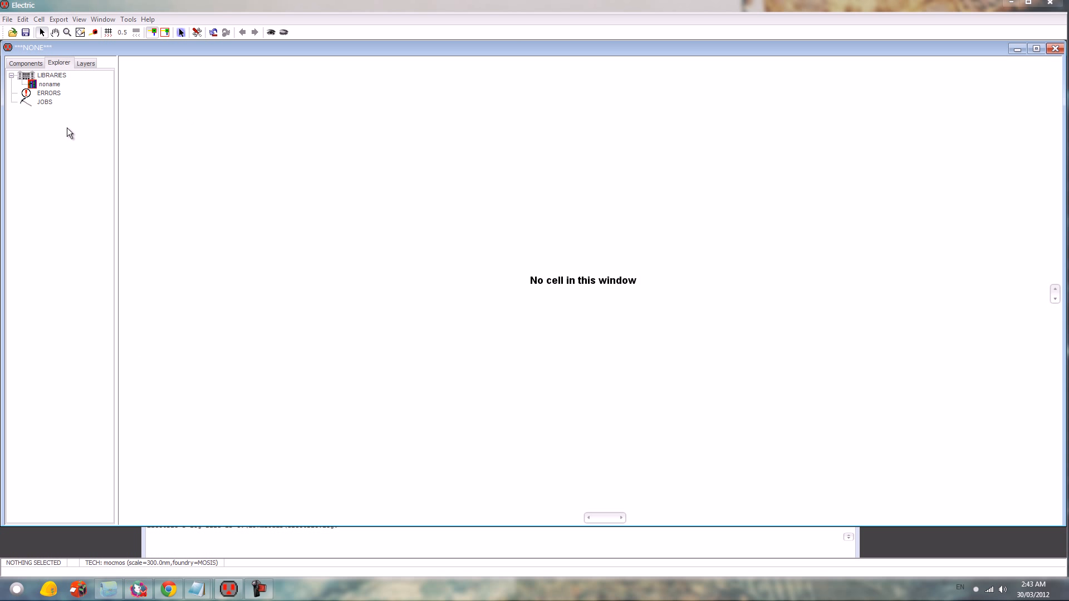
- Rename the noname library as Assignment01
right_click(49, 85)
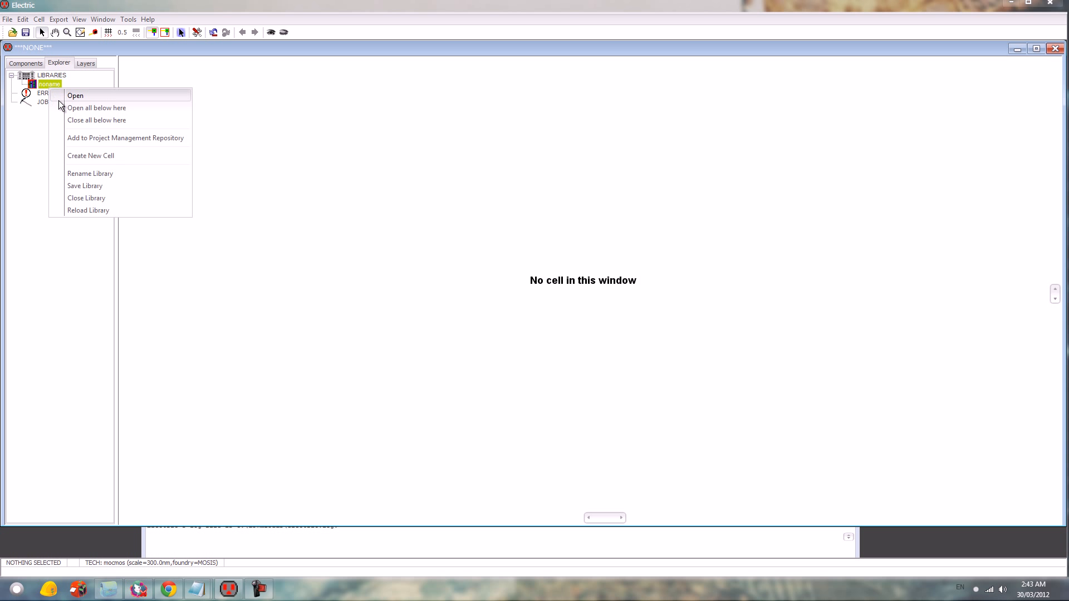
click(94, 174)
text(Assignment-1)
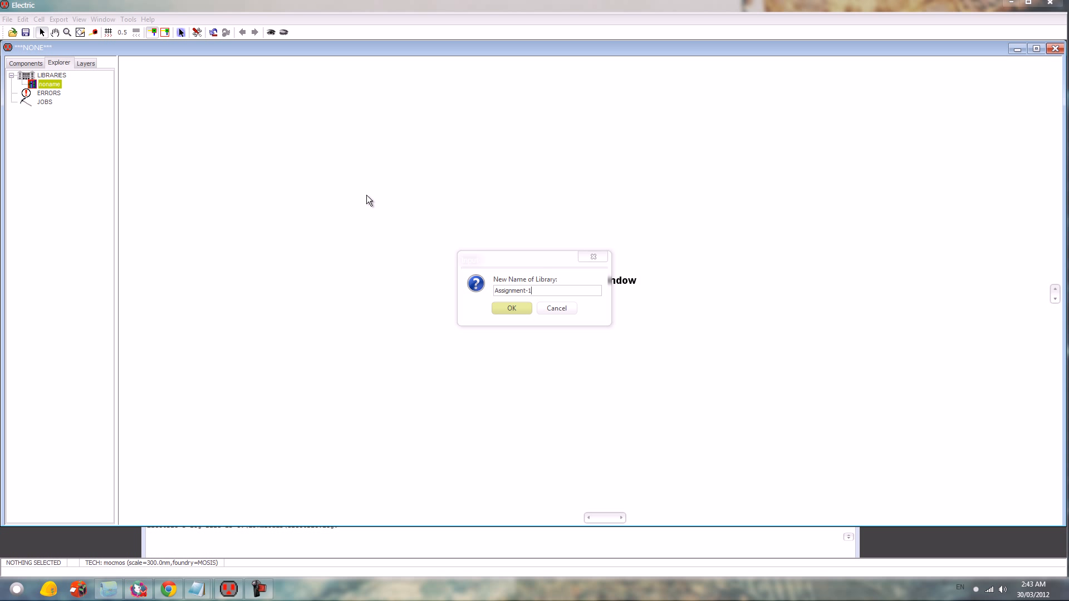
key(BackSpace)
key(BackSpace)
text(01)
key(Return)
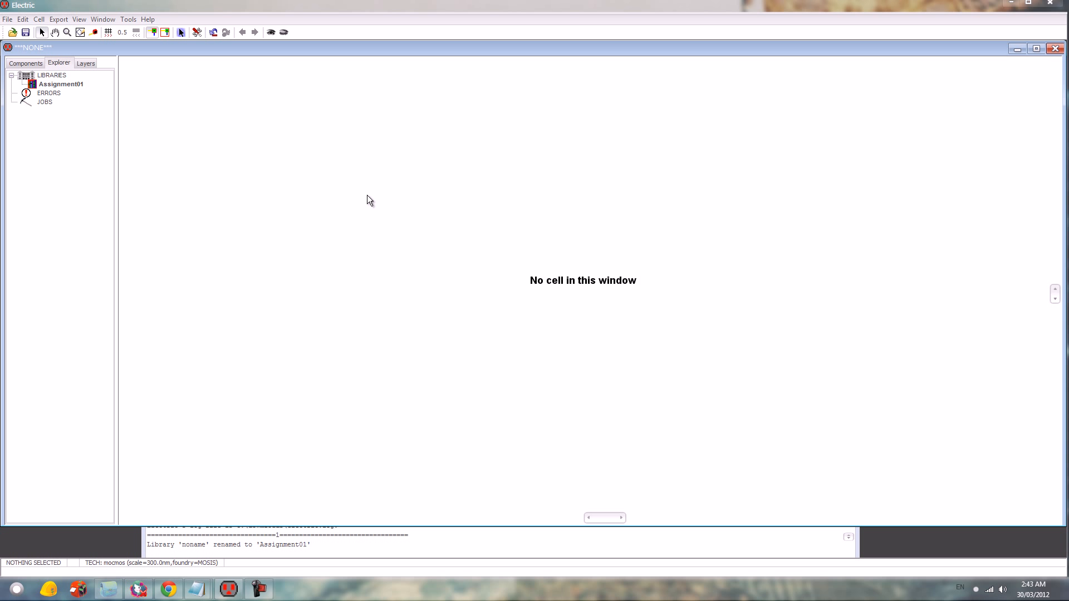
- Create a schematic cell named NMOS in the Assignment01 library and show it in the library tree
key(ctrl+n)
text(NMOS)
key(Tab)
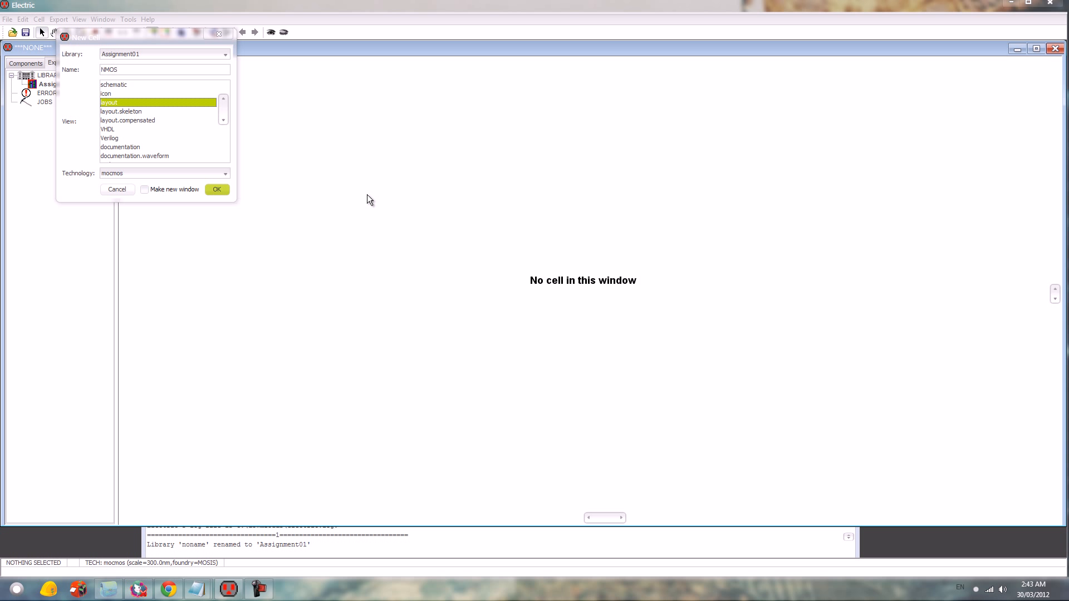
key(Up)
key(Up)
key(Return)
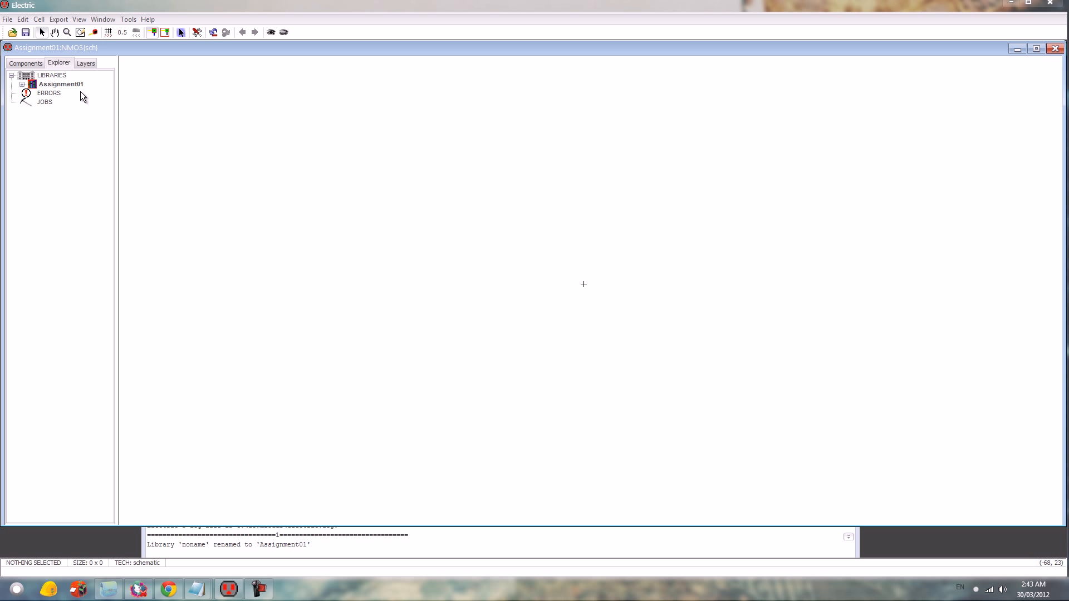
double_click(78, 87)
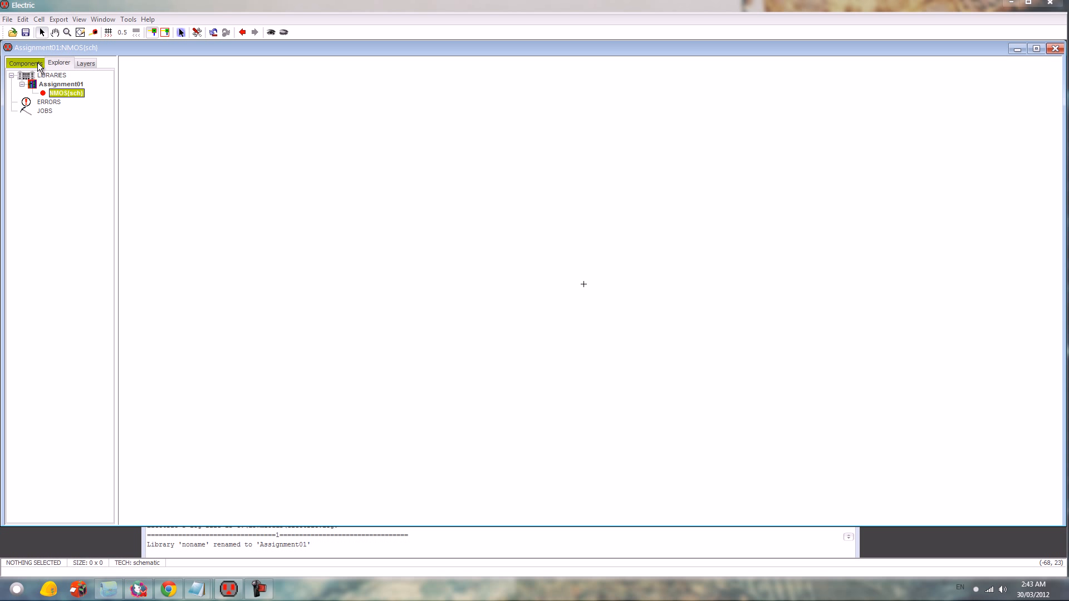
- Place an nMOS transistor at the centre of the NMOS schematic
click(25, 63)
click(53, 221)
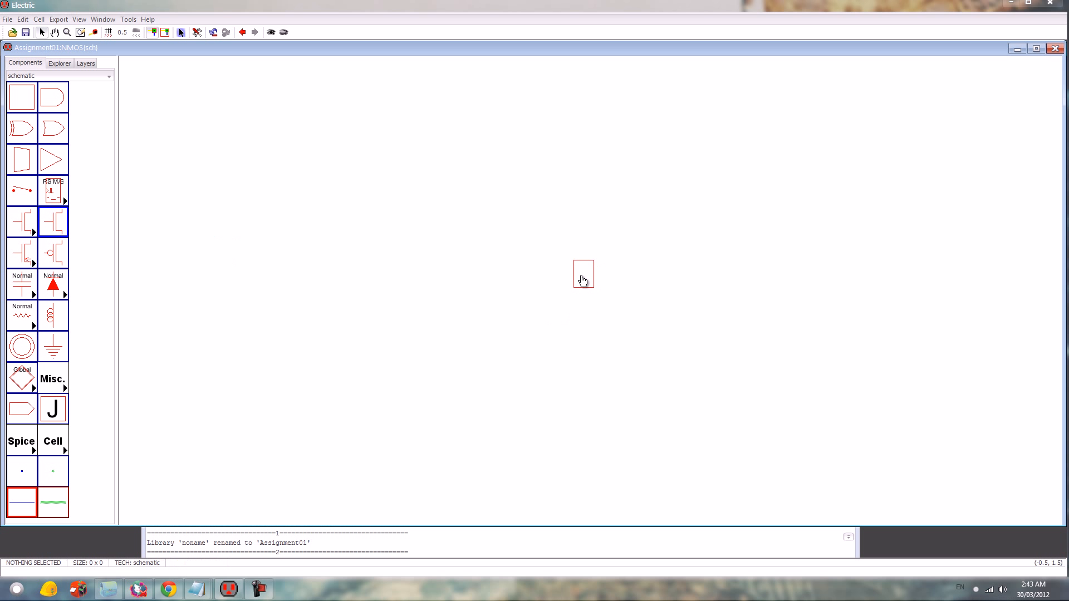
click(582, 285)
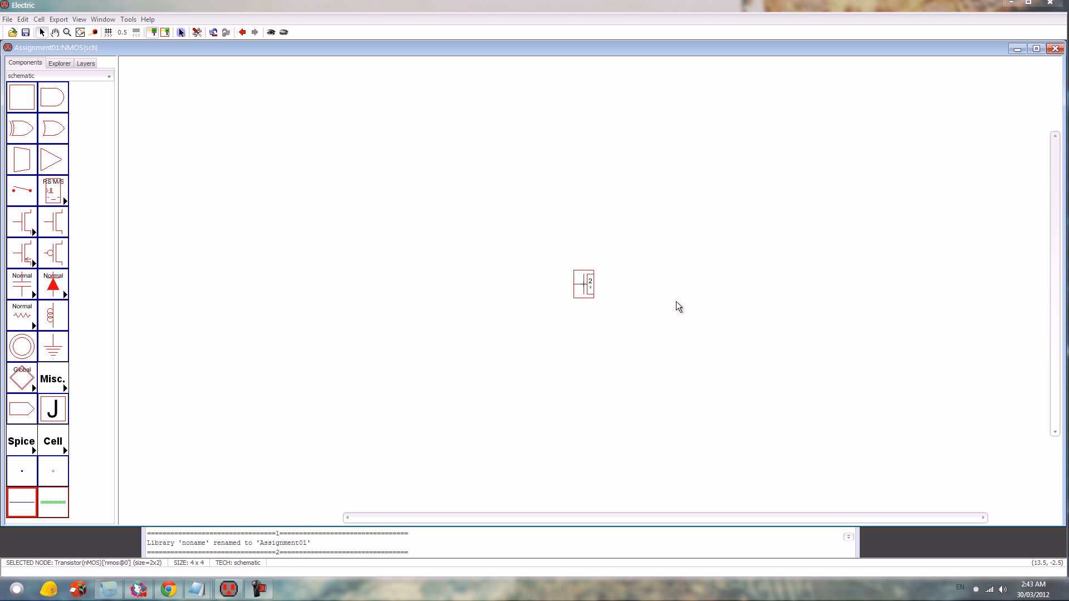
- Set the nMOS transistor's width to 10
key(ctrl+i)
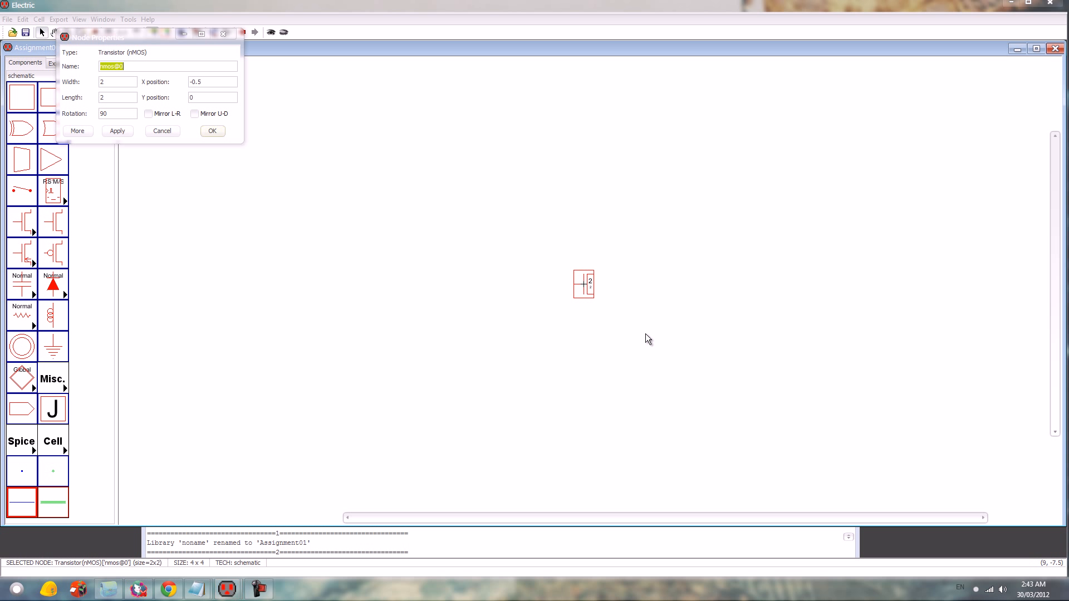
key(Tab)
text(10)
key(Return)
key(ctrl+7)
key(ctrl+7)
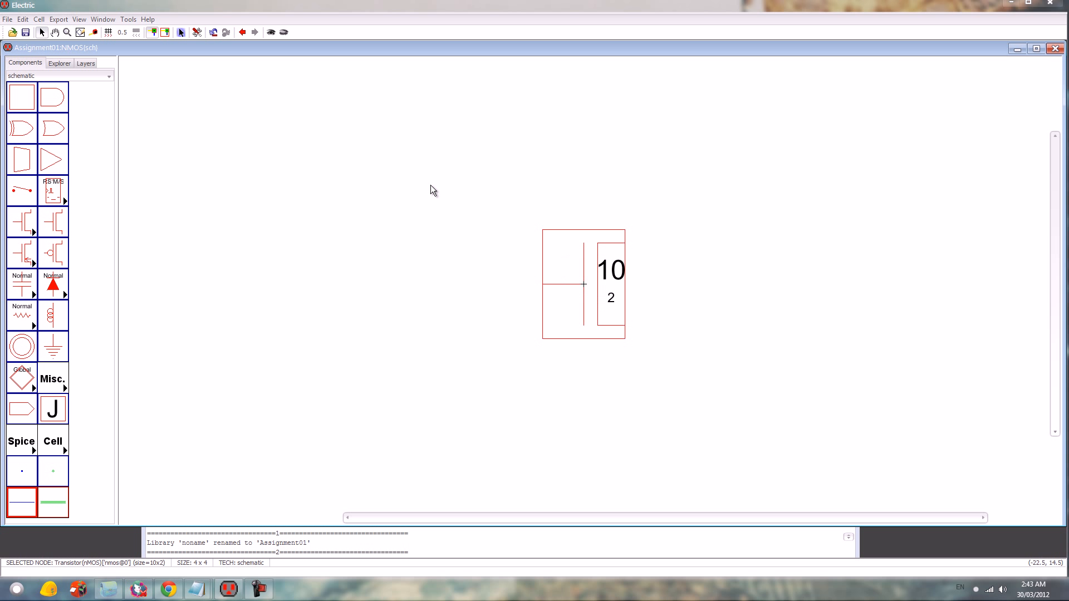
- Add a Spice model label to the nMOS transistor and move it by (3,-1), to the symbol's lower right
click(129, 18)
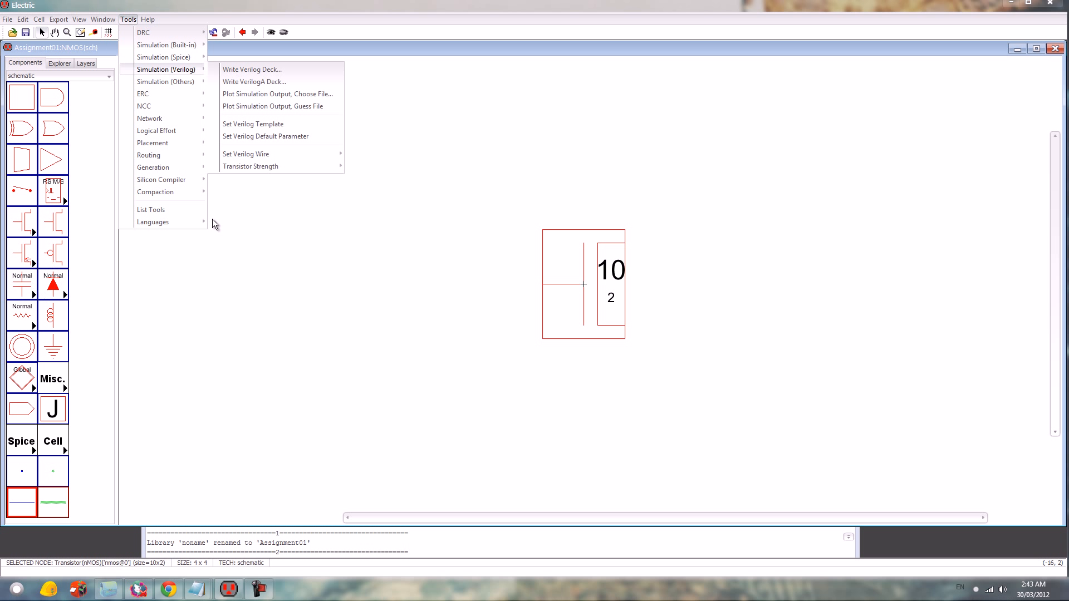
mouse_move(184, 58)
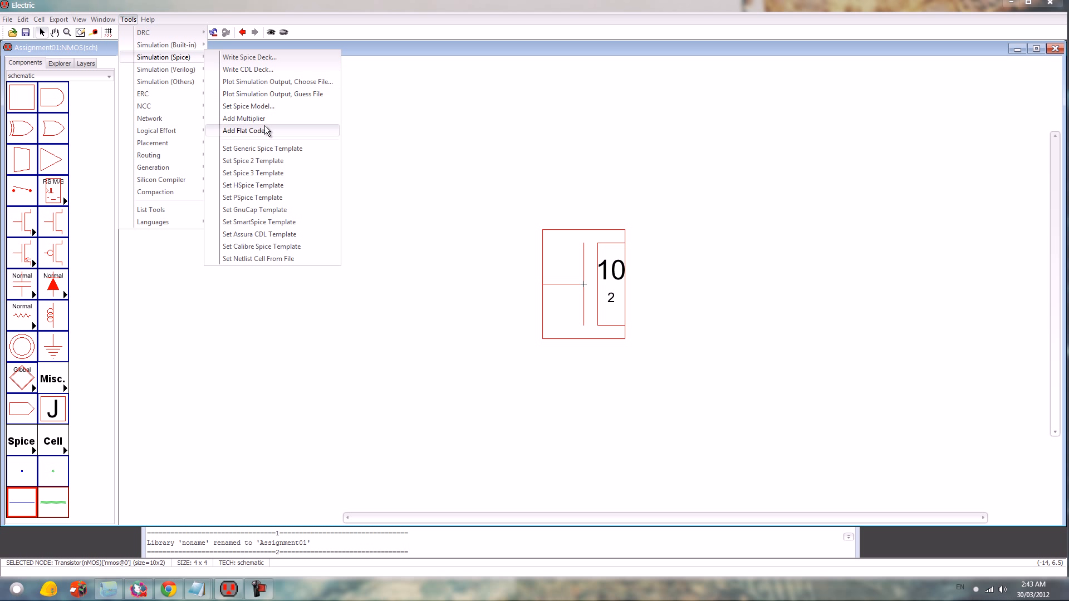
click(271, 110)
drag(662, 293, 743, 321)
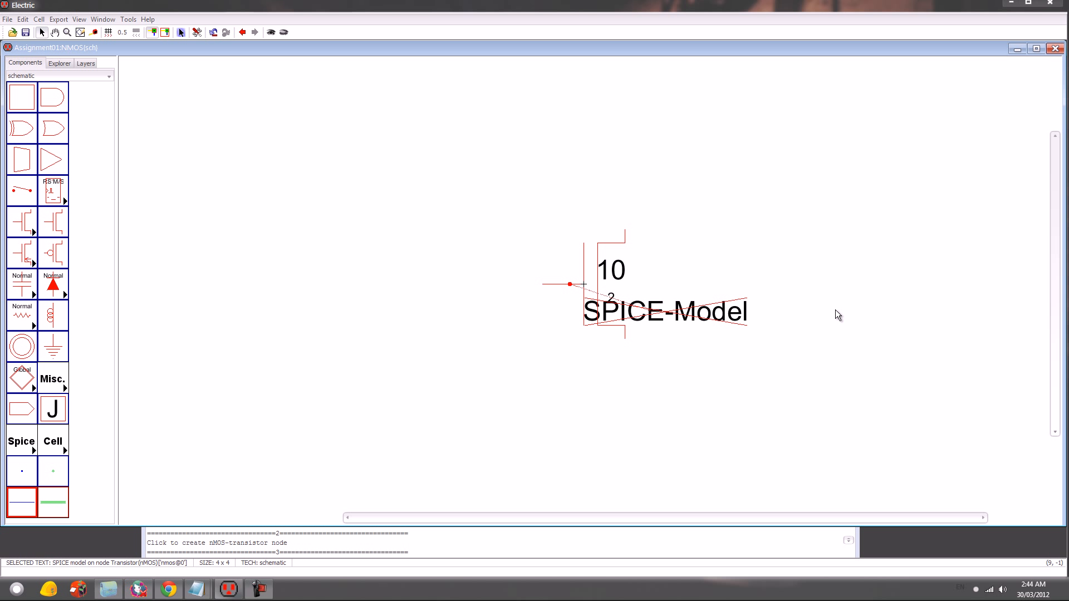
- Set the transistor's Spice model text to NMOS
key(ctrl+i)
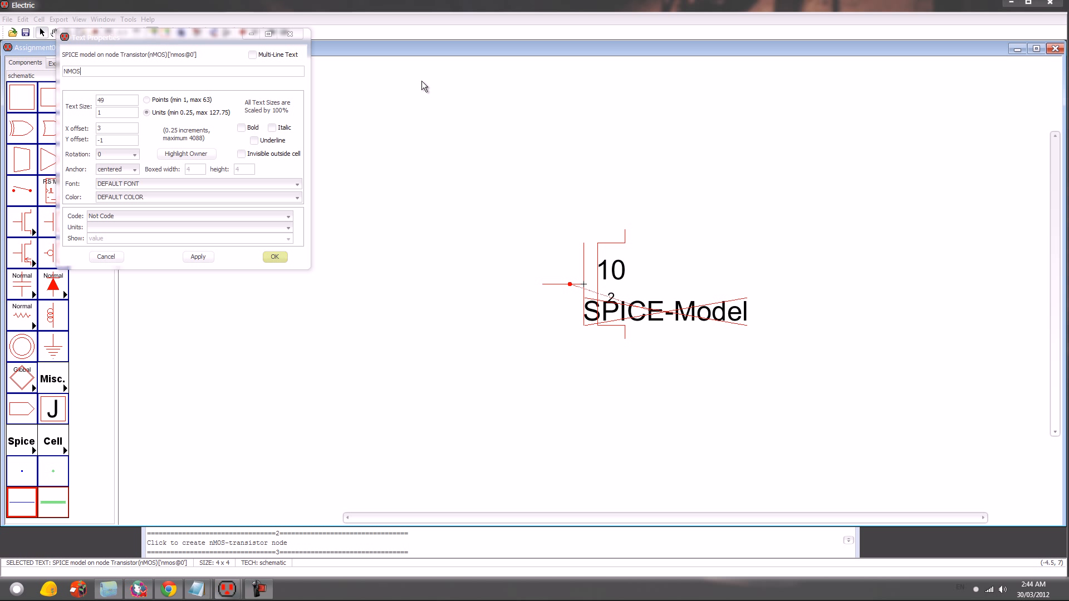
drag(223, 38, 325, 51)
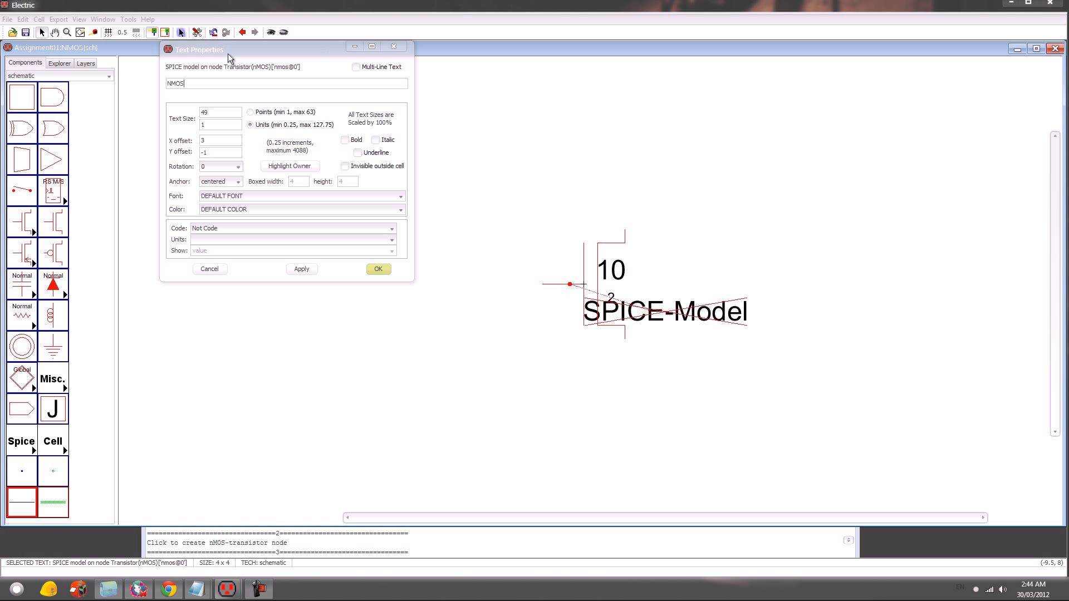
click(374, 269)
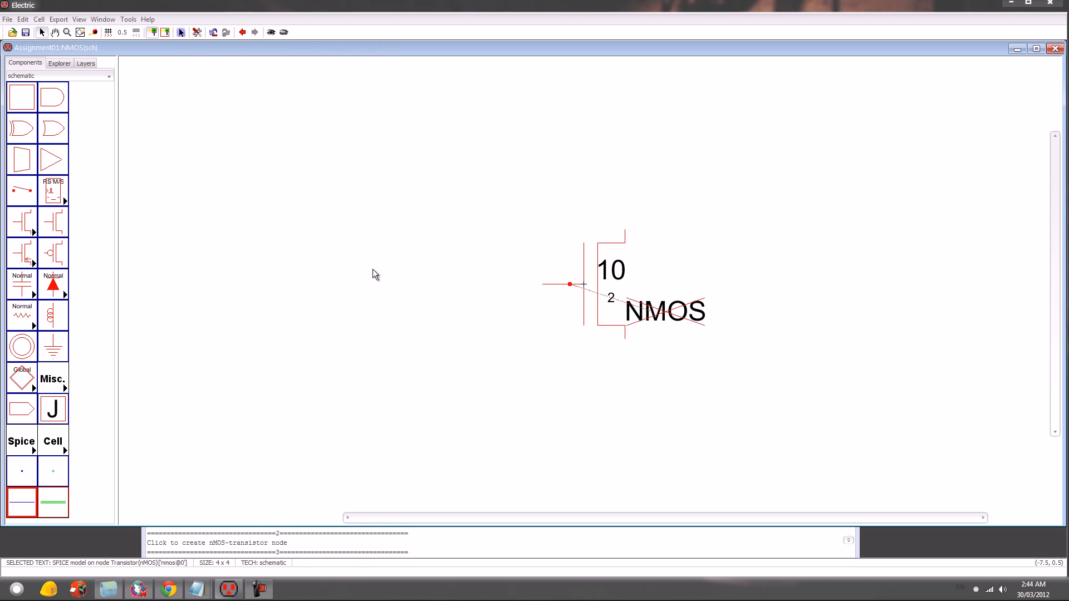
- Create a schematic cell named PMOS in Assignment01 and place a pMOS transistor at its centre
key(ctrl+n)
text(pMOS)
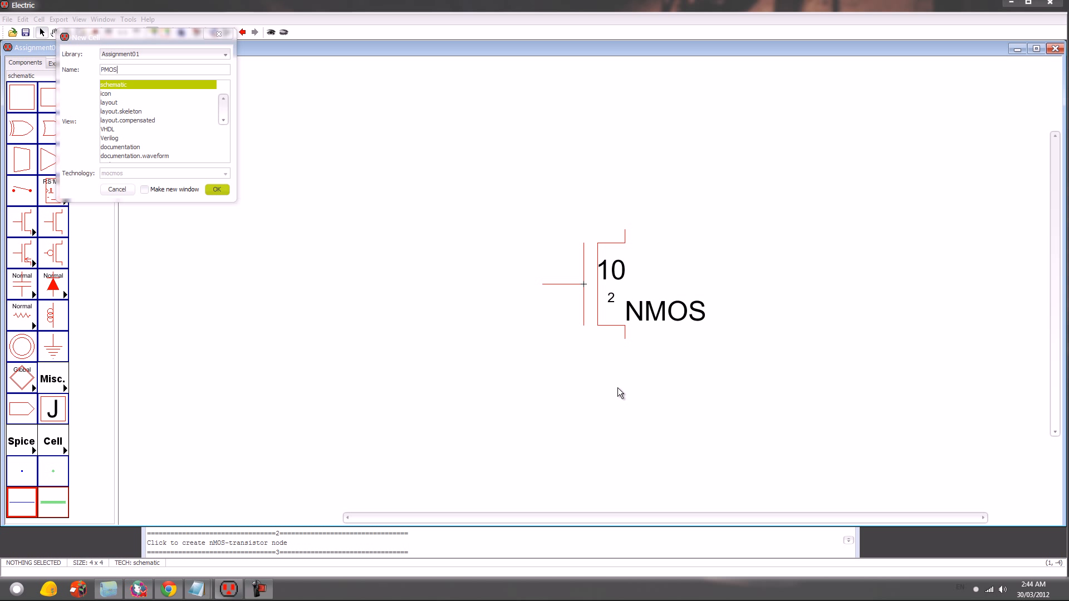
key(Return)
click(58, 253)
click(583, 285)
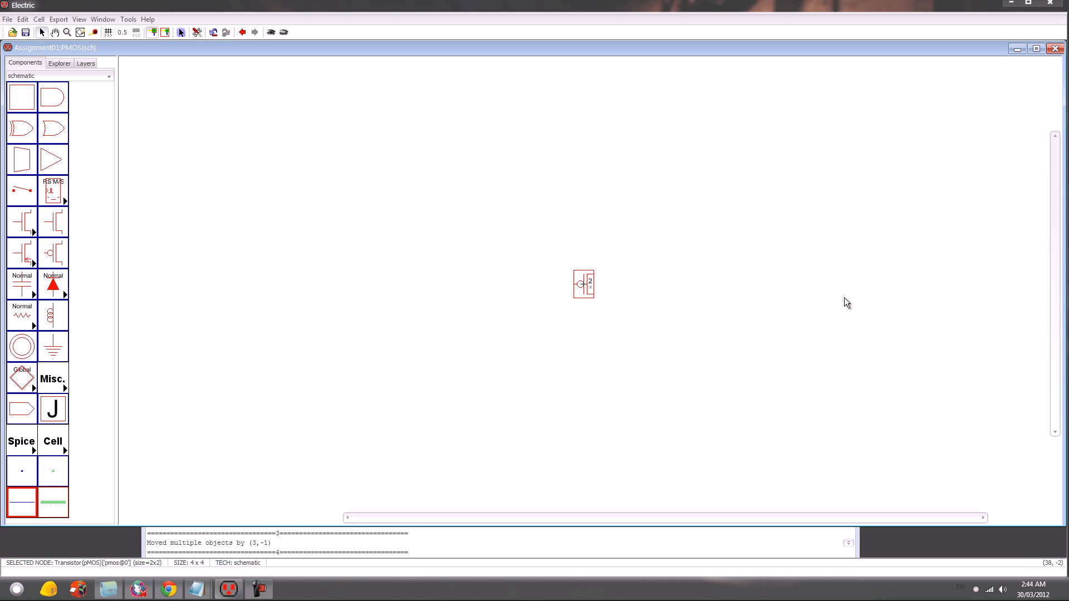
- Set the pMOS transistor's width to 20
key(ctrl+7)
key(ctrl+7)
key(ctrl+i)
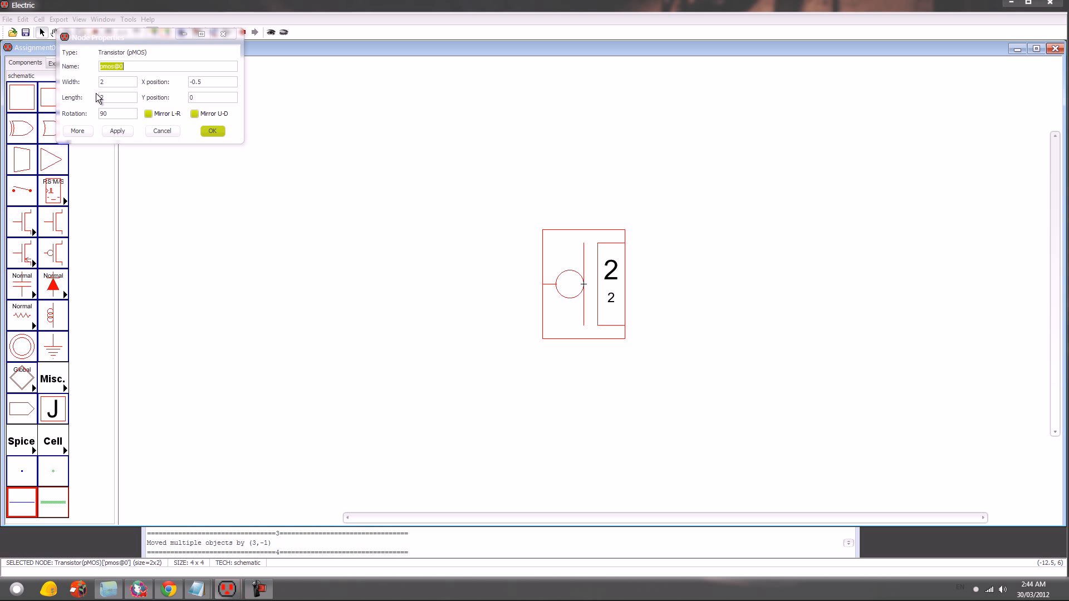
click(130, 83)
text(0)
key(Return)
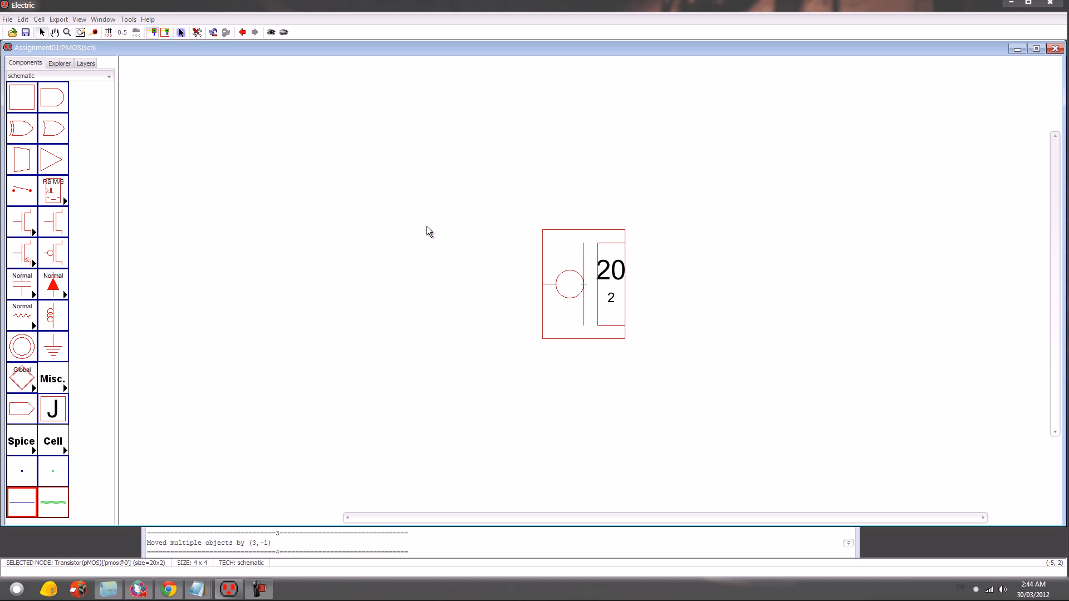
- Add a Spice model label to the pMOS transistor and move it to the symbol's lower right
click(128, 19)
mouse_move(163, 58)
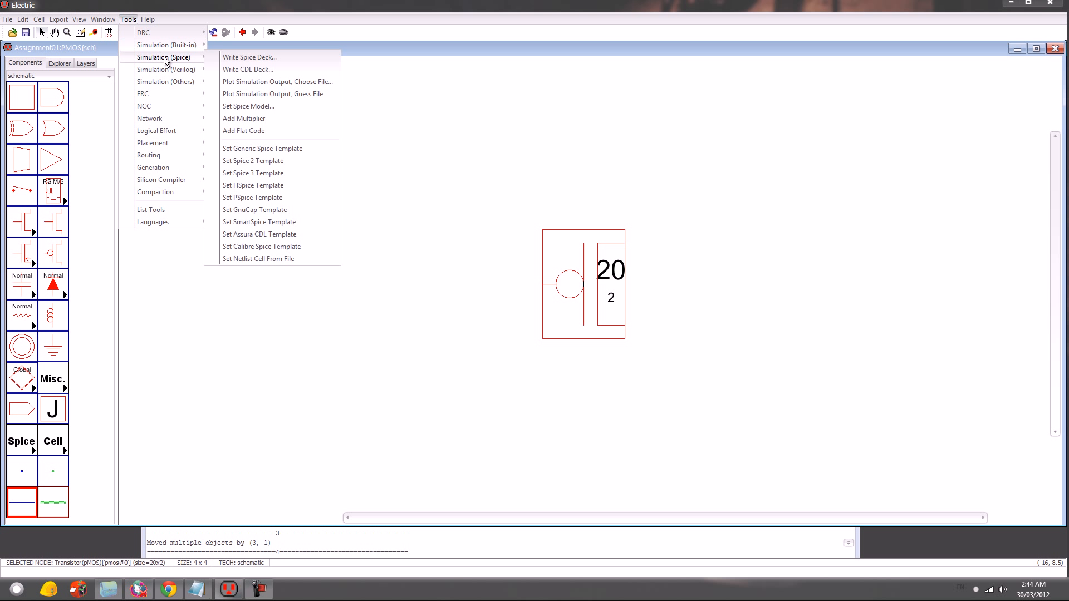
click(264, 106)
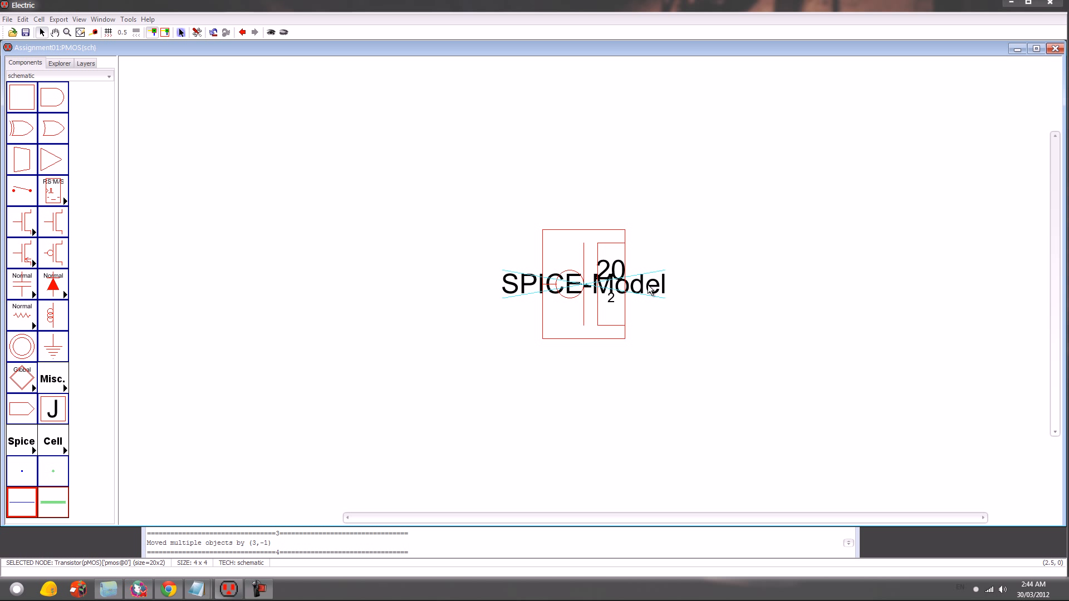
drag(737, 319, 767, 315)
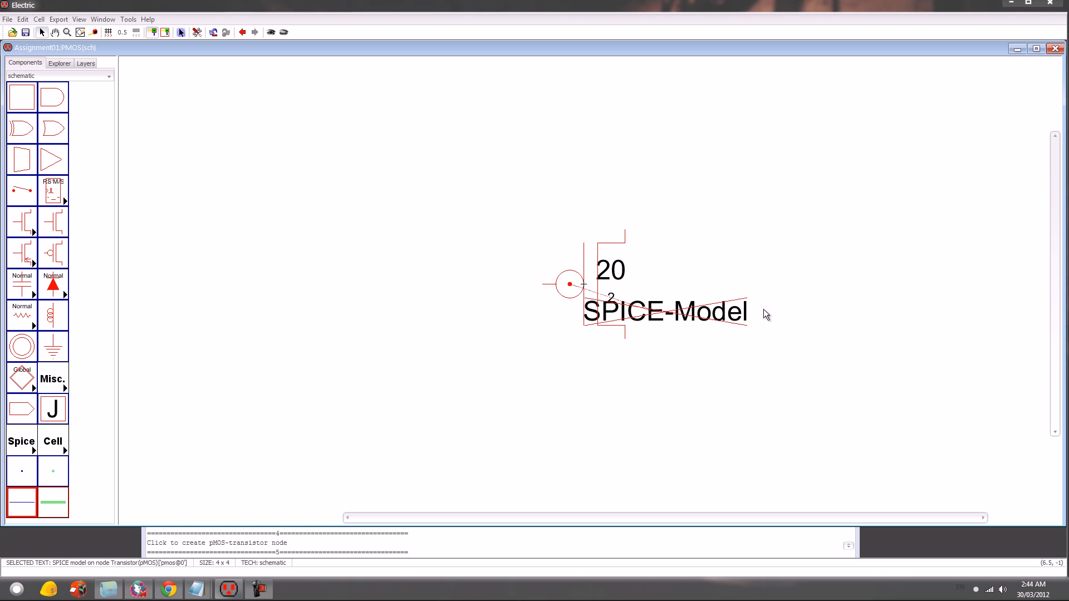
- Set the pMOS transistor's Spice model text to PMOS and clear the selection
key(ctrl+i)
text(PMOS)
key(Return)
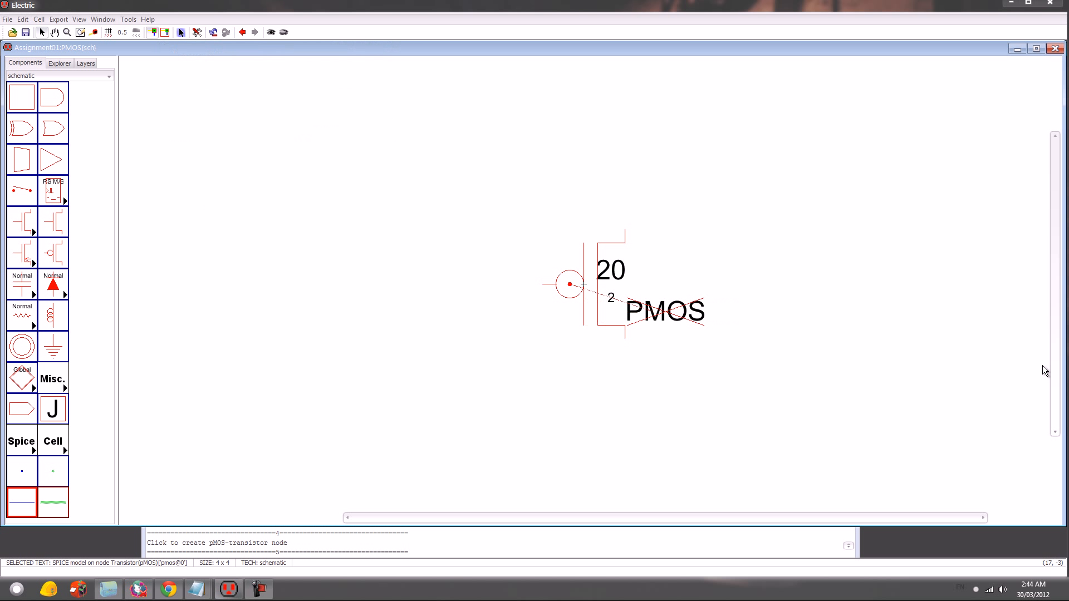
click(660, 447)
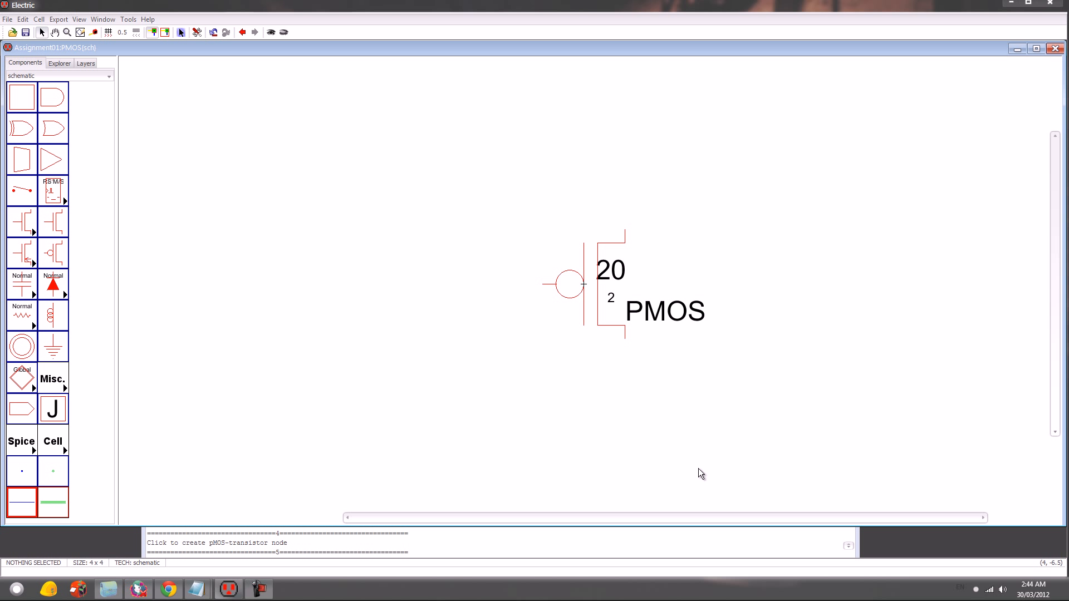
- Create a schematic cell named Inverter in the Assignment01 library
key(ctrl+n)
text(Inv)
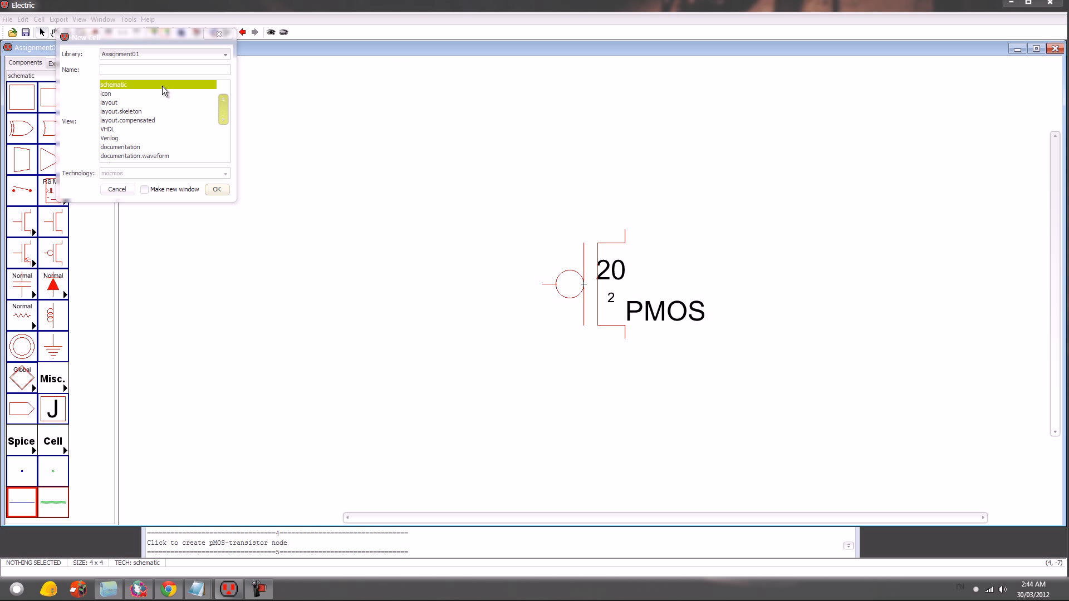
text(erter)
key(Return)
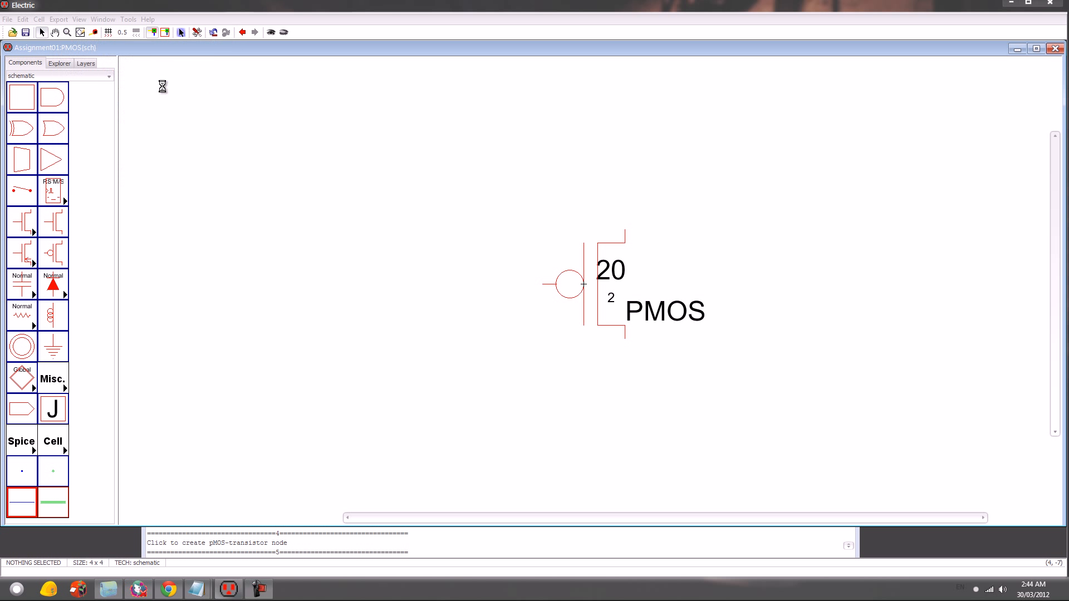
- Copy the pMOS transistor with its labels from the PMOS cell and place it just above the centre of the Inverter cell
click(58, 64)
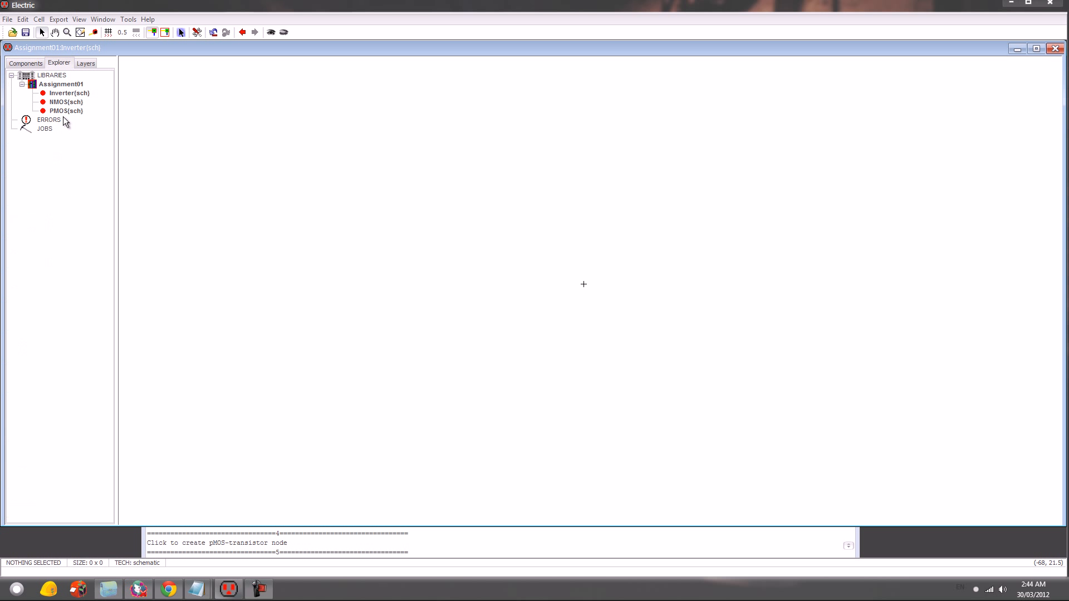
double_click(65, 111)
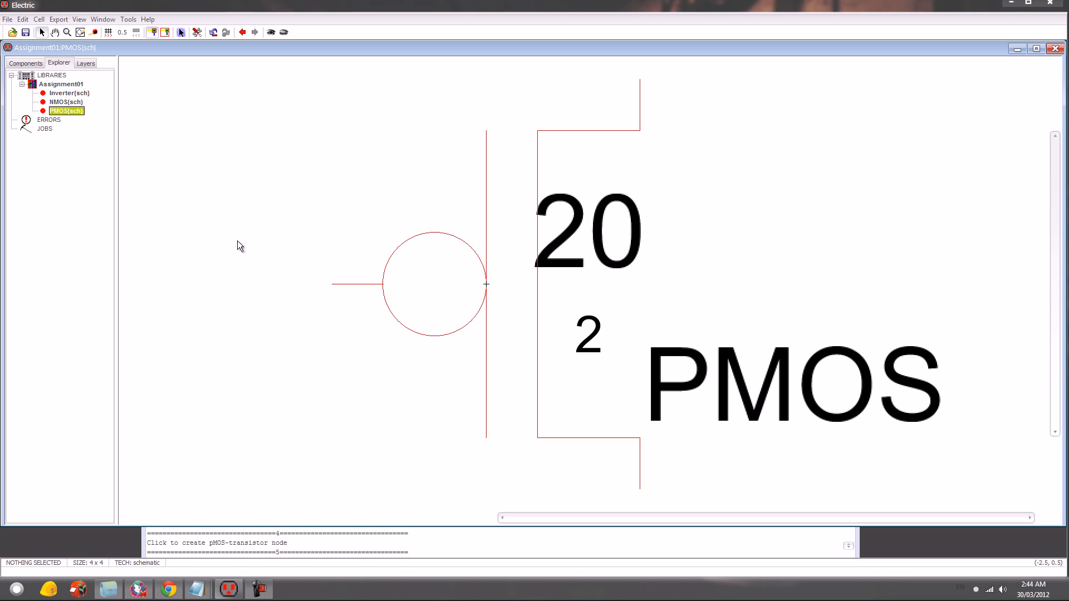
ctrl+scroll(213, 245, down, 2)
drag(408, 199, 829, 398)
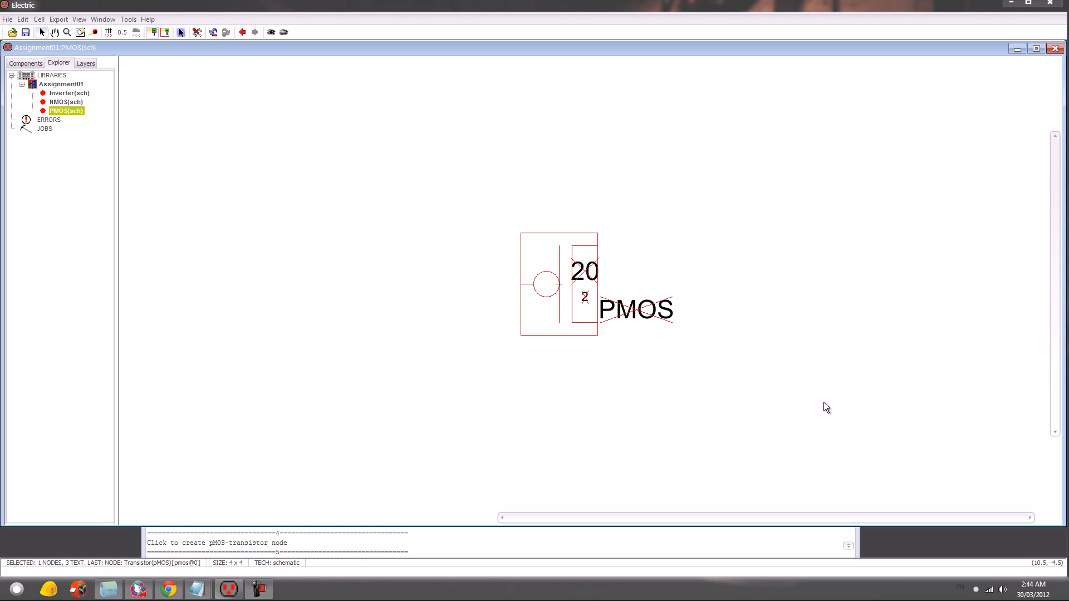
double_click(66, 91)
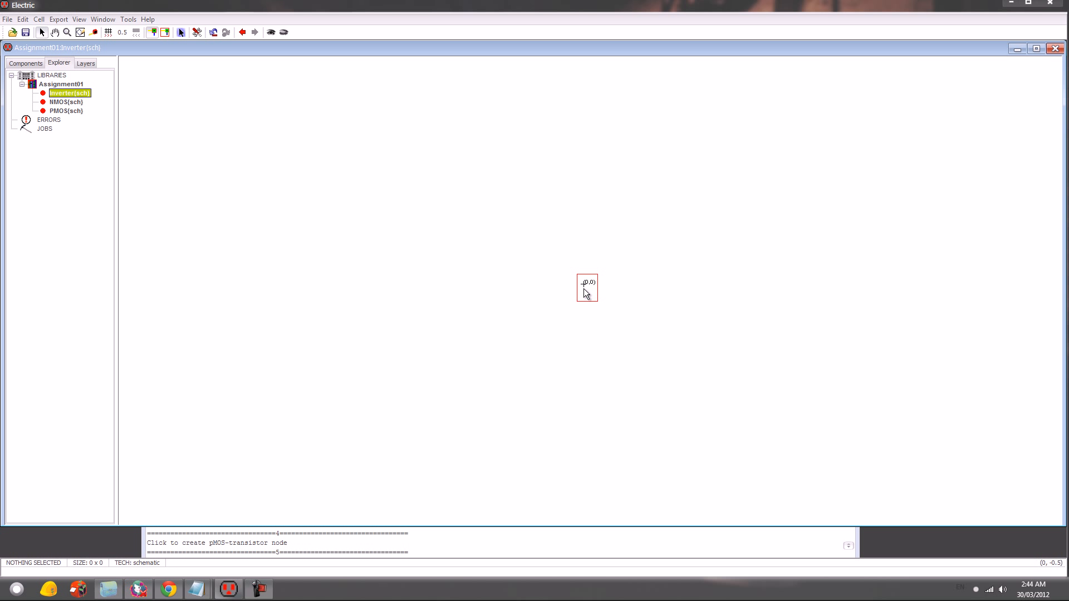
click(578, 259)
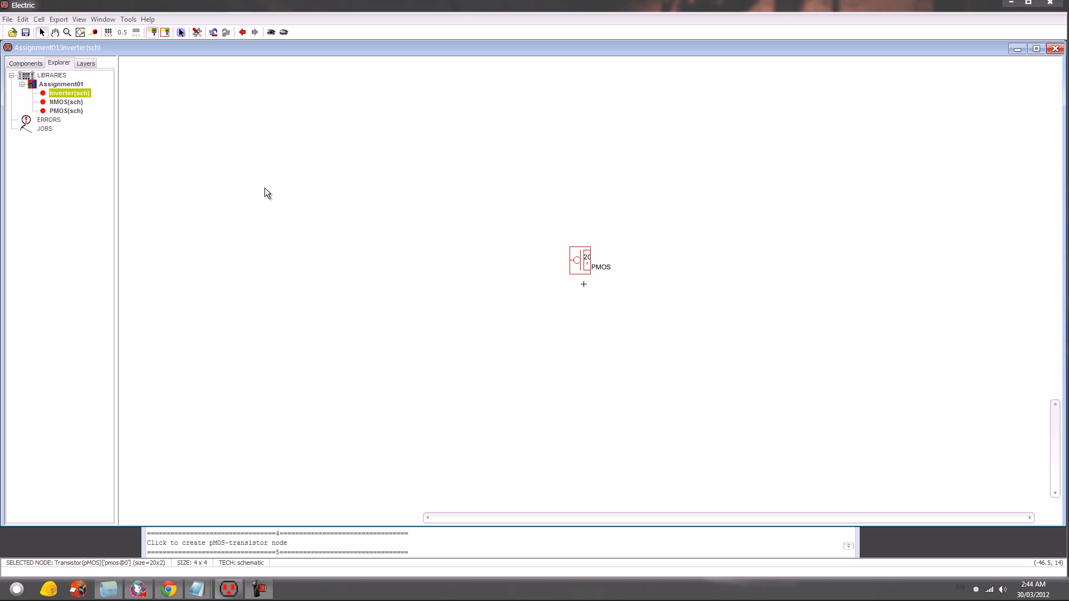
- Copy the nMOS transistor with its labels from the NMOS cell and place it below the pMOS transistor in the Inverter cell
double_click(70, 103)
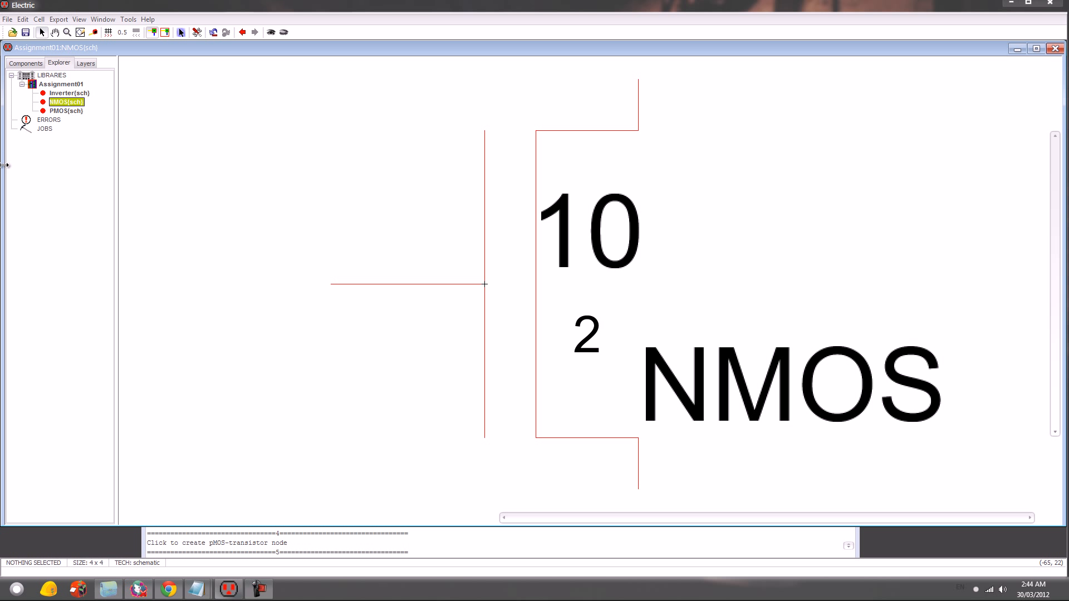
key(ctrl+0)
key(ctrl+0)
drag(441, 198, 757, 375)
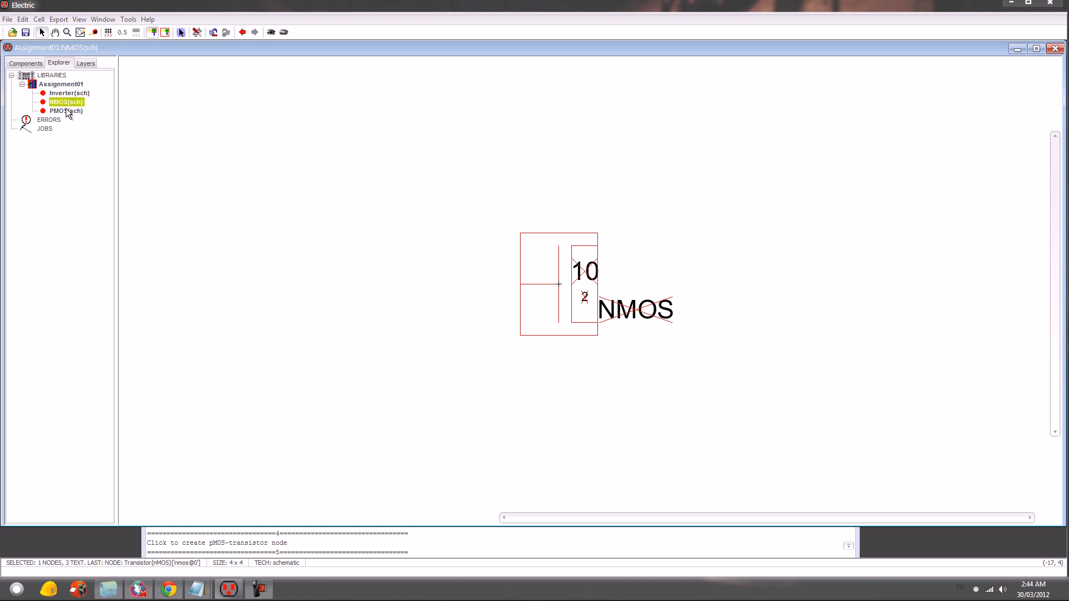
double_click(69, 93)
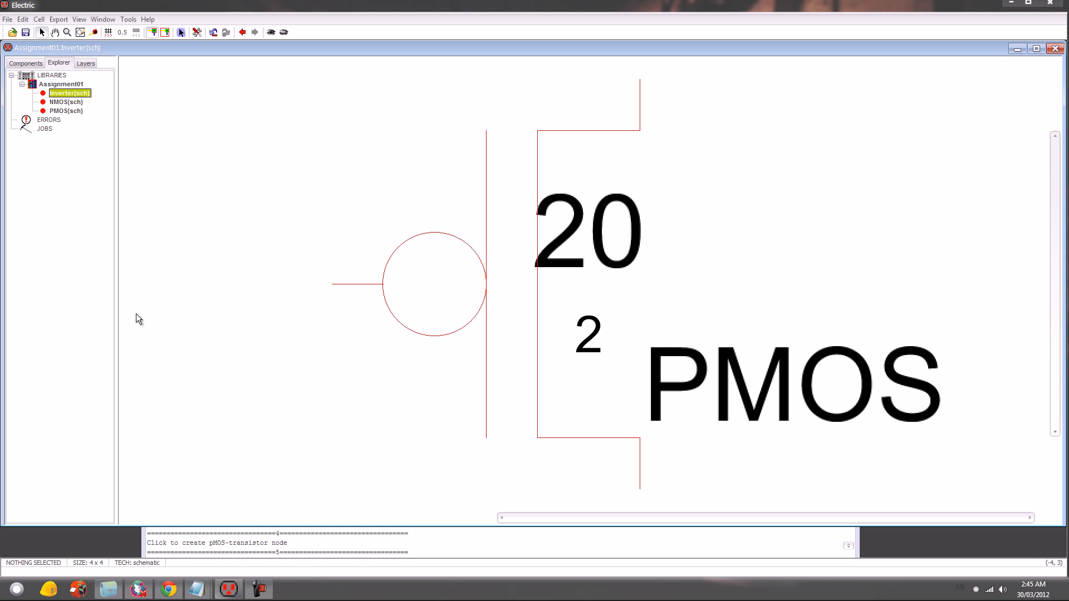
key(ctrl+0)
key(ctrl+0)
key(ctrl+0)
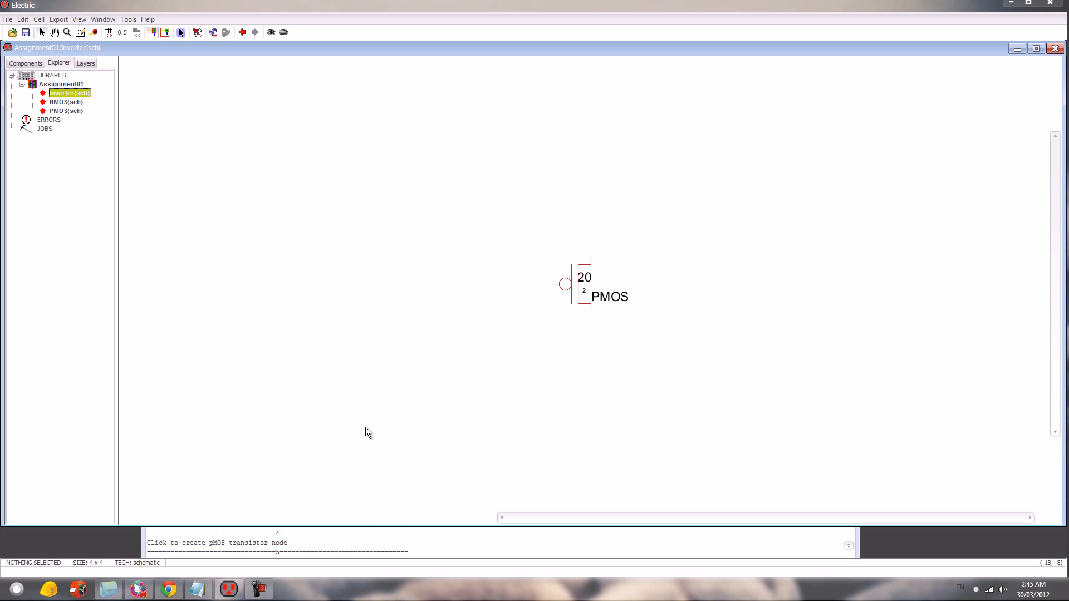
click(573, 372)
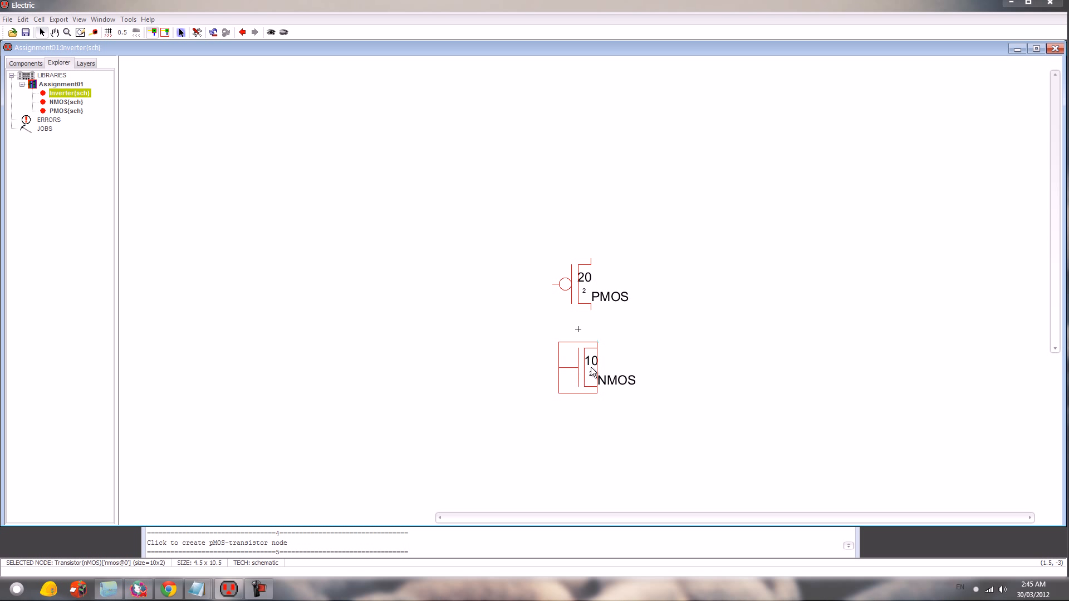
- Shift the pMOS transistor with its labels so it lines up vertically above the nMOS transistor, slightly farther from it
click(633, 298)
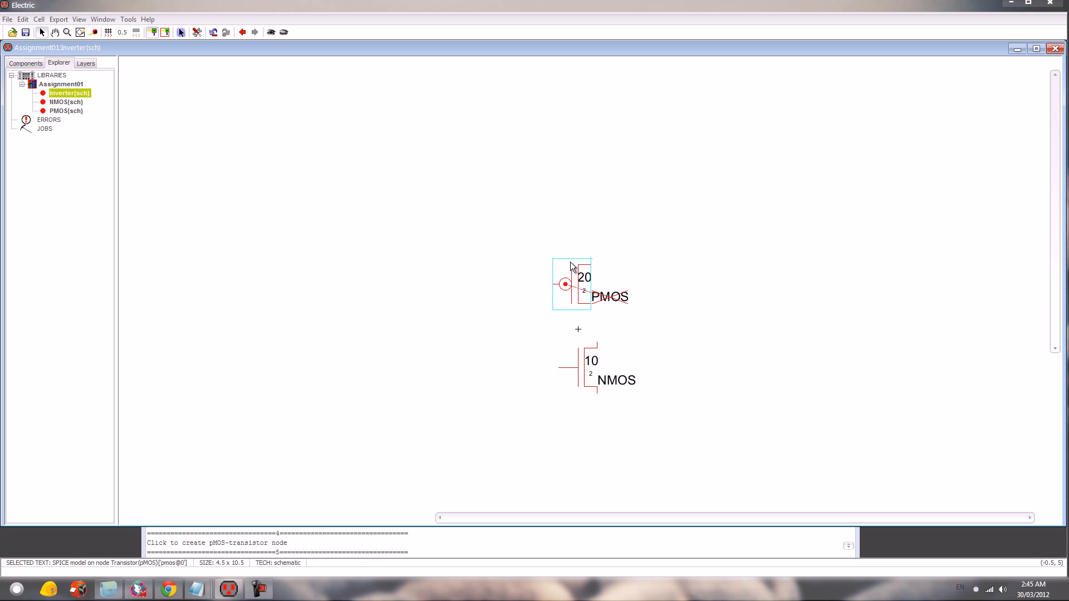
drag(523, 246, 668, 320)
key(Right)
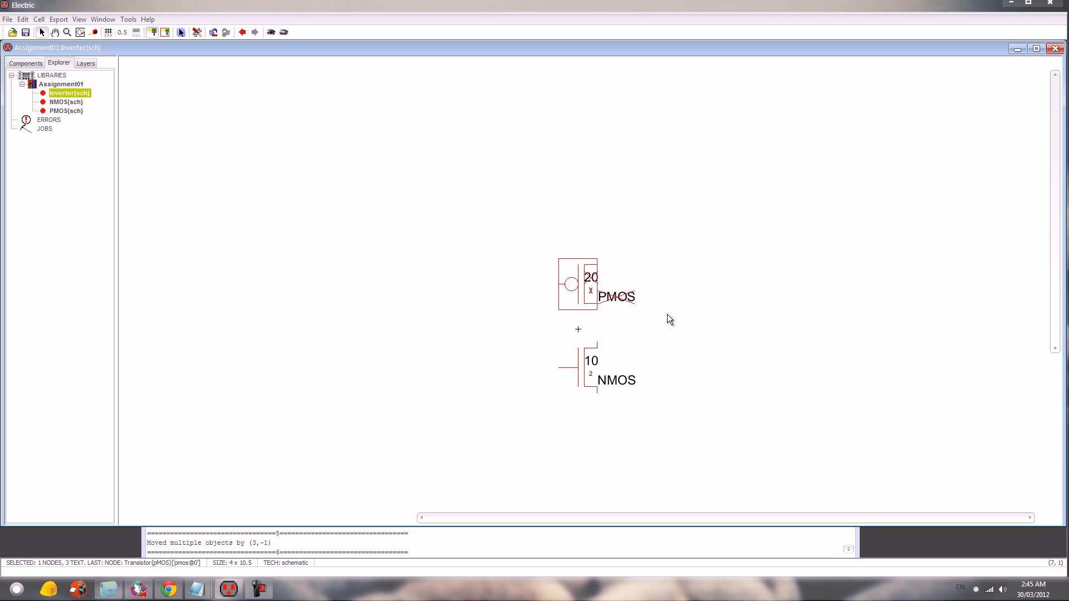
click(694, 331)
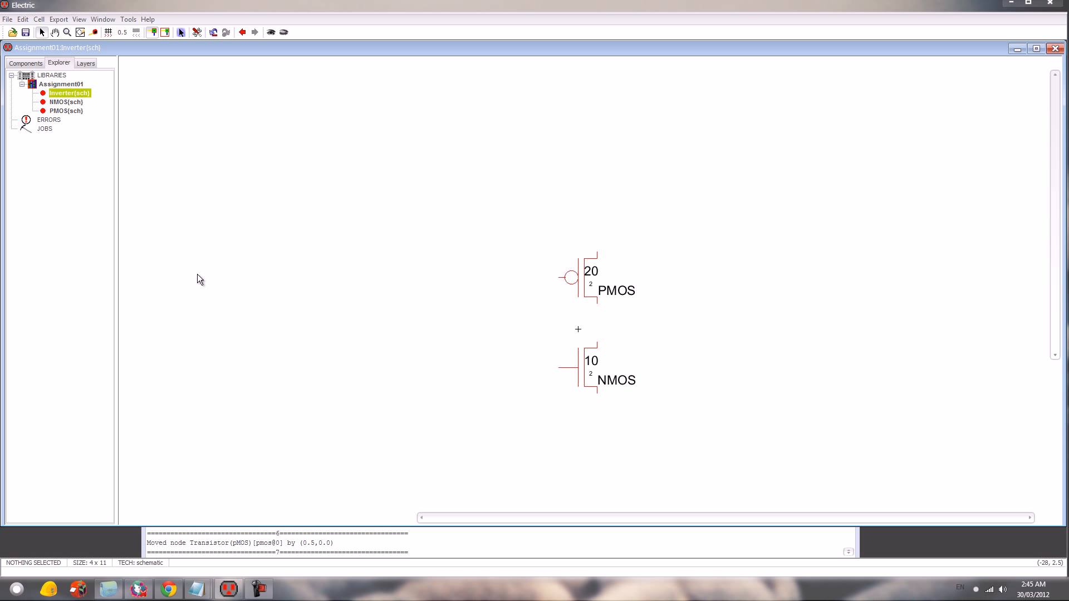
- Place a Power node above the pMOS transistor, shrink it to 2 x 2 and centre it over the transistor's source
click(25, 63)
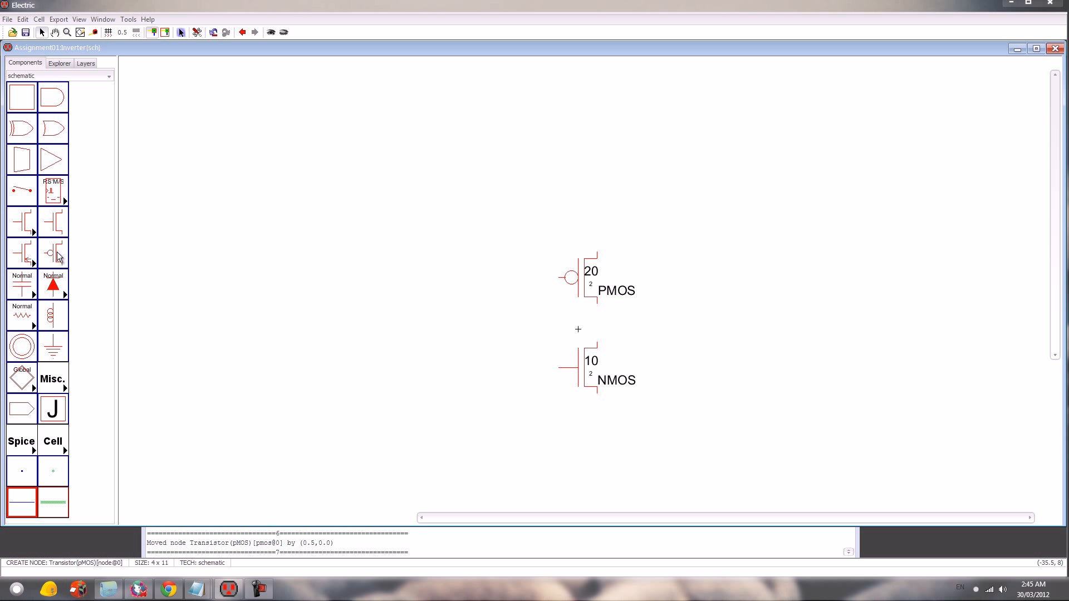
click(25, 348)
click(599, 202)
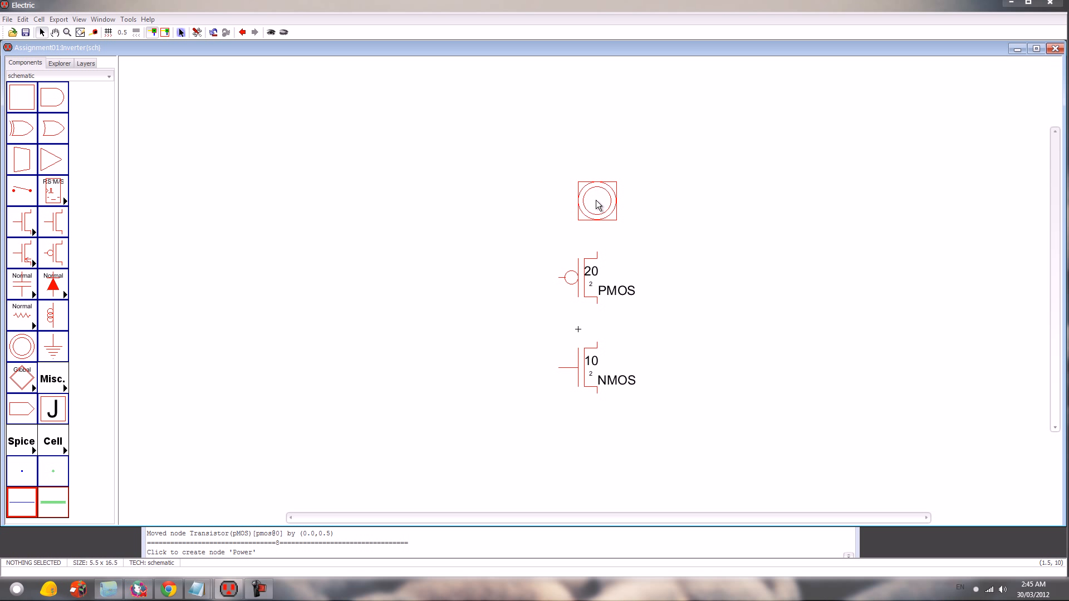
key(ctrl+b)
drag(616, 221, 604, 209)
drag(596, 204, 600, 229)
- Place a Ground node below the nMOS transistor, shrink it to 2 x 3 and line it up with the transistor's source
click(52, 346)
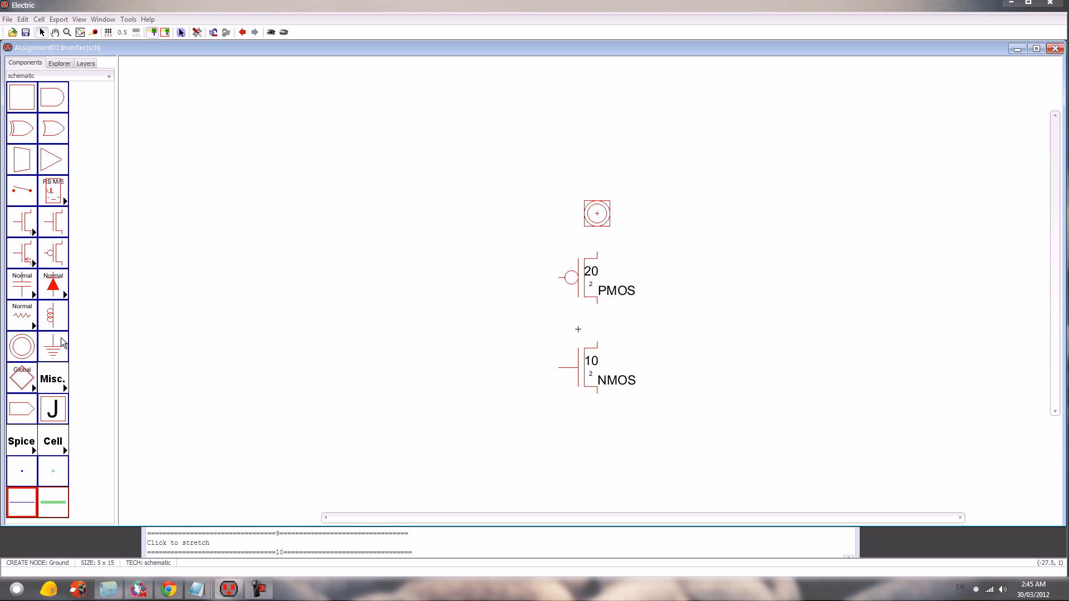
key(Escape)
click(605, 452)
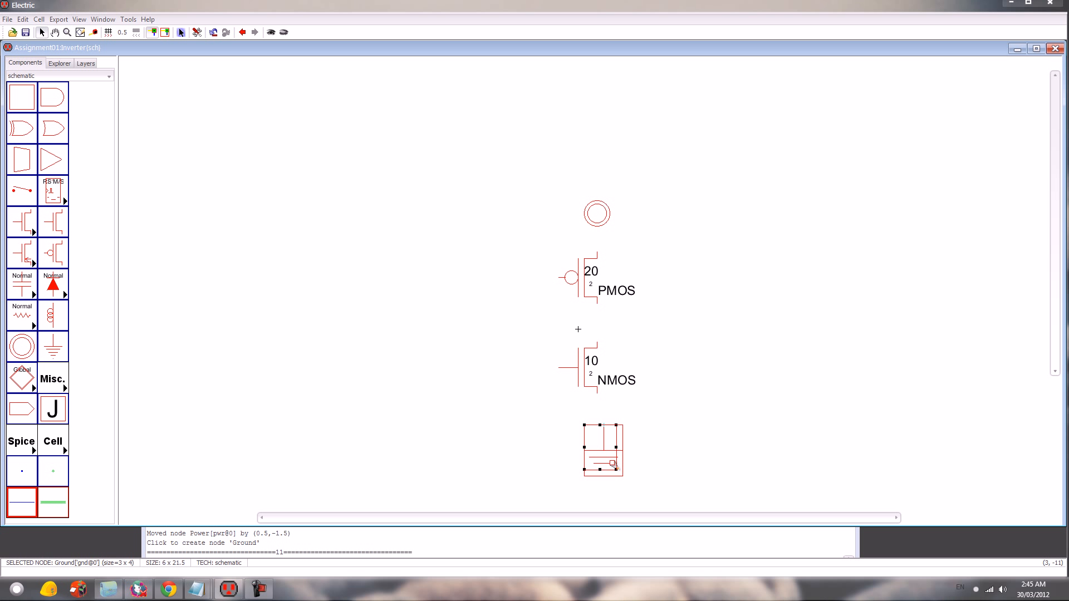
drag(611, 460, 593, 439)
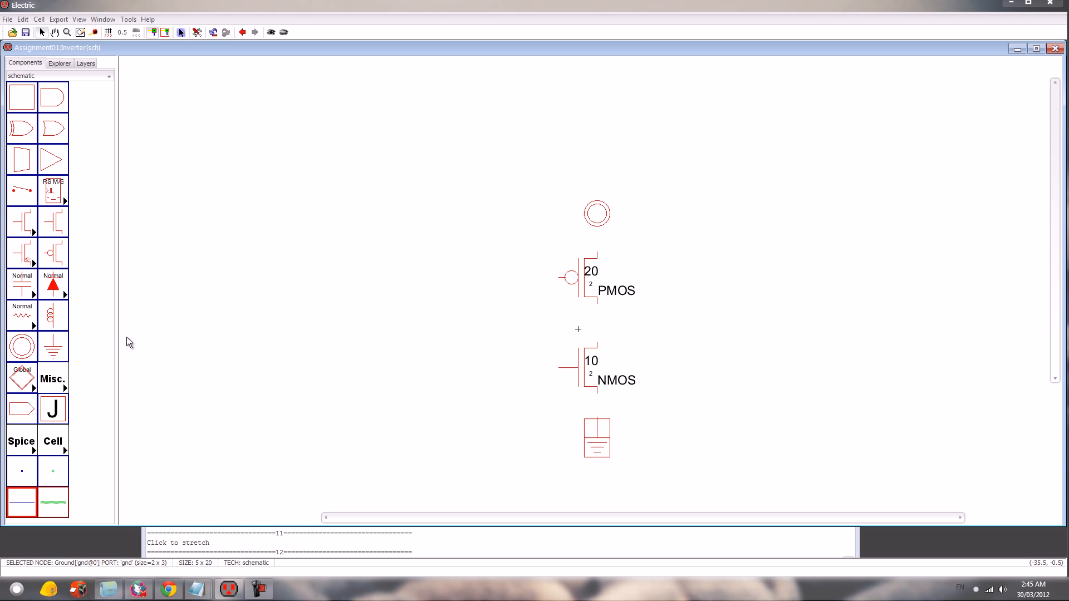
- Place two Off-Page connectors, one on the drain side and one on the gate side of the transistors
click(21, 409)
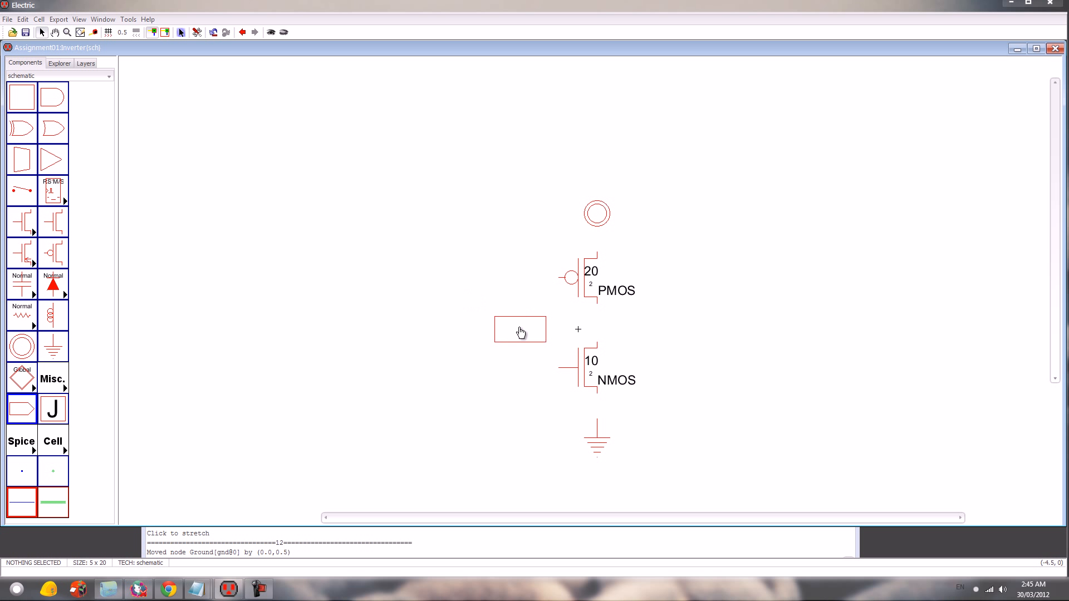
click(676, 326)
click(22, 409)
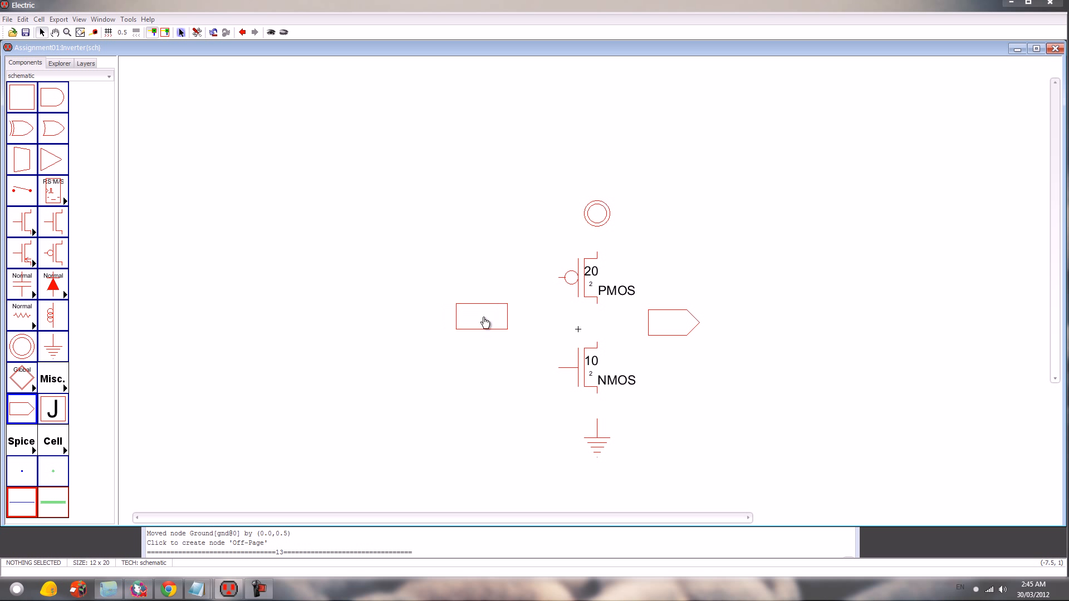
click(488, 324)
- Move the nMOS transistor and Ground node down by 0.5, and the drain-side connector 1 unit toward the transistors
drag(665, 488, 513, 344)
key(Down)
click(699, 373)
mouse_move(670, 333)
mouse_down()
mouse_move(621, 336)
mouse_move(658, 332)
mouse_up()
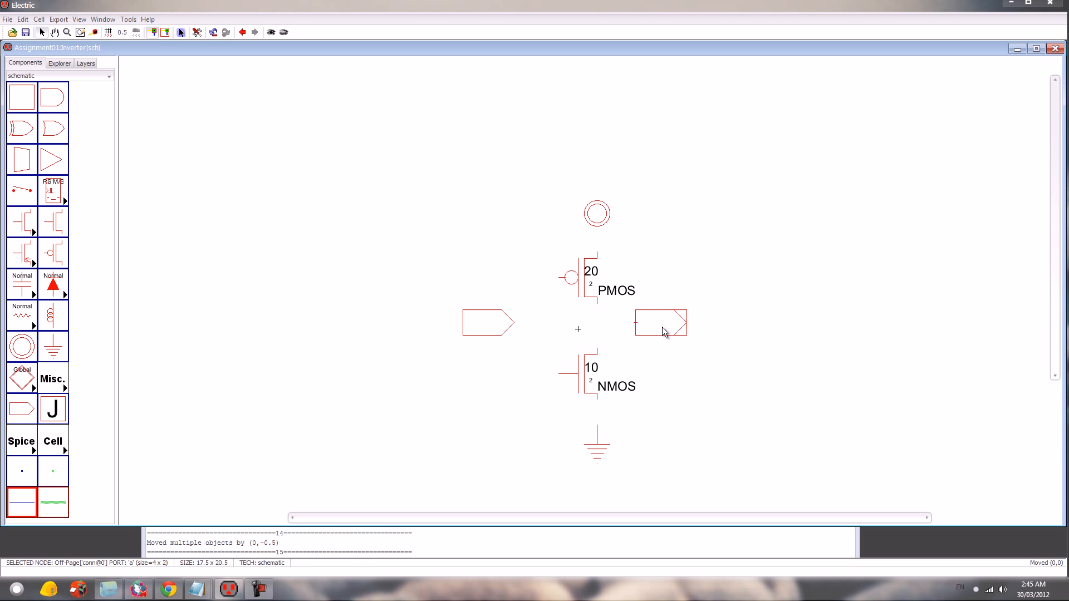
- Wire the Power node, pMOS transistor, nMOS transistor and Ground node in series, and connect the two transistor gates together
click(598, 214)
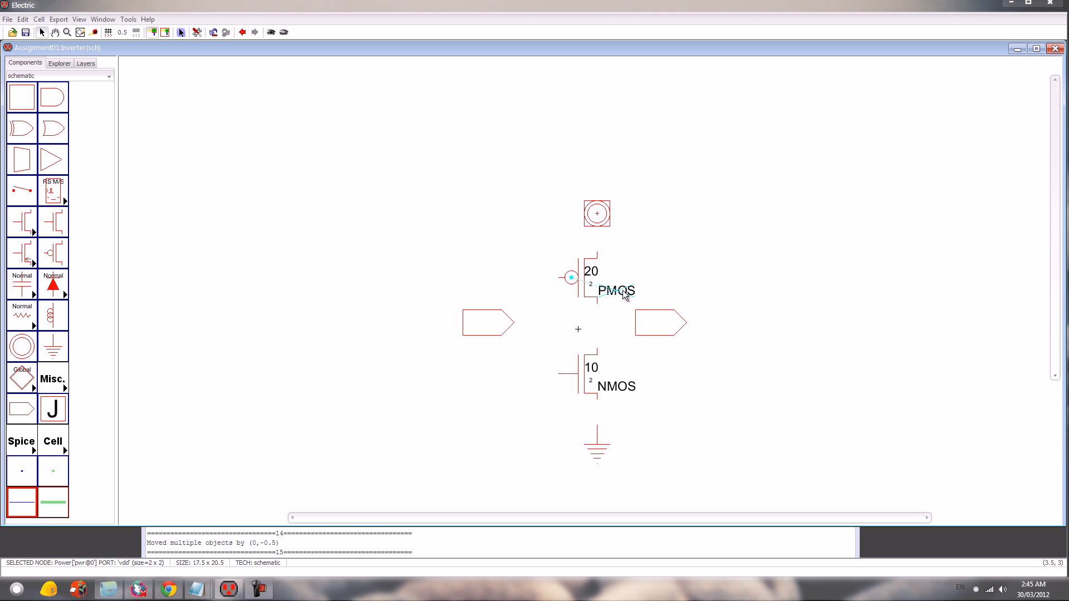
right_click(600, 262)
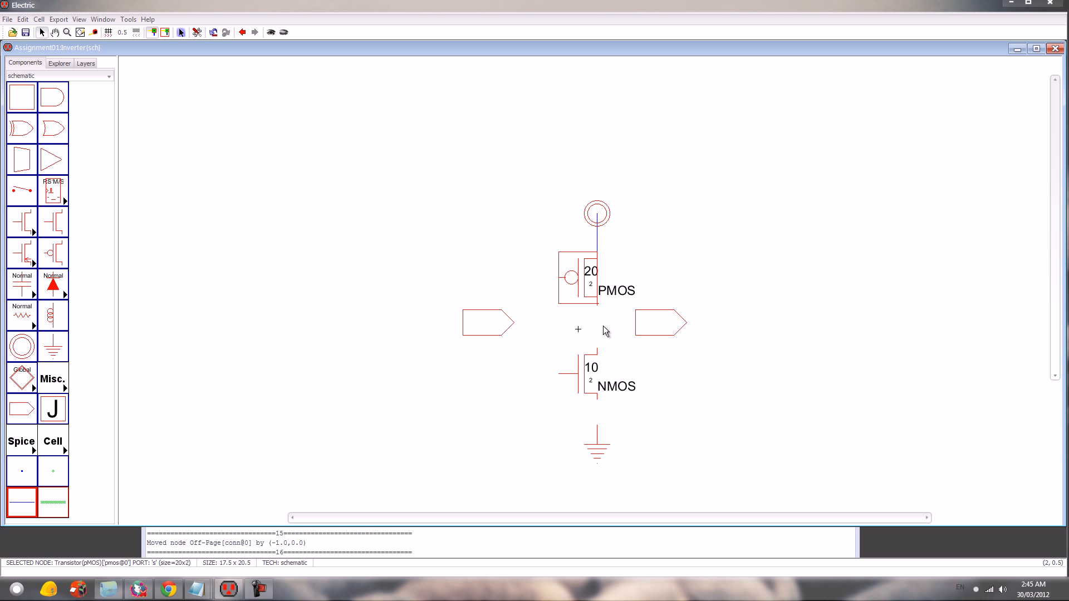
right_click(598, 351)
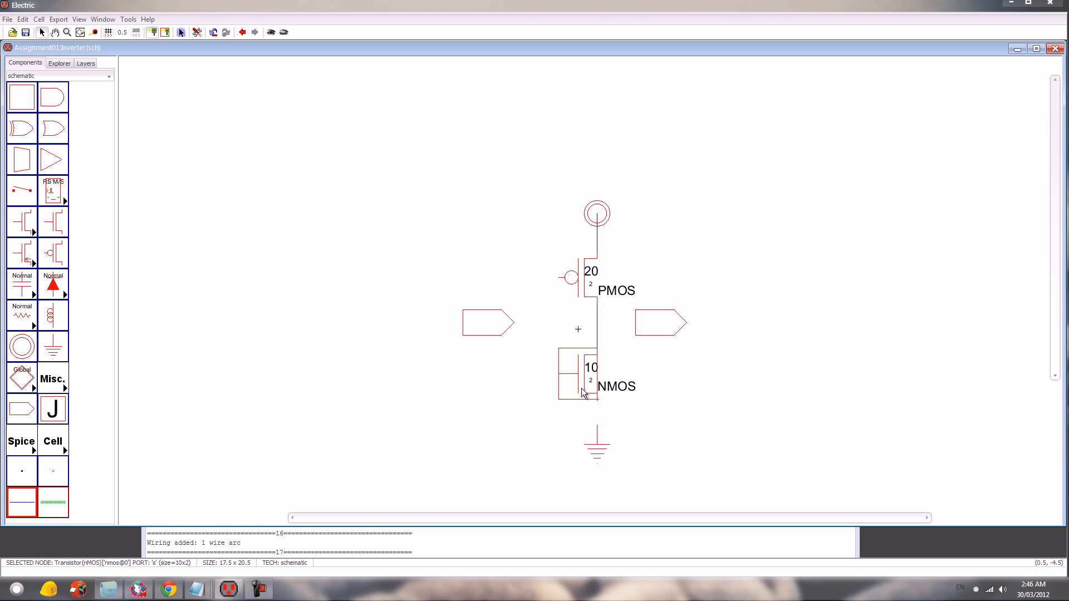
right_click(598, 431)
click(564, 286)
right_click(564, 375)
- Wire the drain-side connector to the wire between the transistors and the gate-side connector to the common gate wire
click(686, 323)
key(ctrl+7)
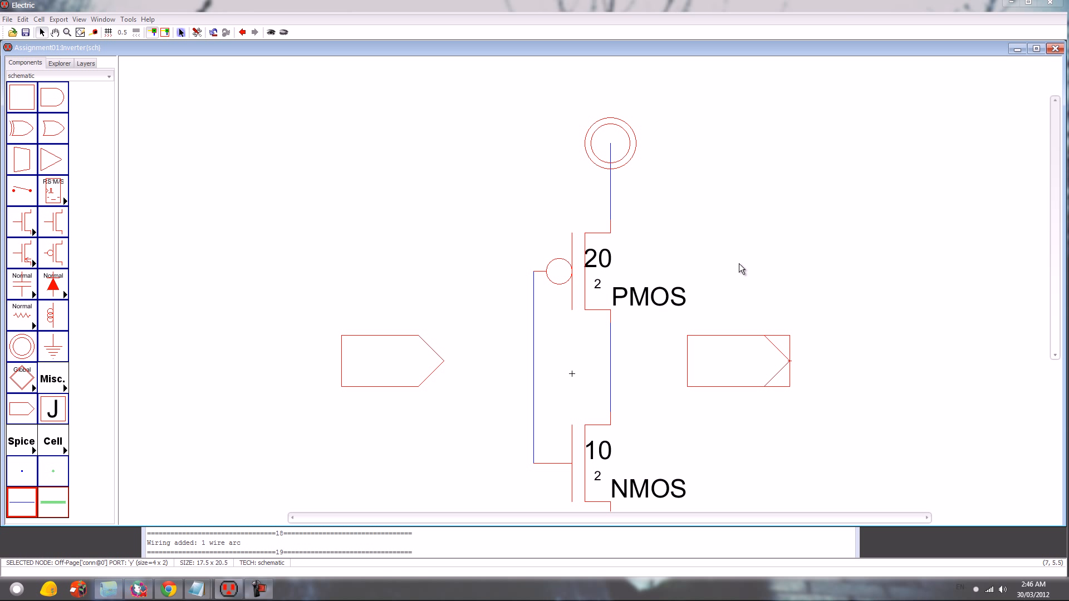
right_click(610, 362)
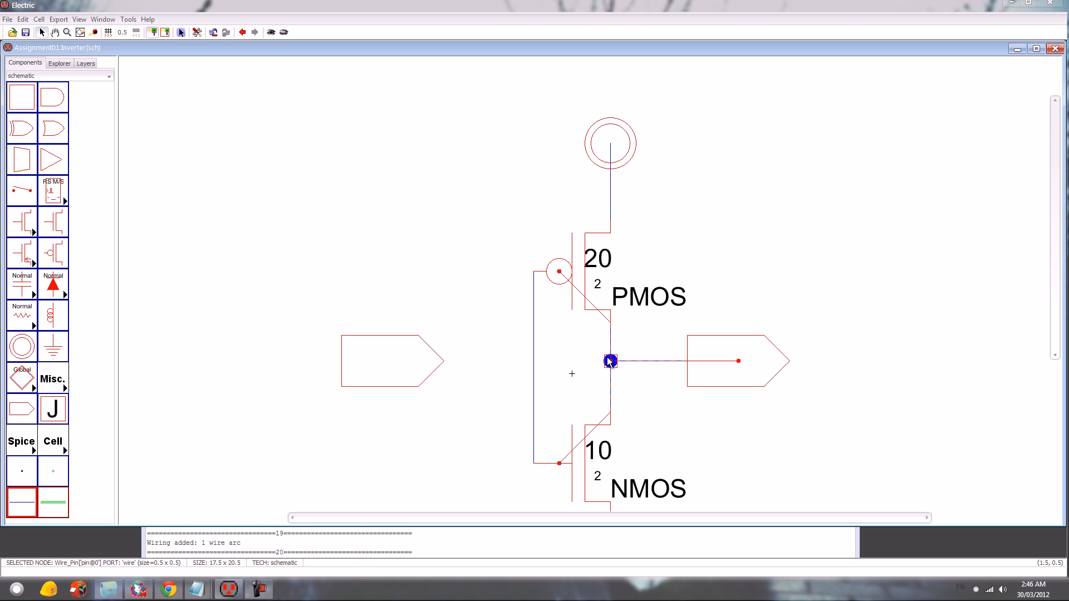
click(408, 369)
right_click(533, 361)
- Create an export named in on the outer port of the gate-side connector
click(376, 396)
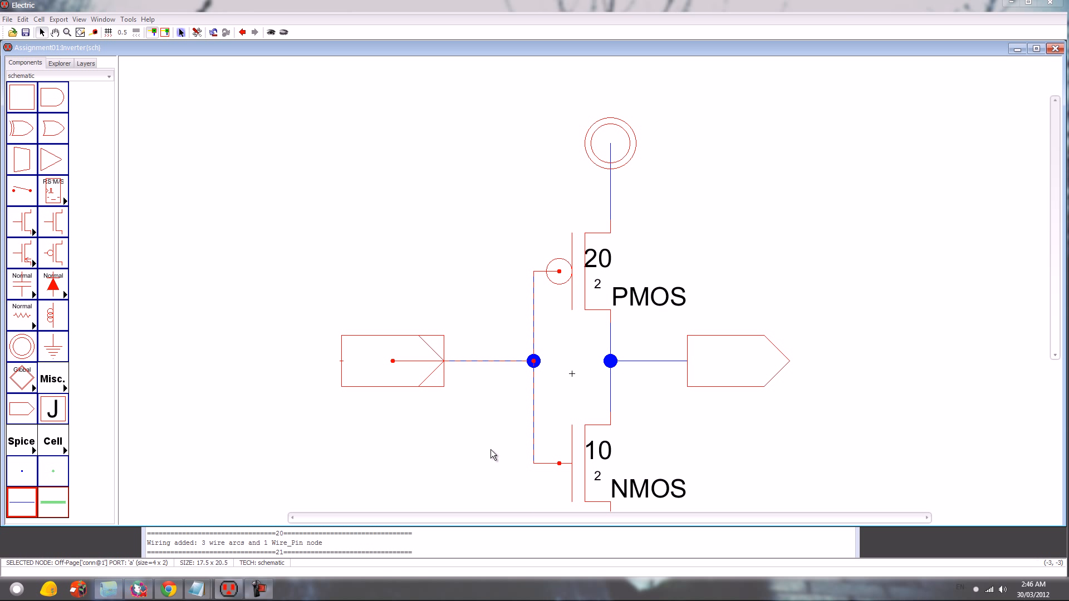
key(ctrl+i)
click(229, 34)
key(ctrl+e)
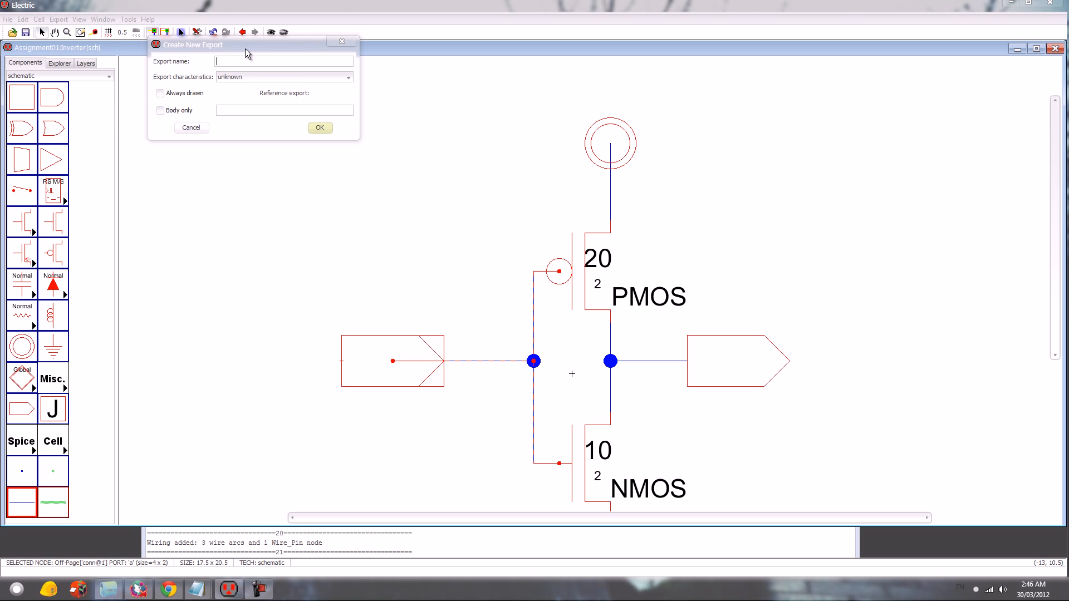
text(in)
key(Return)
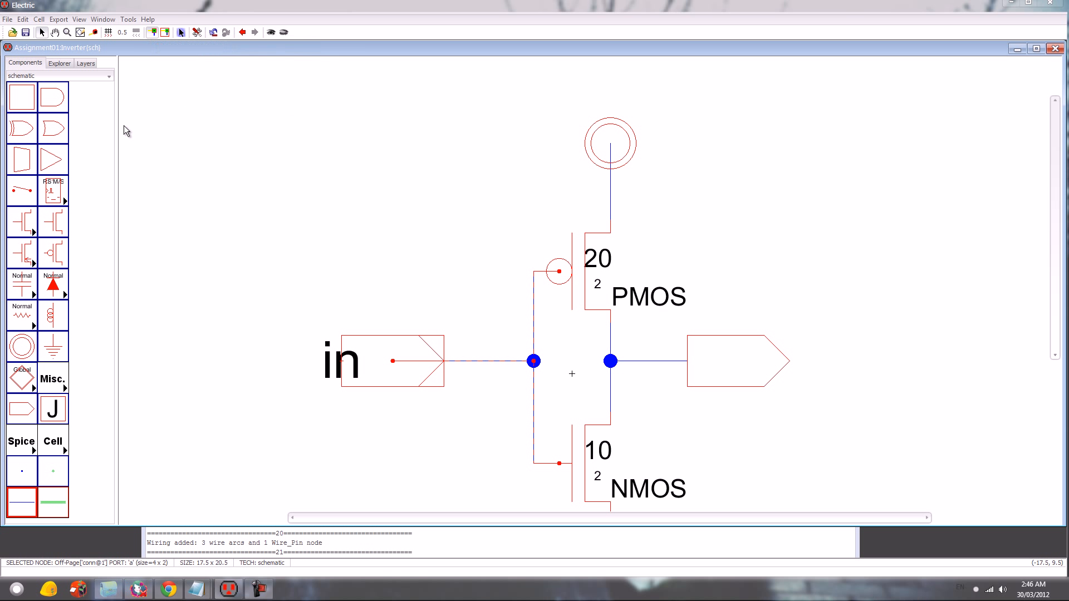
- Create an export named out on the drain-side connector
click(726, 343)
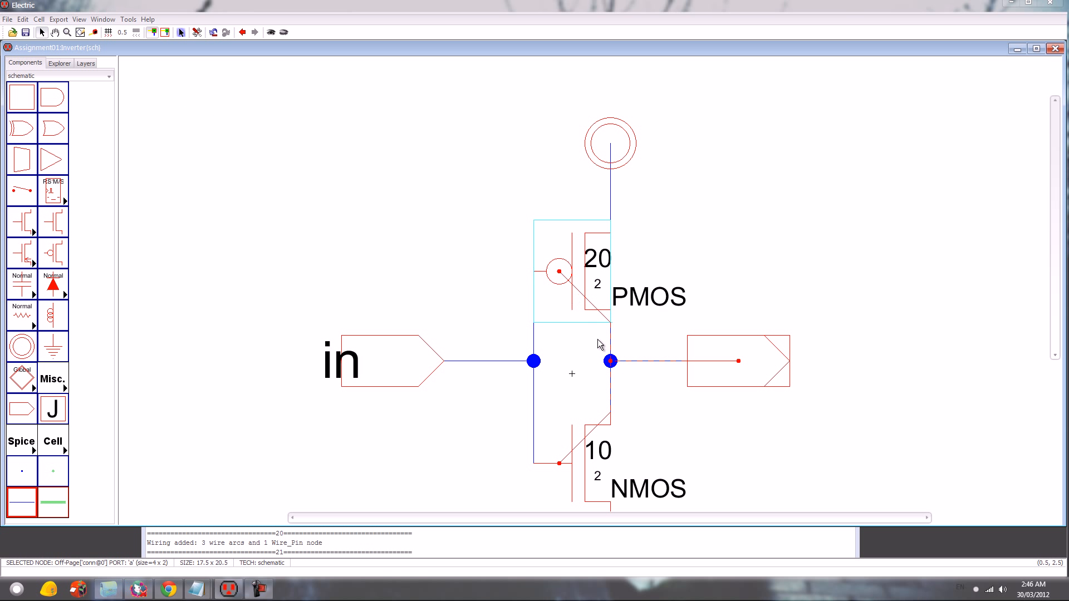
key(ctrl+e)
text(out)
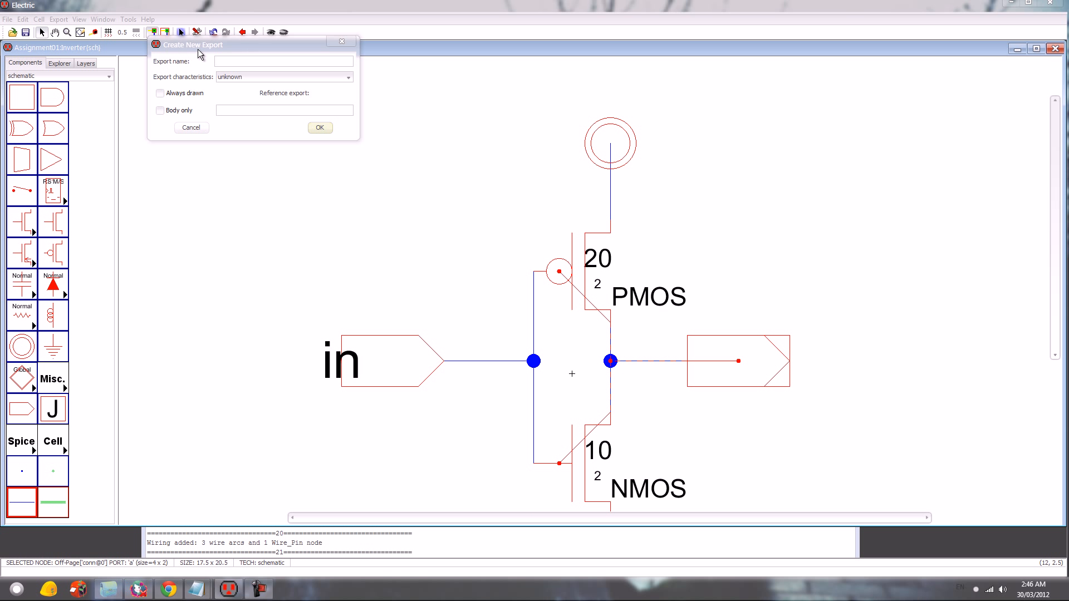
key(Return)
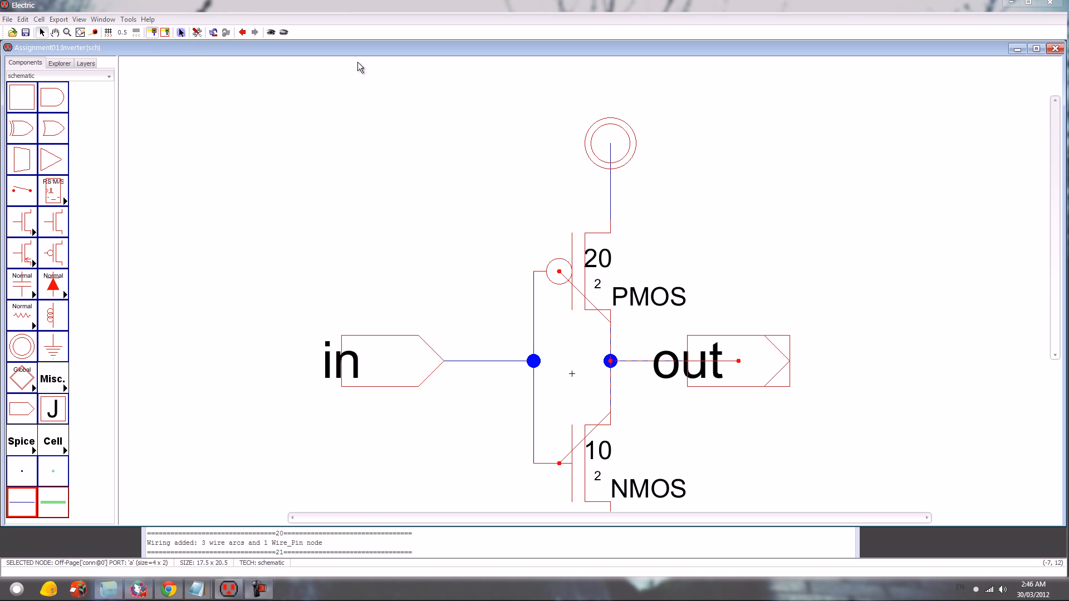
key(ctrl+0)
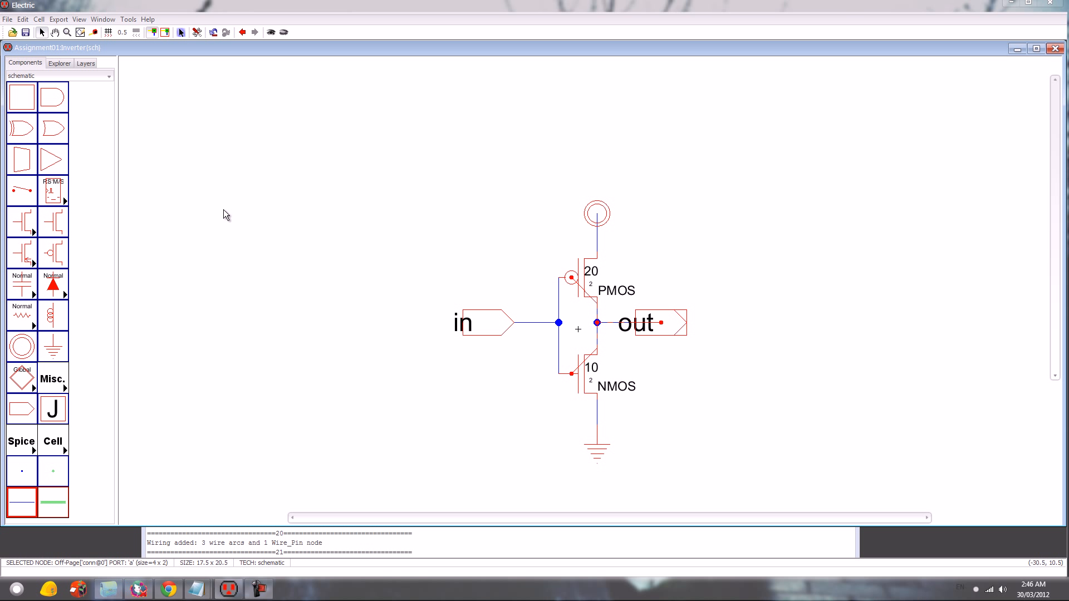
- Check the Inverter schematic for errors, and generate its icon view placed in the free area at the circuit's upper left
key(F5)
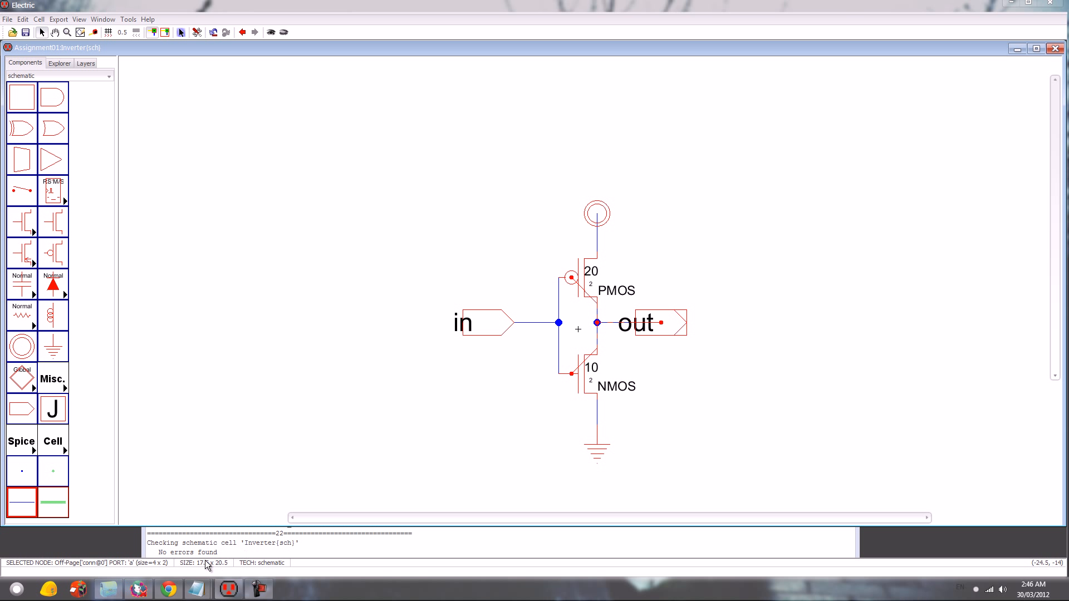
click(129, 19)
mouse_move(78, 22)
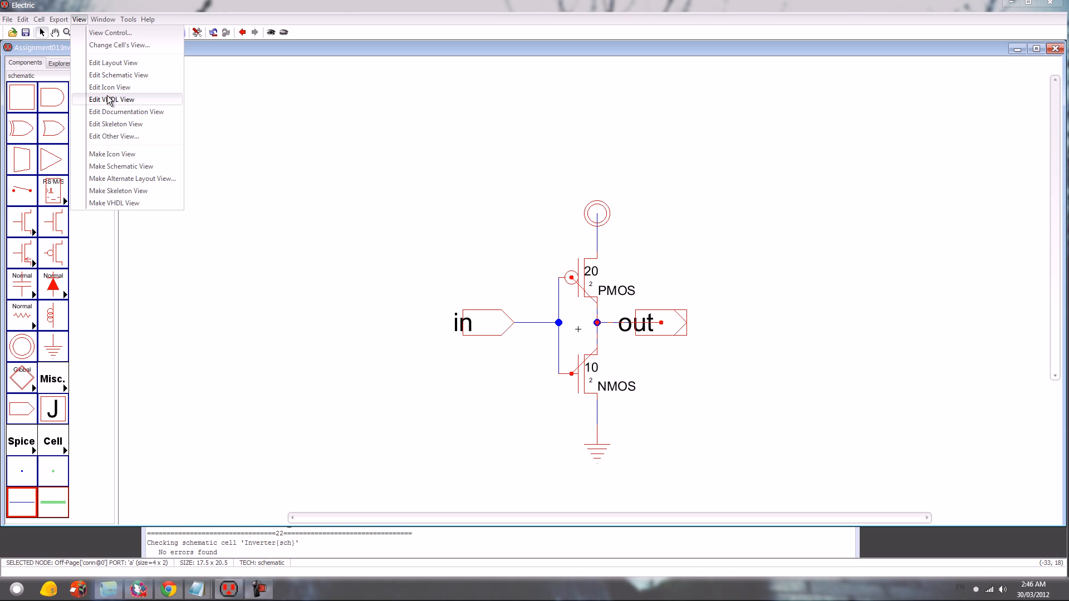
click(132, 156)
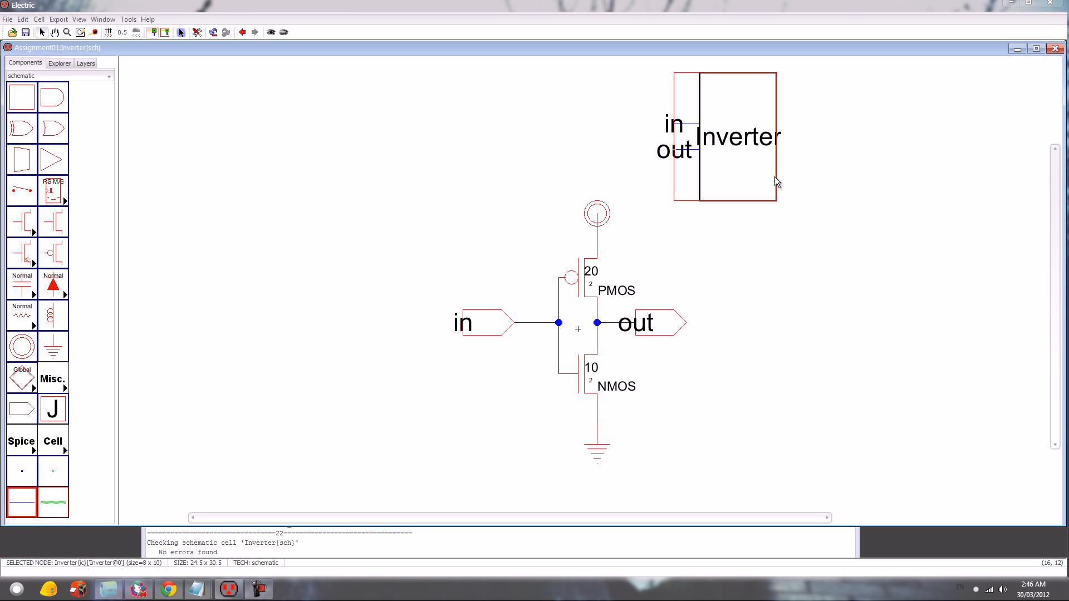
drag(753, 166, 486, 194)
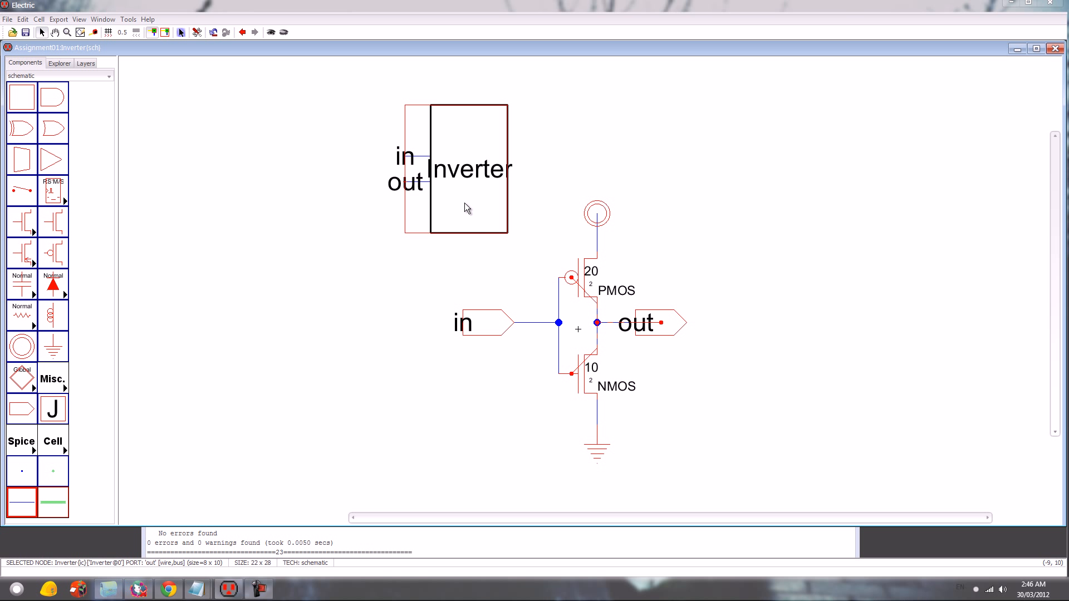
- Descend into the Inverter icon, delete its box body and move the out pin opposite the in pin, level with it
key(ctrl+d)
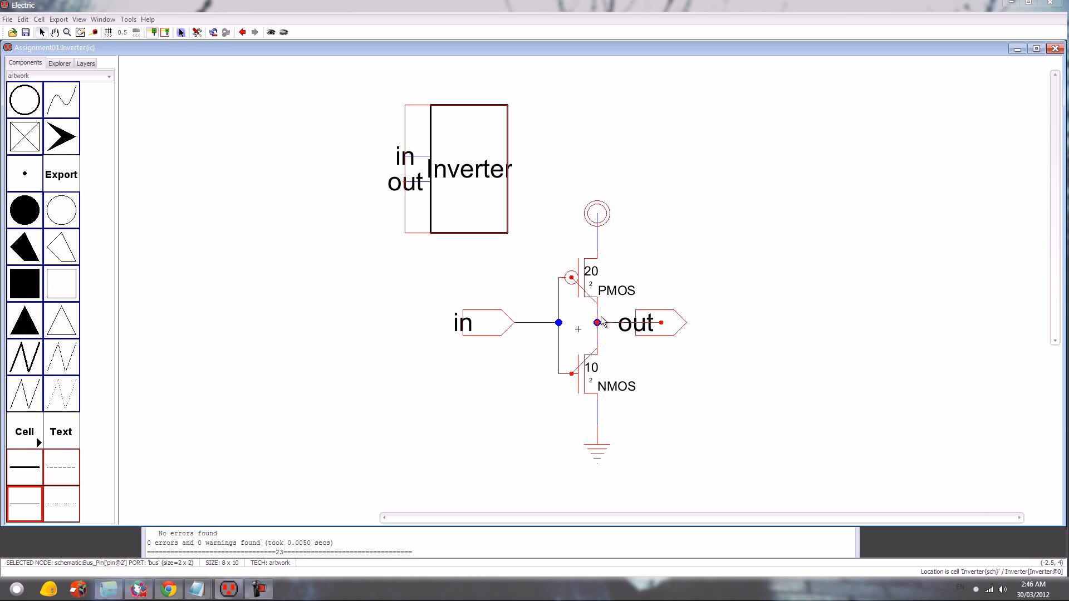
click(716, 330)
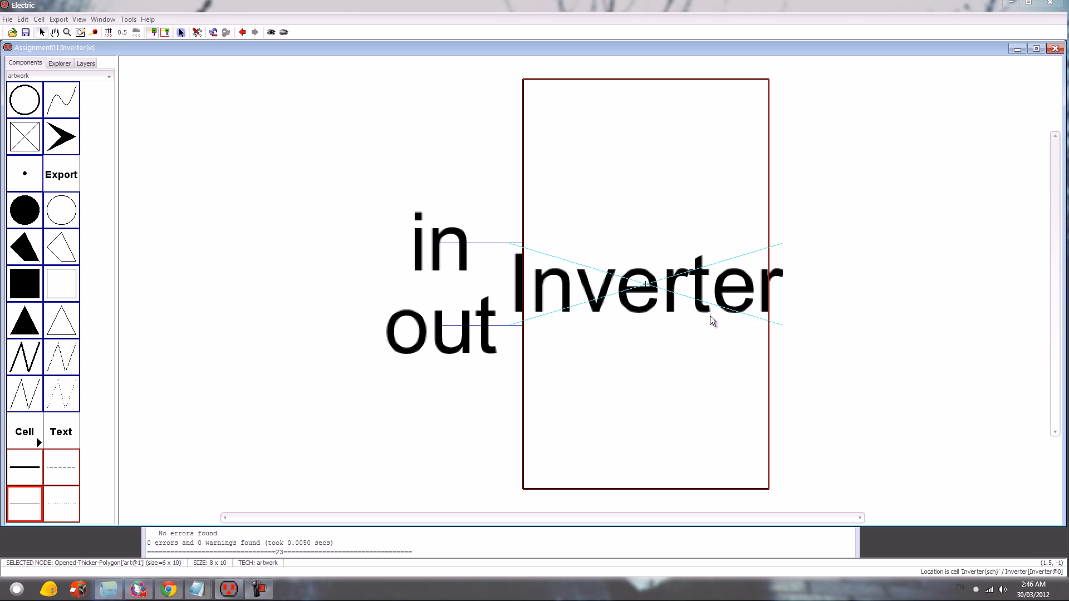
key(Delete)
drag(622, 465, 847, 248)
key(ctrl+j)
key(ctrl+j)
click(626, 383)
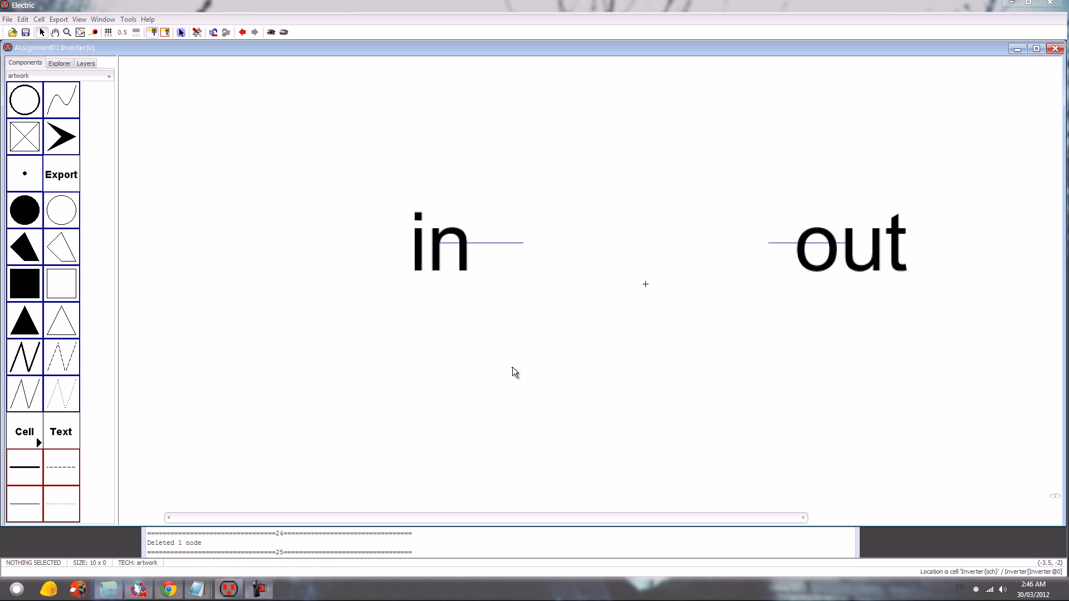
- Place an open triangle between the in and out leads and rotate it so its tip points at out
click(50, 333)
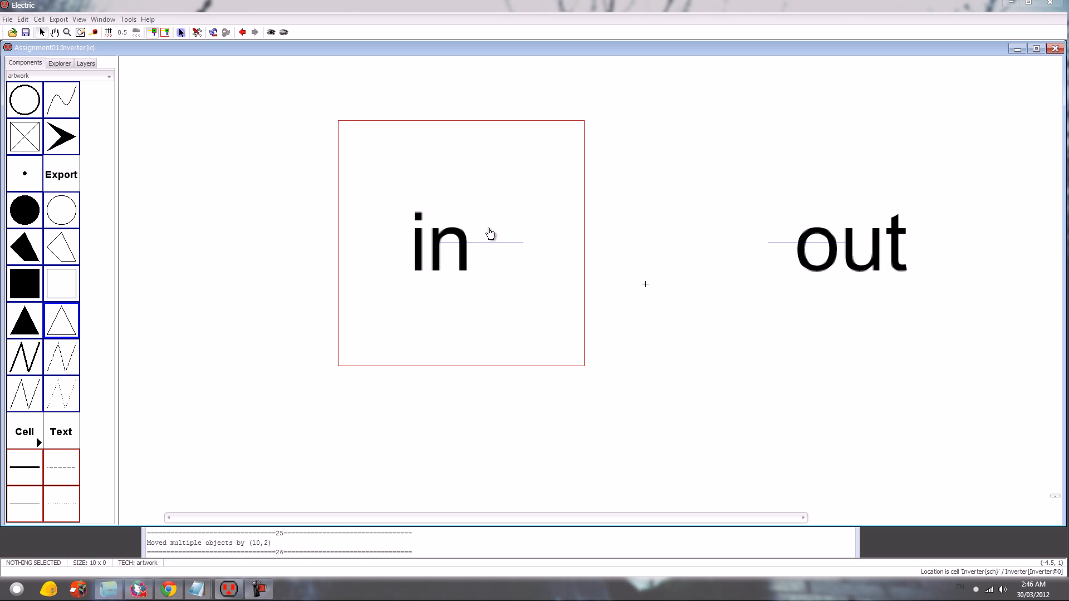
click(643, 246)
key(ctrl+j)
key(ctrl+j)
key(ctrl+j)
click(819, 251)
key(Right)
key(Right)
key(Left)
key(Left)
drag(882, 328, 769, 181)
click(808, 312)
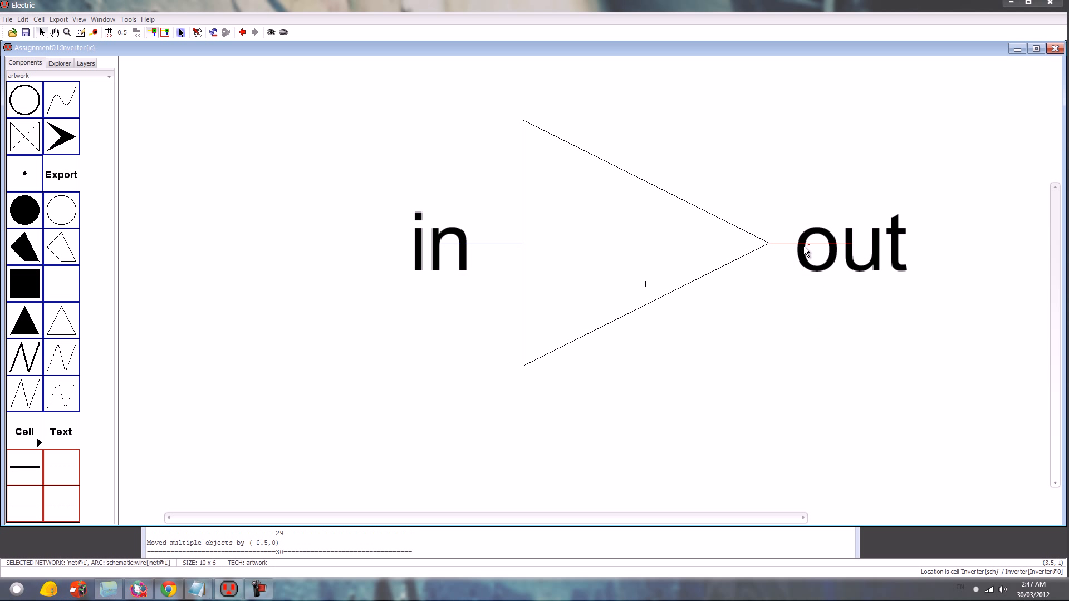
- Shift the out pin and its lead 0.5 units away from the triangle's tip
drag(881, 307, 812, 227)
key(Right)
key(Right)
key(Left)
click(485, 328)
- Add an open circle sized 1 by 1 as the inversion bubble, touching the triangle's tip
click(61, 210)
click(811, 248)
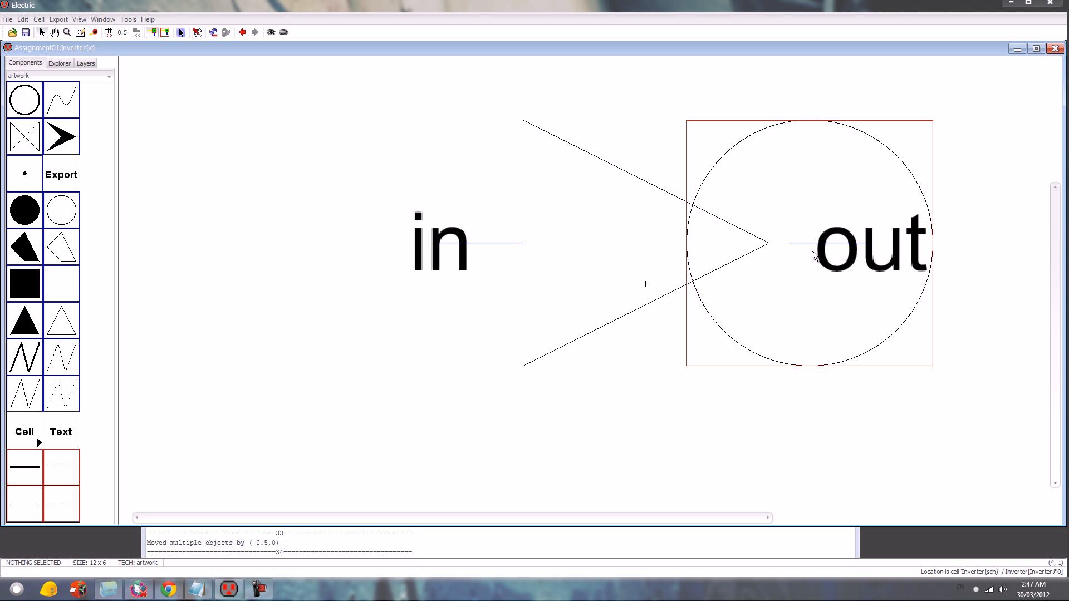
double_click(783, 322)
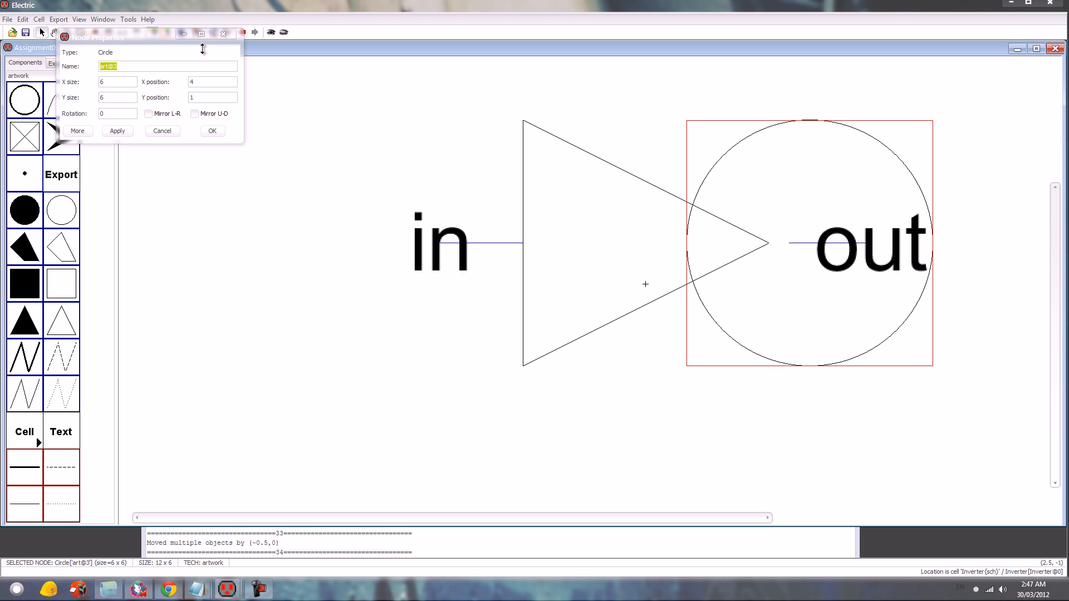
click(131, 135)
click(210, 130)
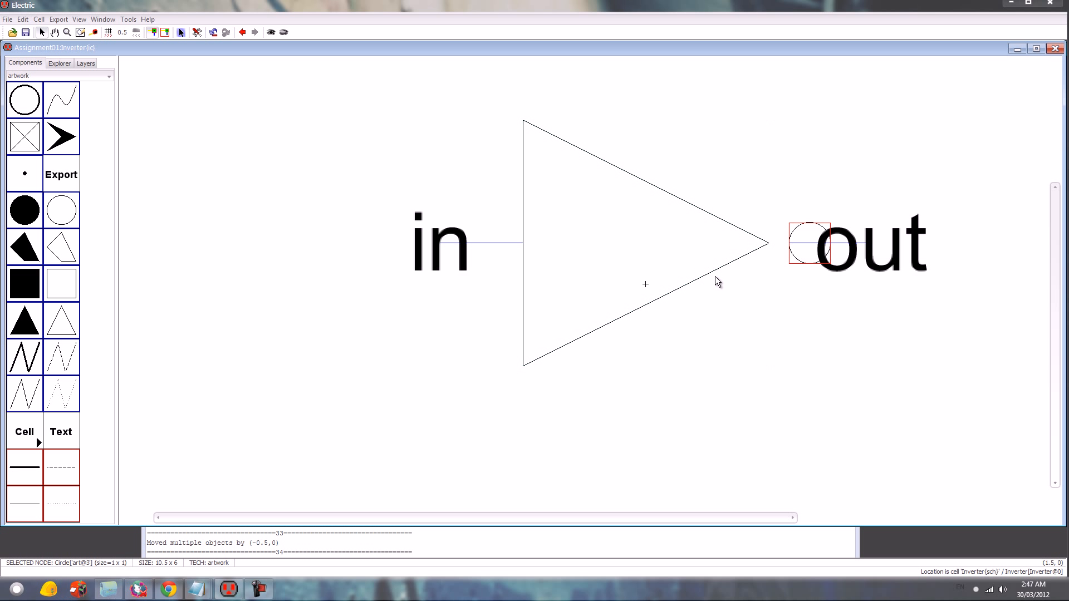
key(Left)
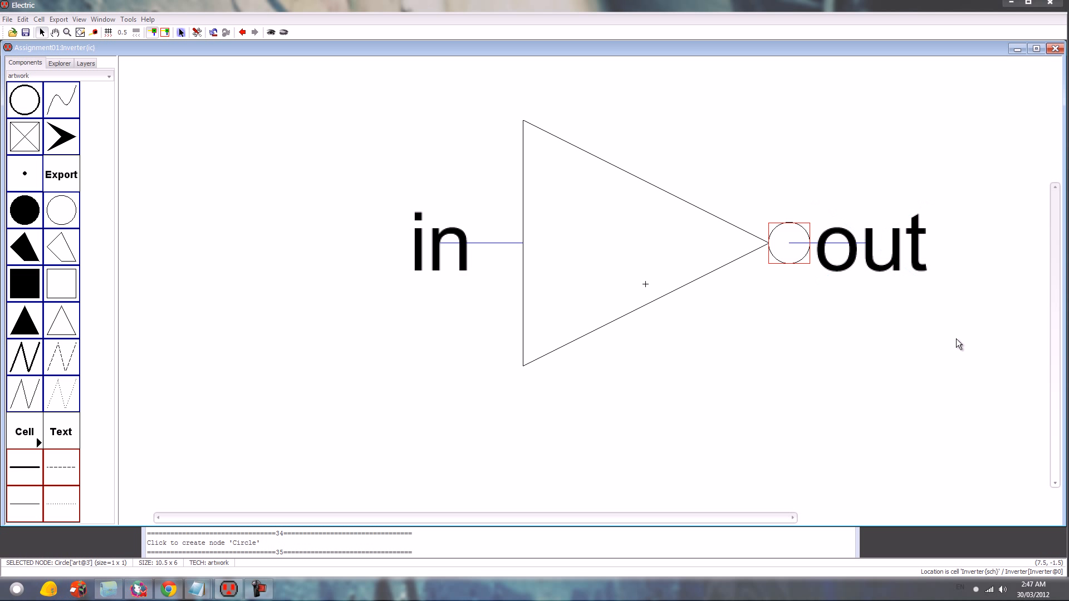
- Shift the out pin and its lead another 0.5 units outward so the lead starts at the bubble's outer edge
key(Up)
key(Up)
key(Up)
drag(942, 328, 834, 210)
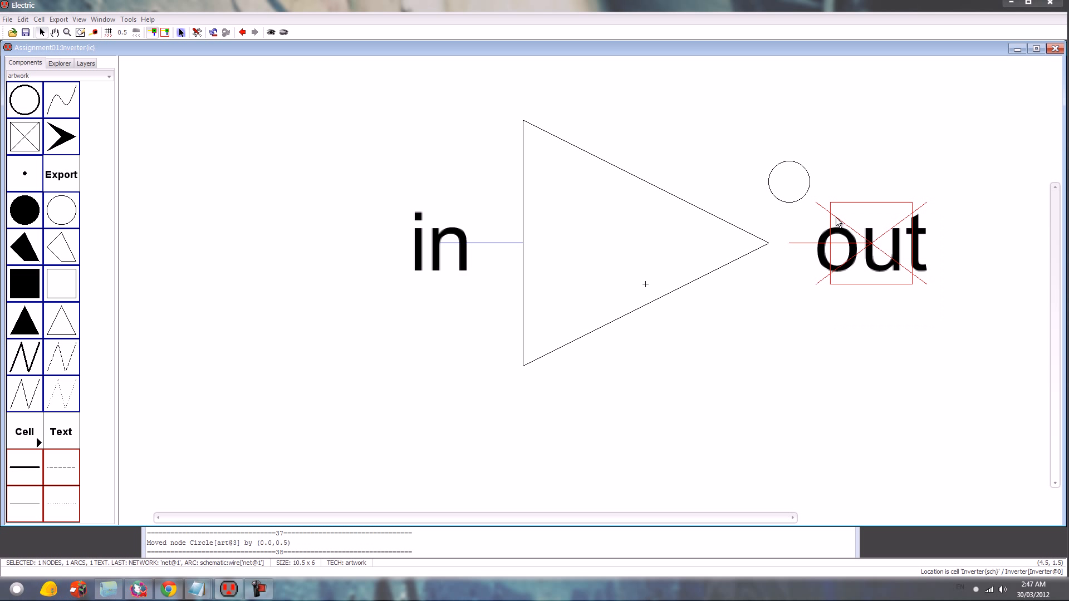
key(Right)
click(803, 198)
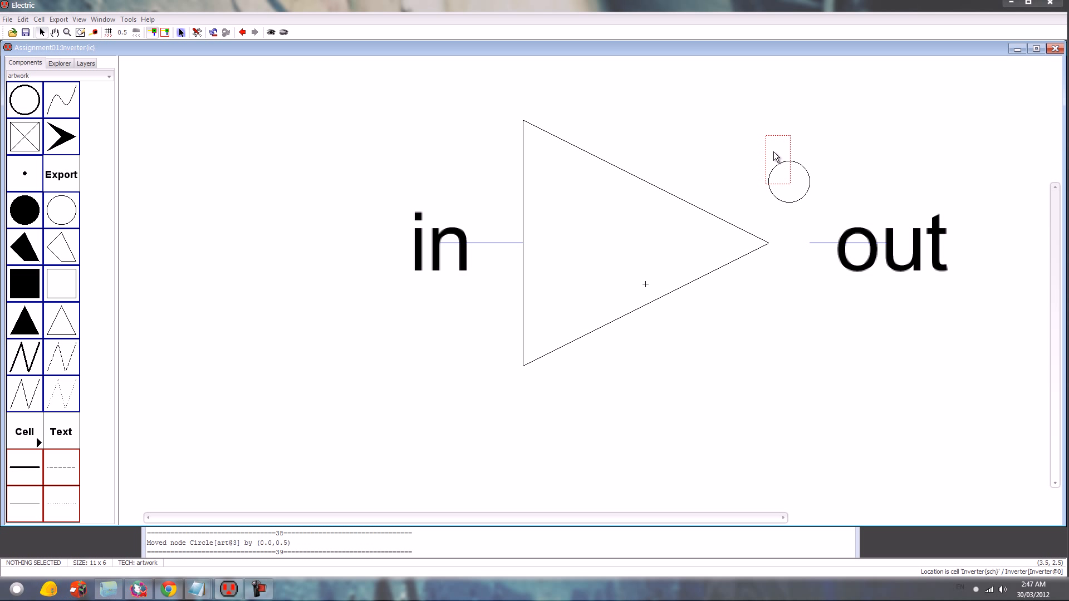
click(813, 190)
key(Down)
key(Down)
key(Down)
click(888, 366)
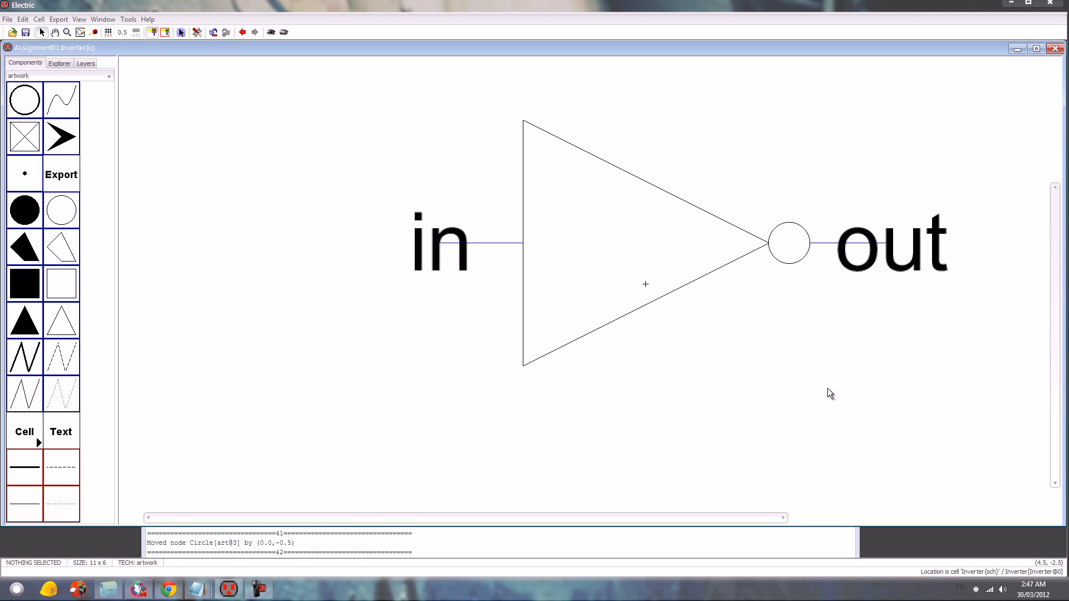
- Go back up to the Inverter schematic and create a new schematic cell named Simulation
key(ctrl+0)
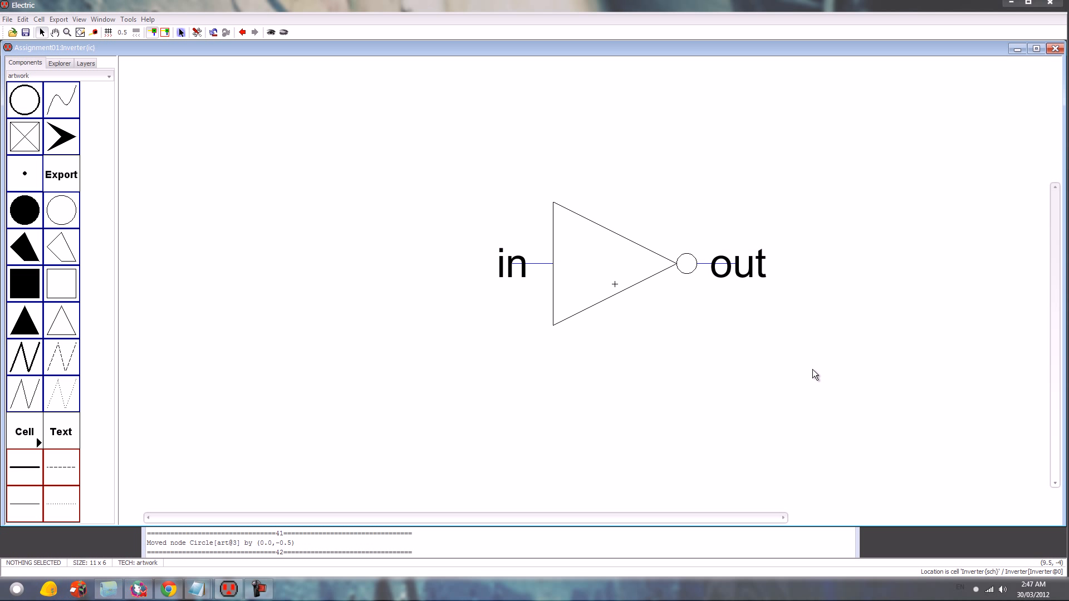
key(ctrl+u)
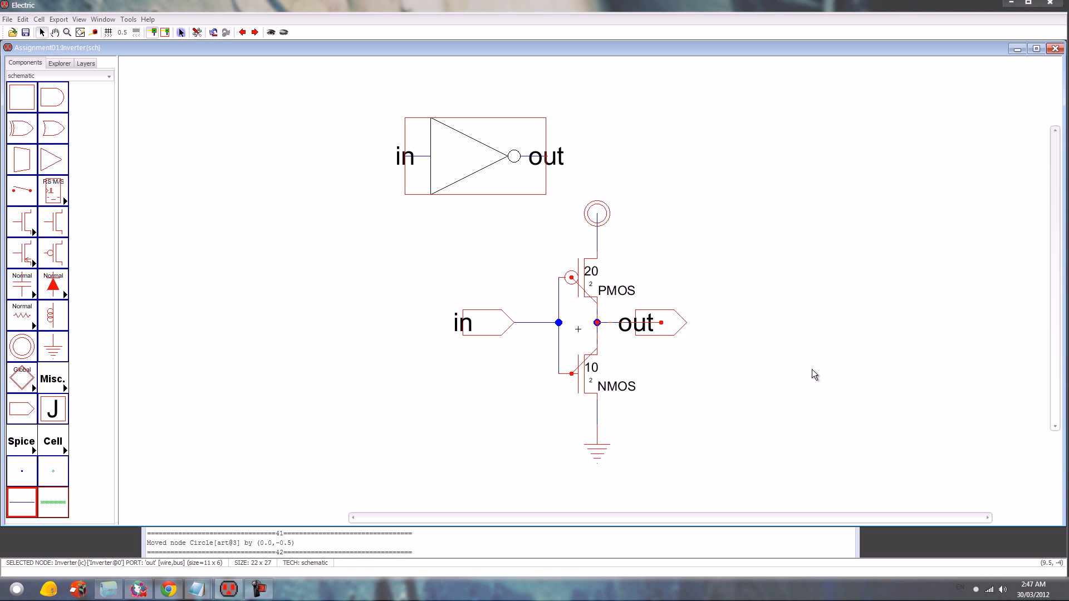
click(844, 328)
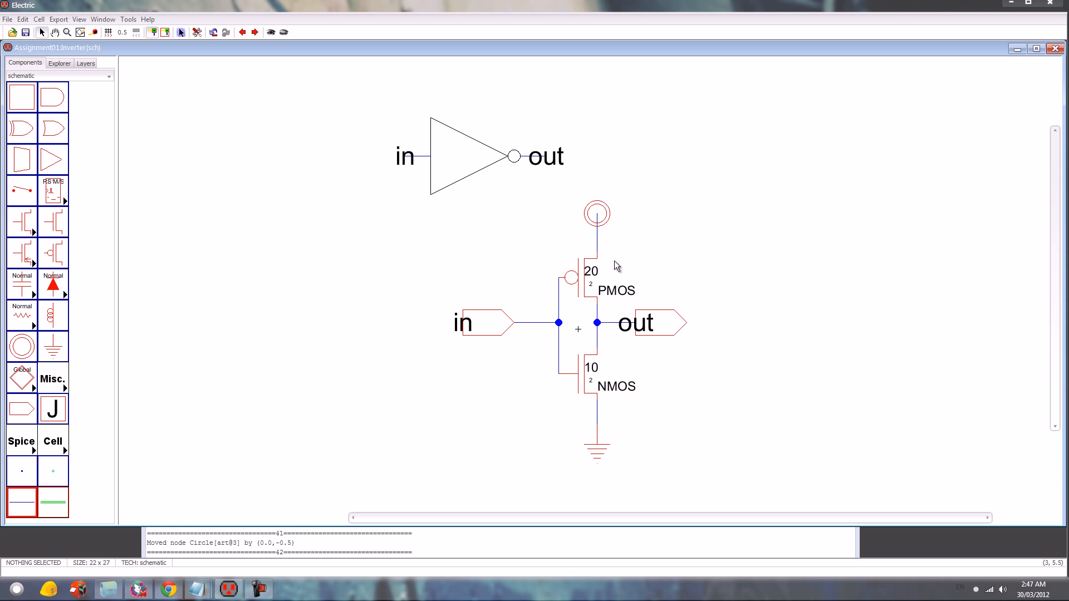
key(ctrl+n)
text(Inverter)
key(Return)
- Copy the inverter icon from the Inverter schematic and paste it near the origin of the Simulation schematic
click(62, 63)
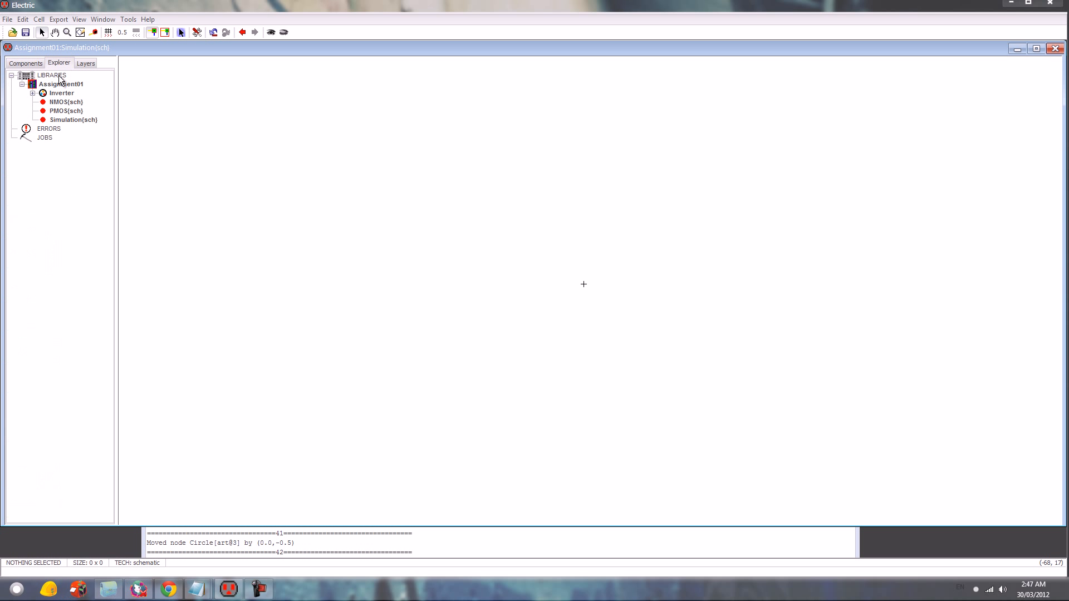
double_click(72, 111)
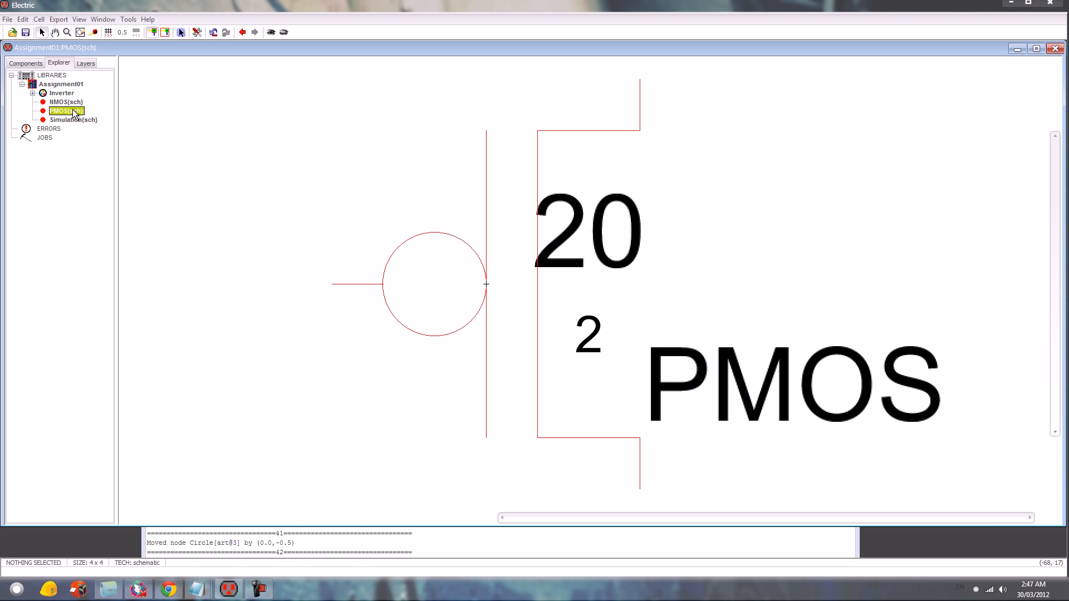
double_click(63, 93)
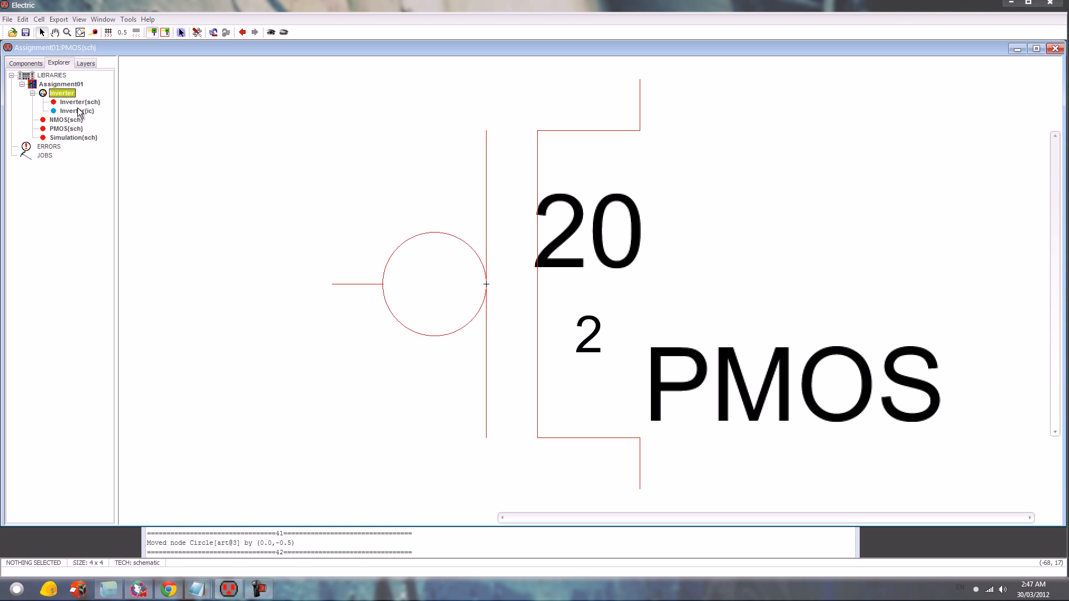
double_click(79, 101)
click(582, 165)
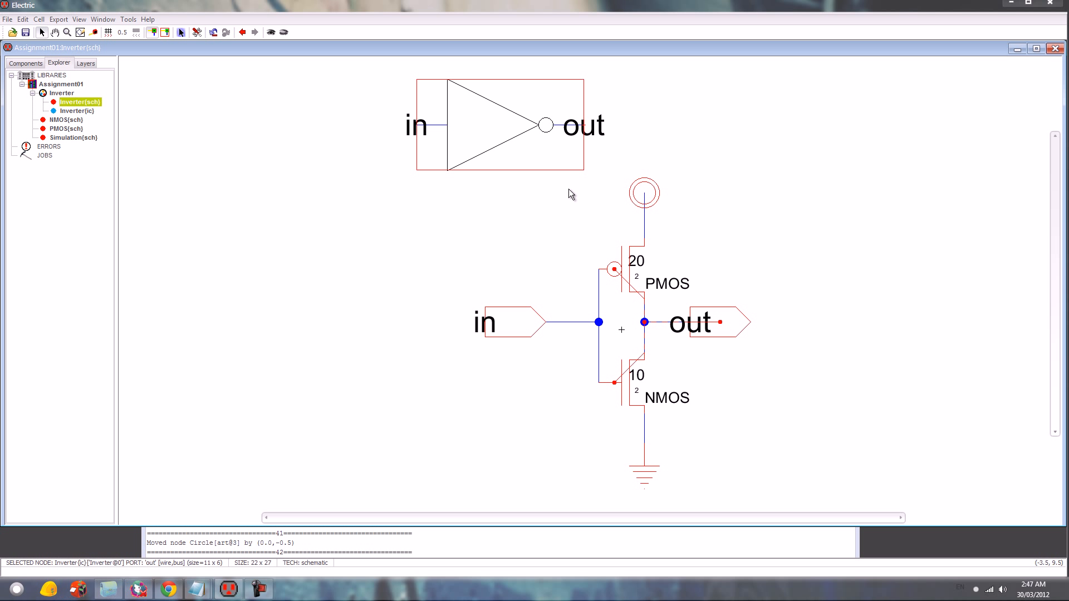
drag(304, 75, 610, 160)
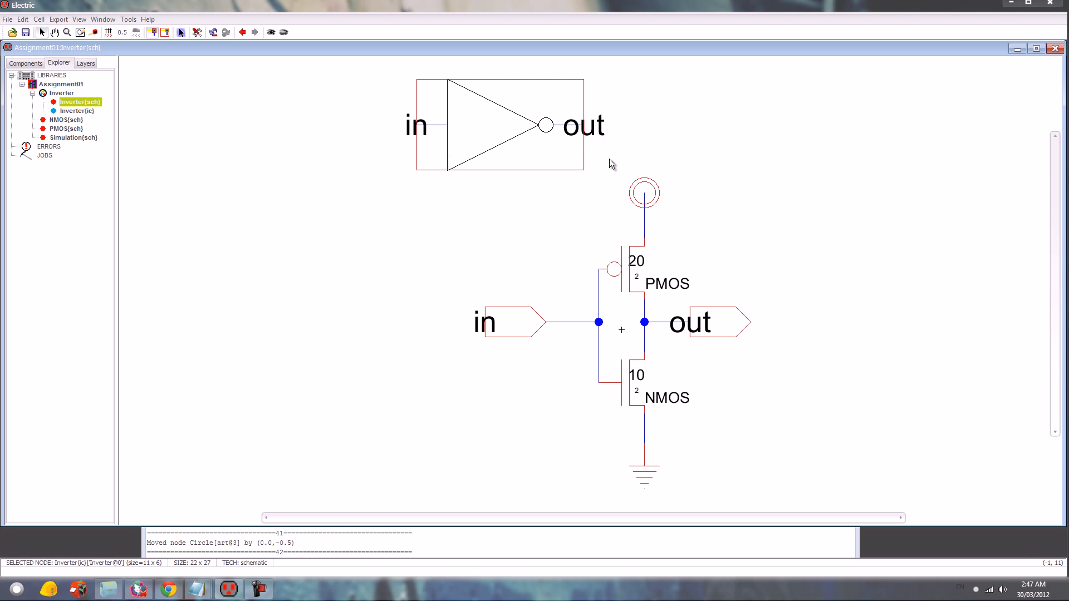
key(ctrl+c)
double_click(73, 137)
key(ctrl+v)
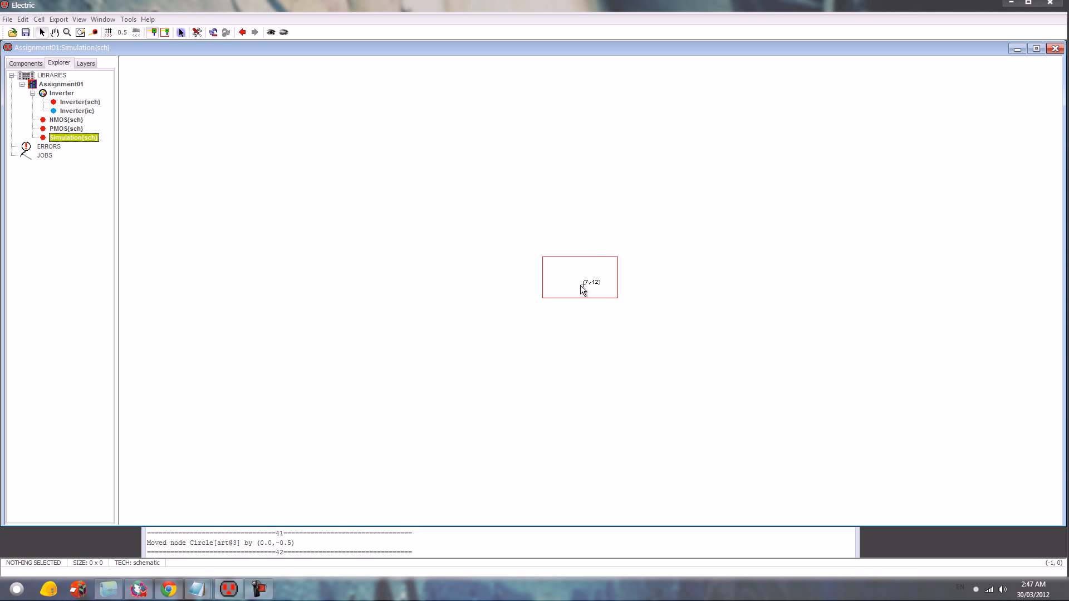
click(583, 287)
- Draw straight wires outward from the inverter icon, about 8 units long at its input and 6 units at its output
click(532, 309)
drag(546, 277, 493, 277)
drag(619, 277, 662, 277)
- Name the inverter's input wire in and its output wire out
click(516, 278)
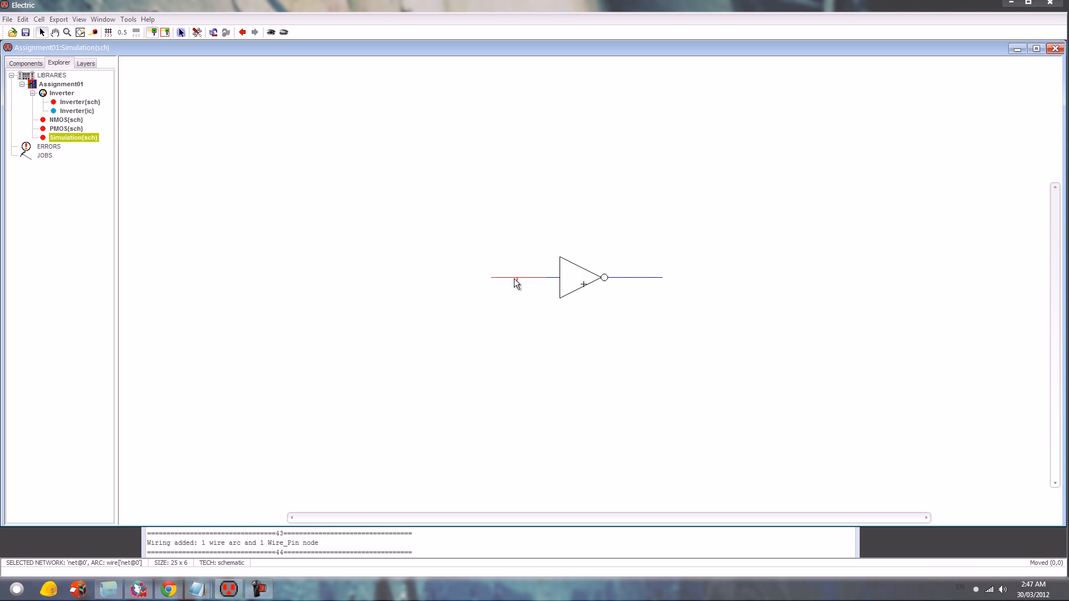
double_click(513, 278)
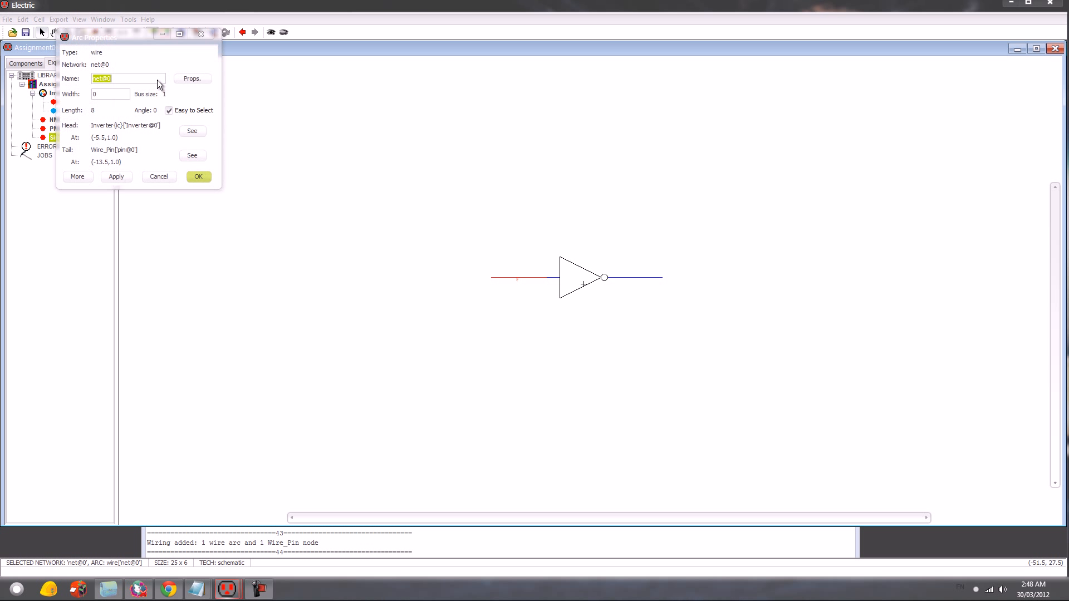
text(in)
key(Return)
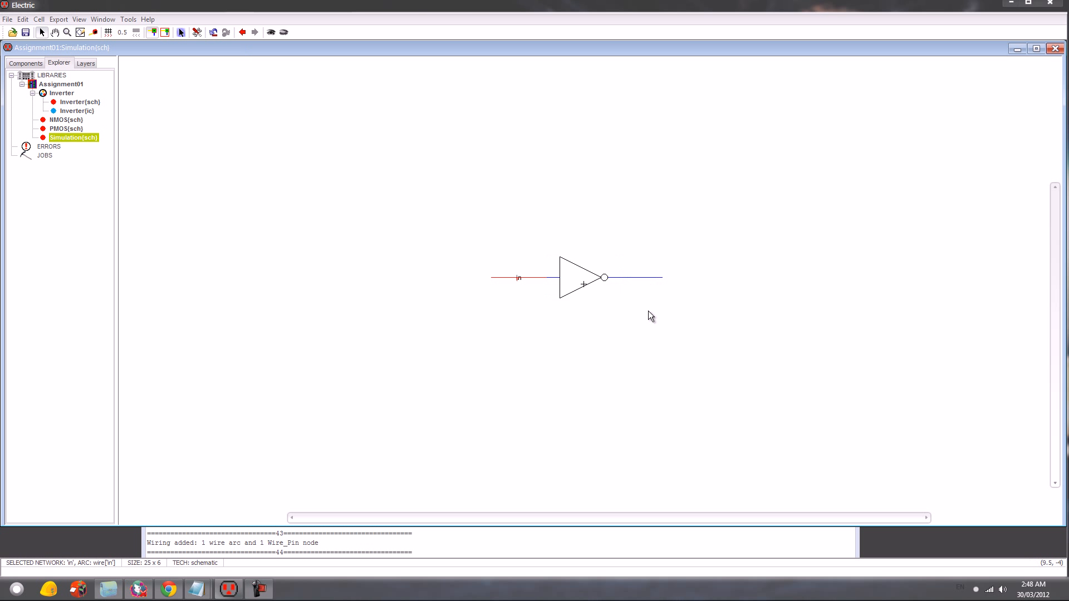
double_click(653, 278)
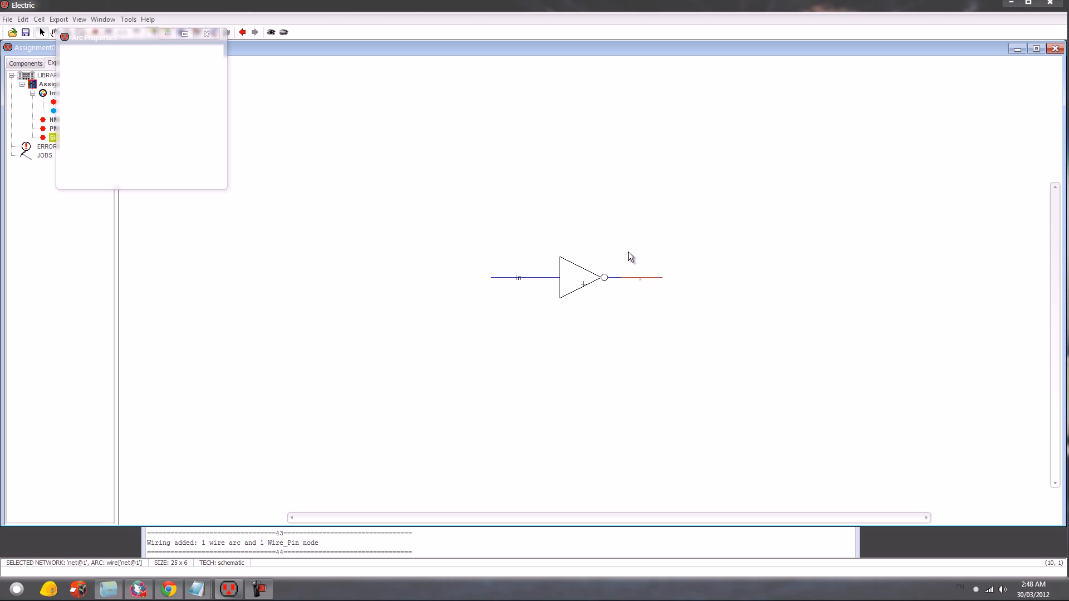
text(out)
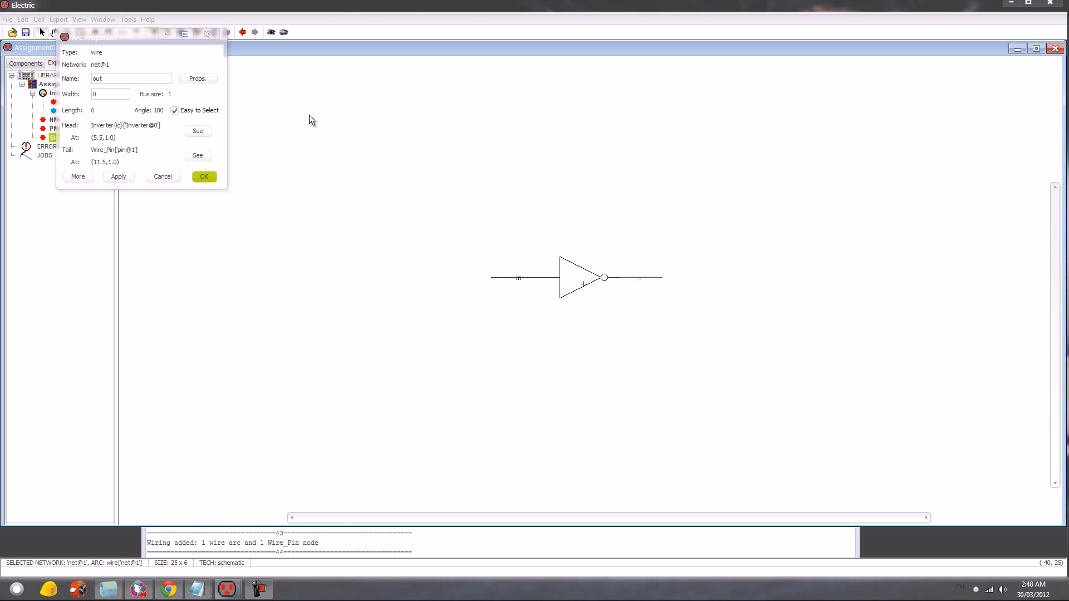
key(Return)
click(569, 455)
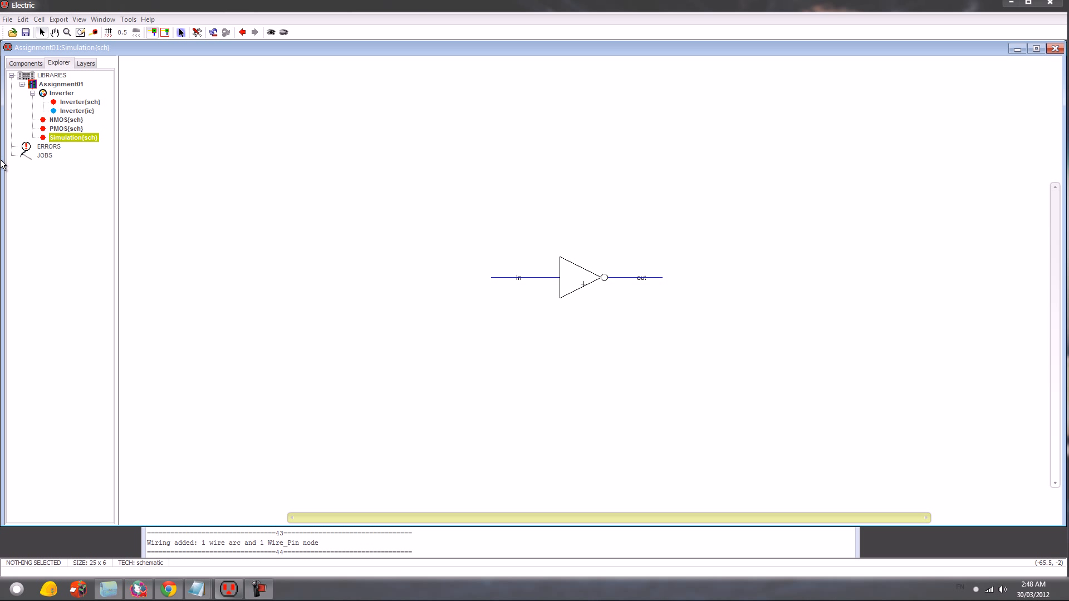
- Place a SPICE code text element below the inverter icon in the Simulation schematic
click(25, 62)
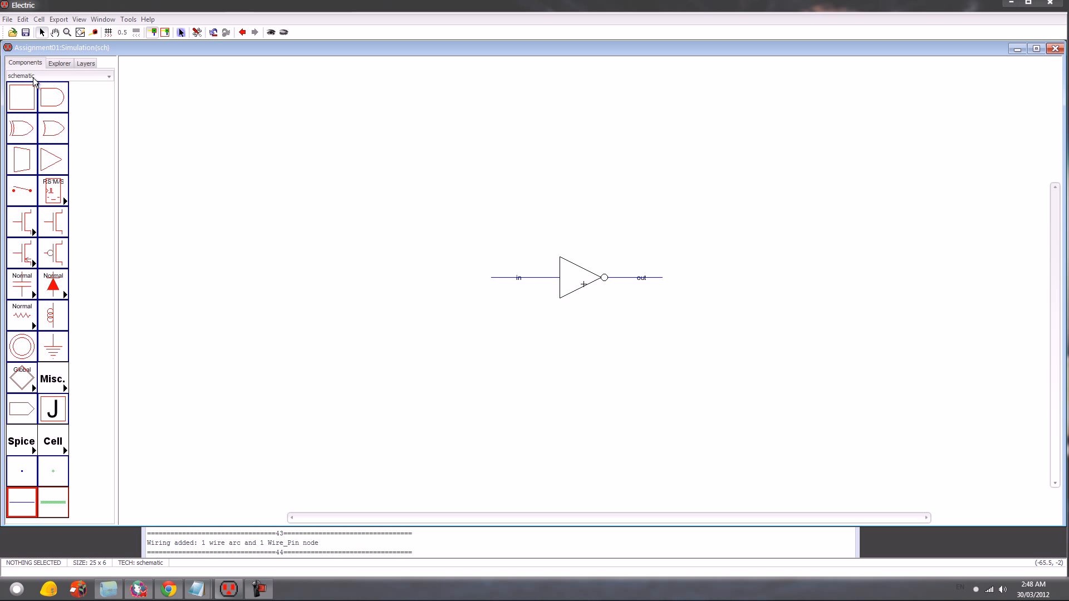
click(55, 388)
click(112, 455)
click(574, 337)
key(ctrl+7)
key(ctrl+7)
key(ctrl+2)
- Make the SPICE code text multi-line and enter the source lines "vdd vdd 0 DC 5" and "vin in 0 DC 0"
drag(559, 353, 588, 304)
key(ctrl+i)
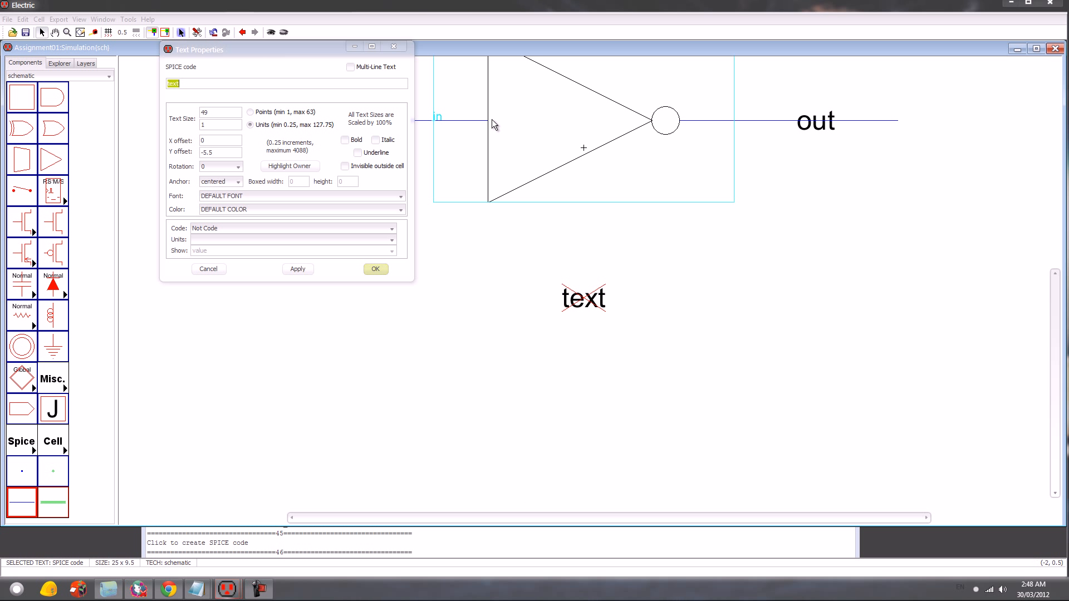
click(351, 67)
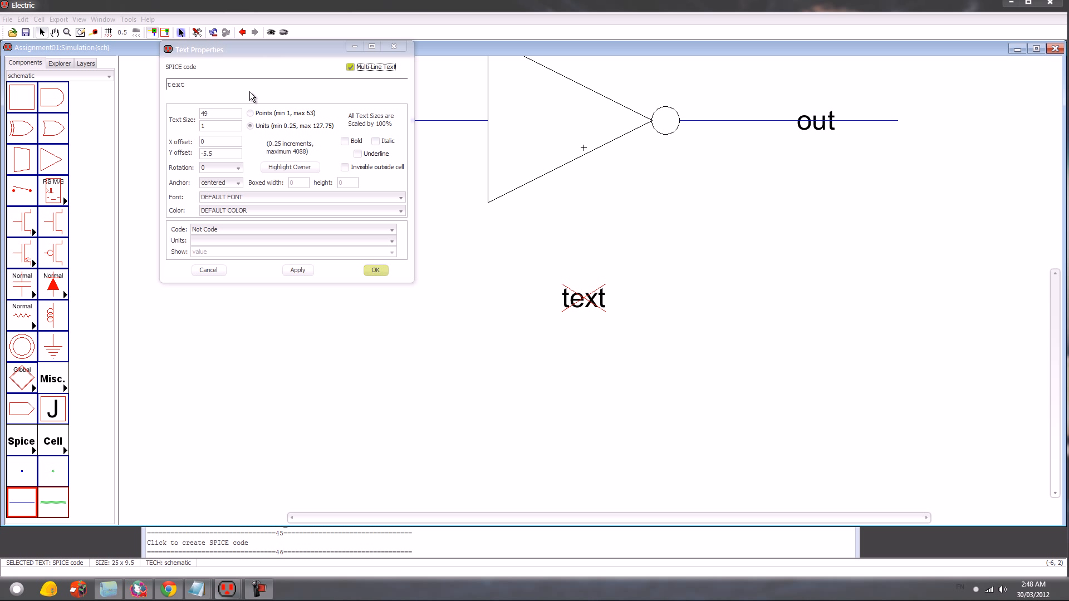
double_click(228, 84)
text(vdd vdd 0 DC 5)
key(Return)
text(vin)
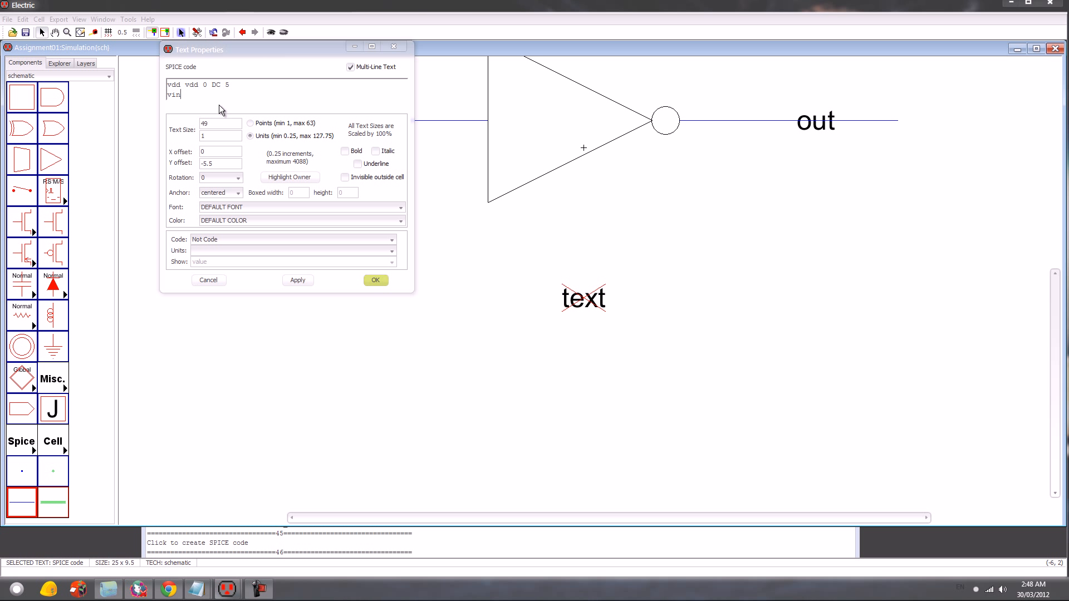
text( in 0 DC 0)
key(Return)
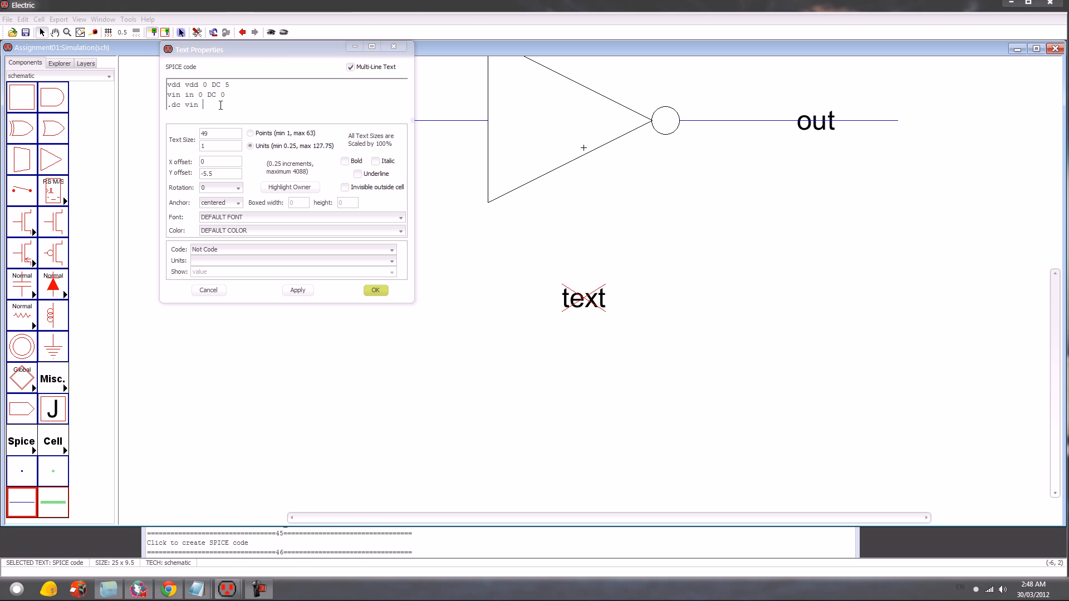
- Add the lines ".dc vin 0 5 1m" and ".include c:\downloads\C5_models.txt" to the SPICE code and apply the text
text(.dc vin 0 5 1m)
key(Return)
text(.)
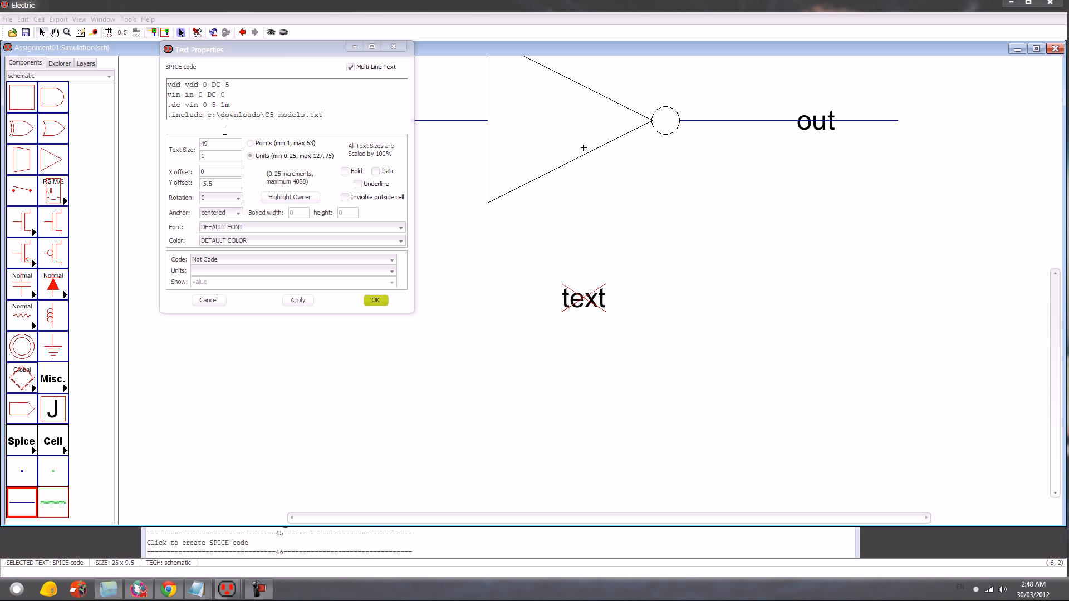
text(45)
key(Return)
click(727, 411)
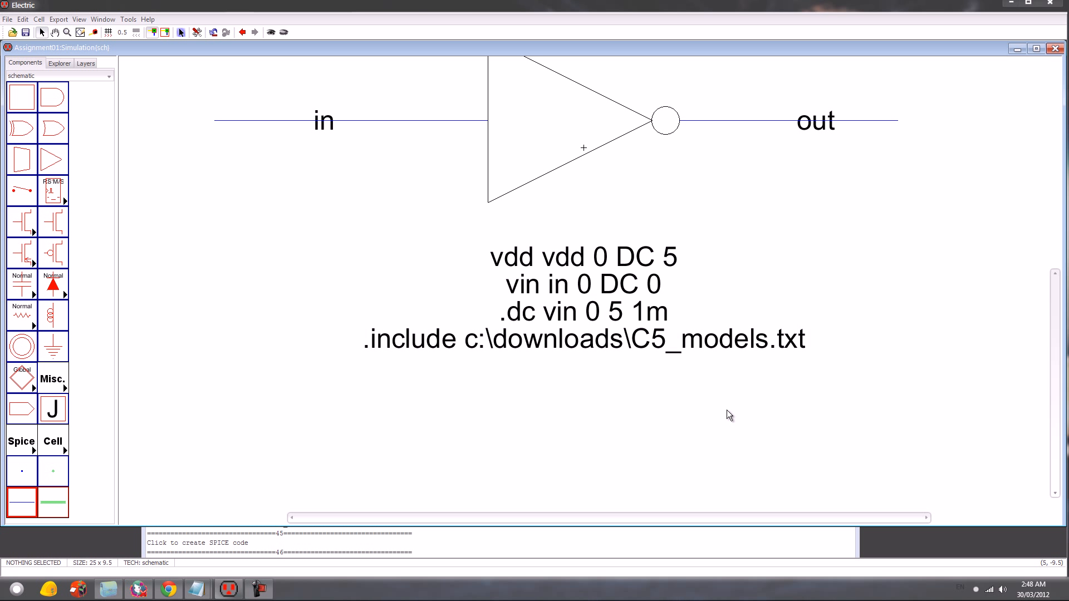
- Check the Simulation schematic for design errors and enlarge the messages window to read the check report
key(F5)
click(576, 543)
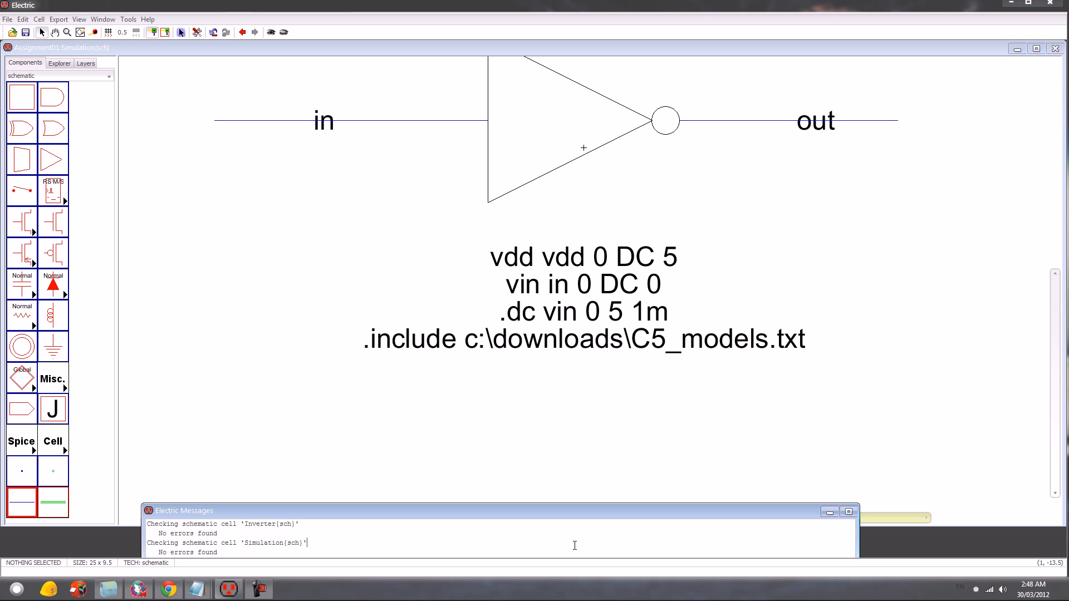
drag(517, 519, 542, 474)
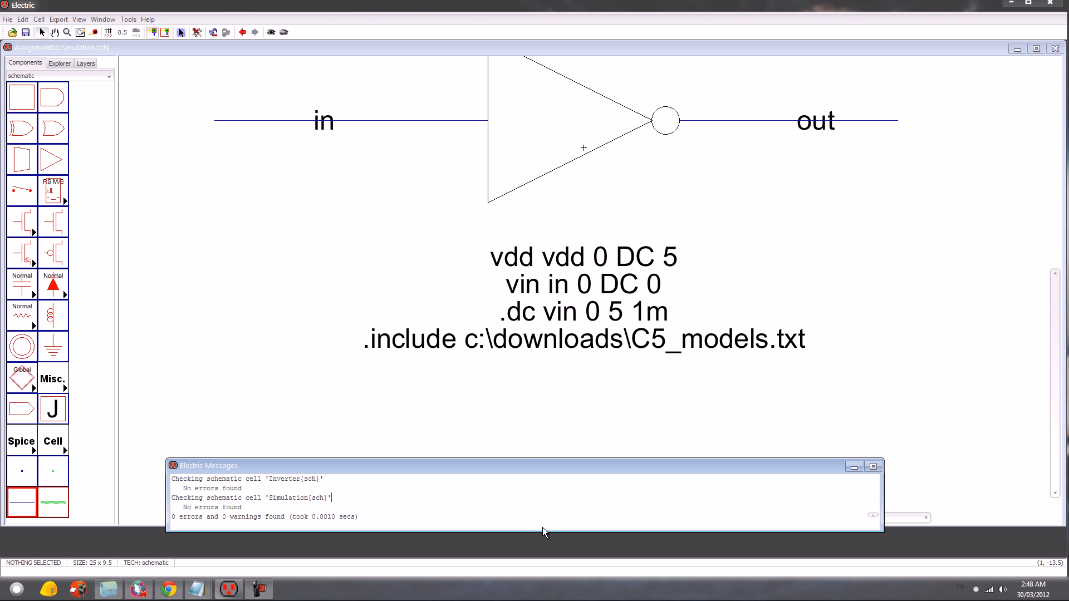
drag(538, 532, 539, 547)
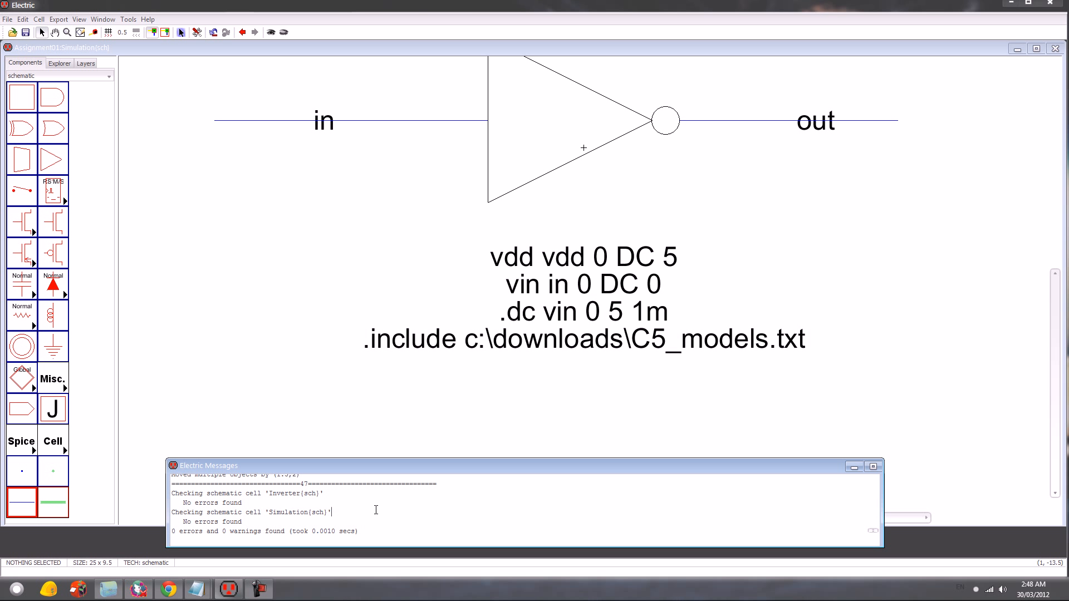
click(454, 440)
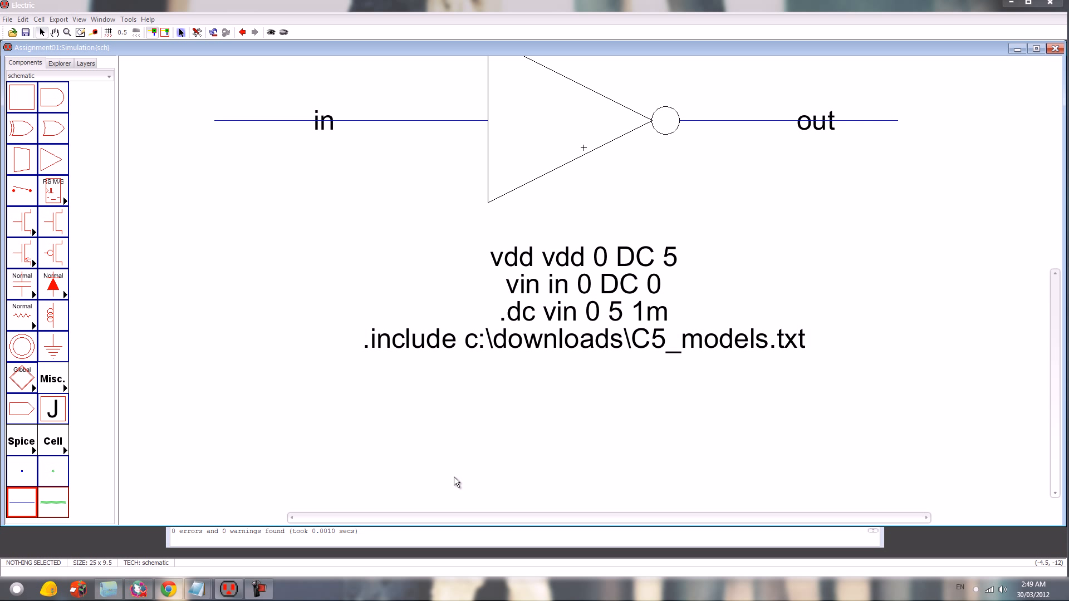
click(430, 536)
drag(463, 469, 464, 482)
click(508, 404)
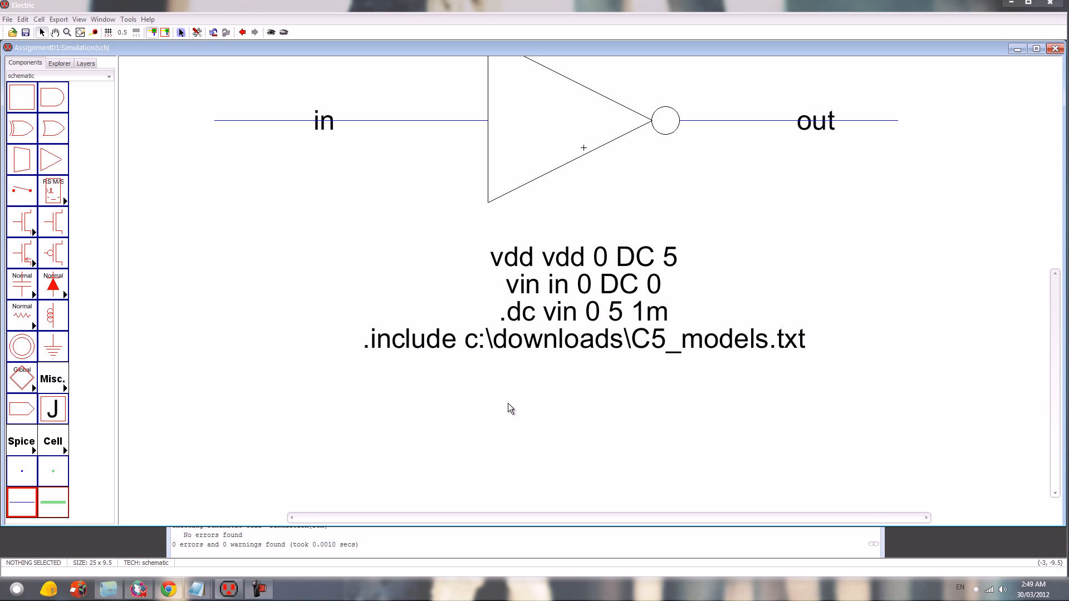
- Write the SPICE deck of the Simulation schematic and run it in LTspice
scroll(561, 389, up, 2)
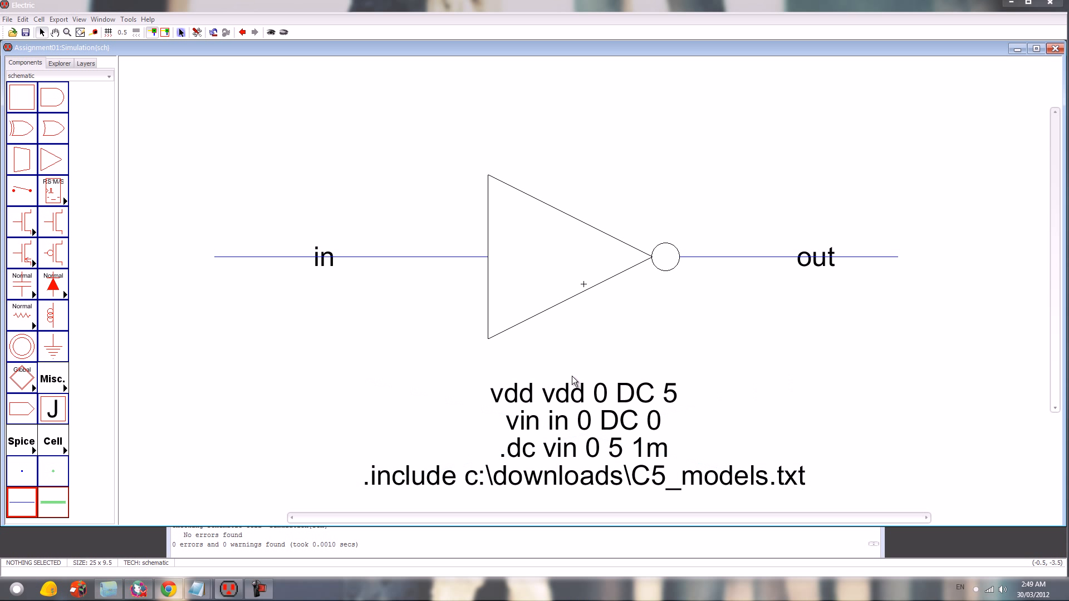
click(128, 19)
mouse_move(183, 58)
click(252, 62)
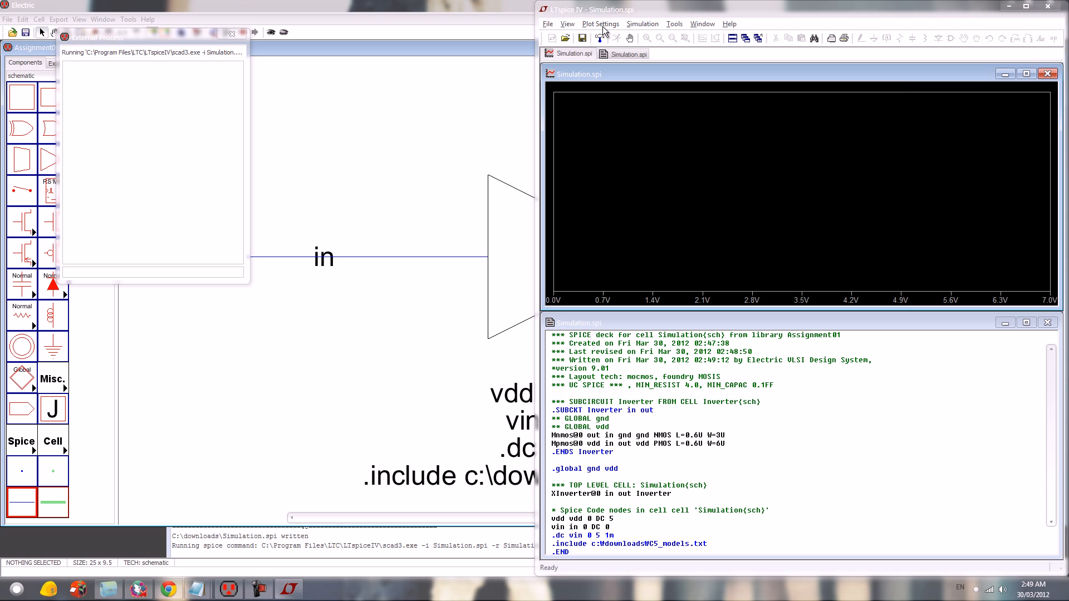
- Plot the V(in) and V(out) waveforms in LTspice, and close the simulator to return to Electric
click(603, 24)
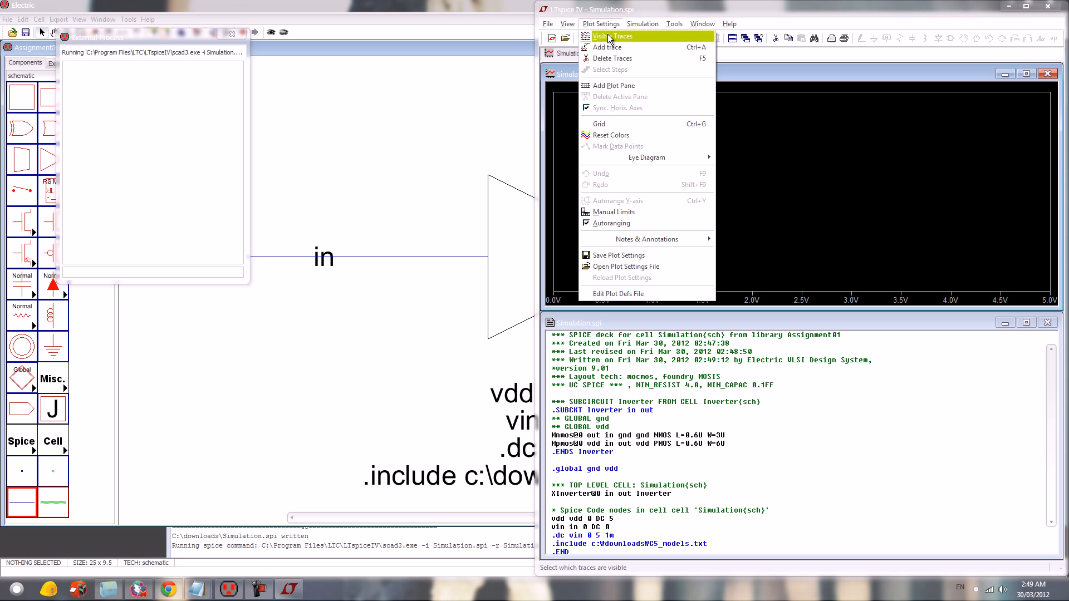
click(608, 36)
click(719, 269)
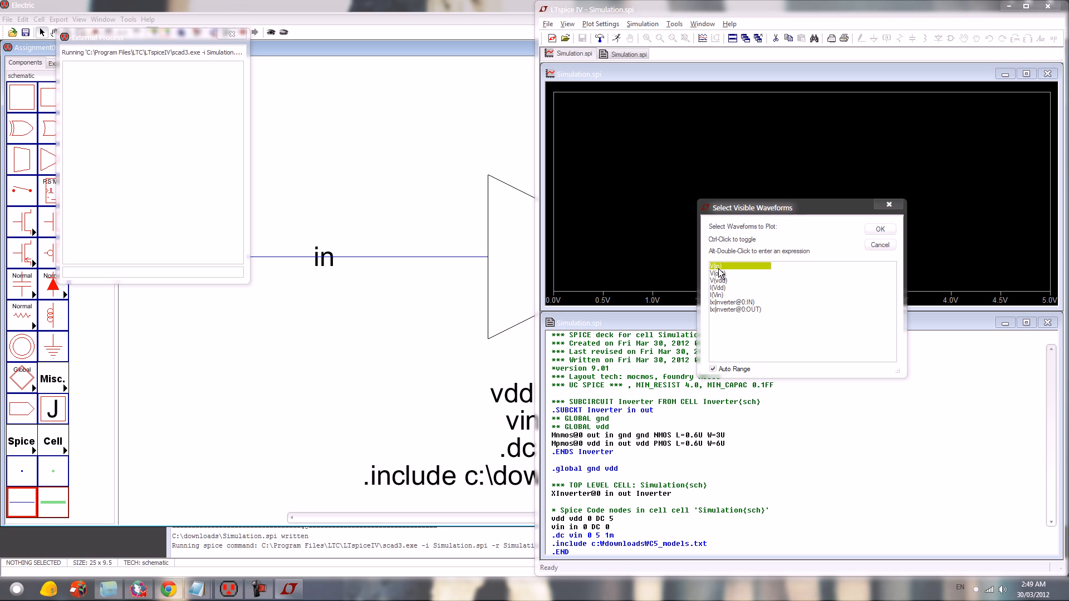
ctrl+click(723, 274)
click(879, 229)
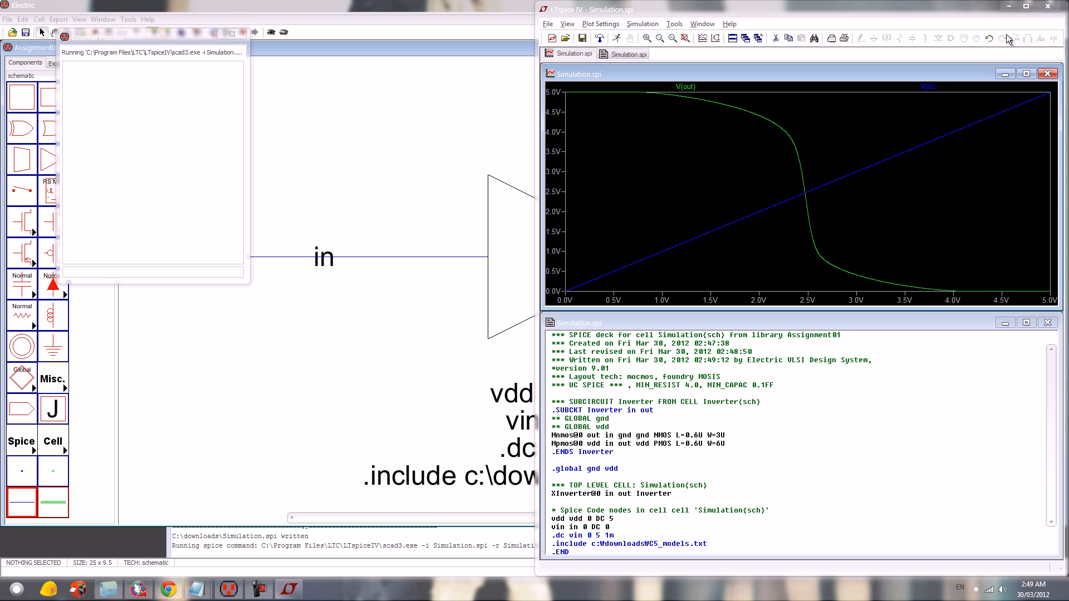
click(1047, 7)
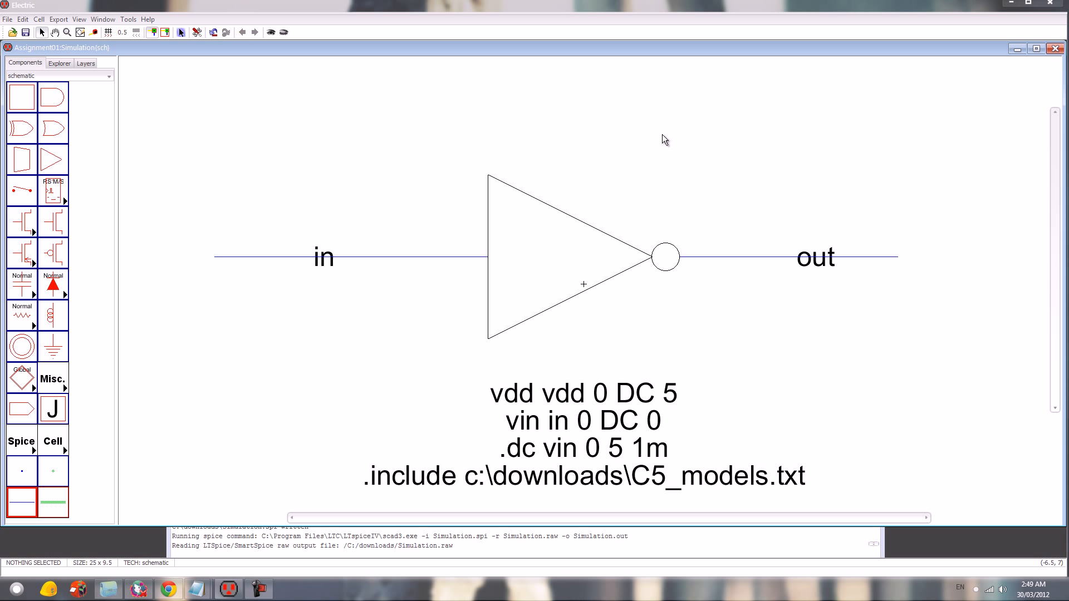
click(880, 88)
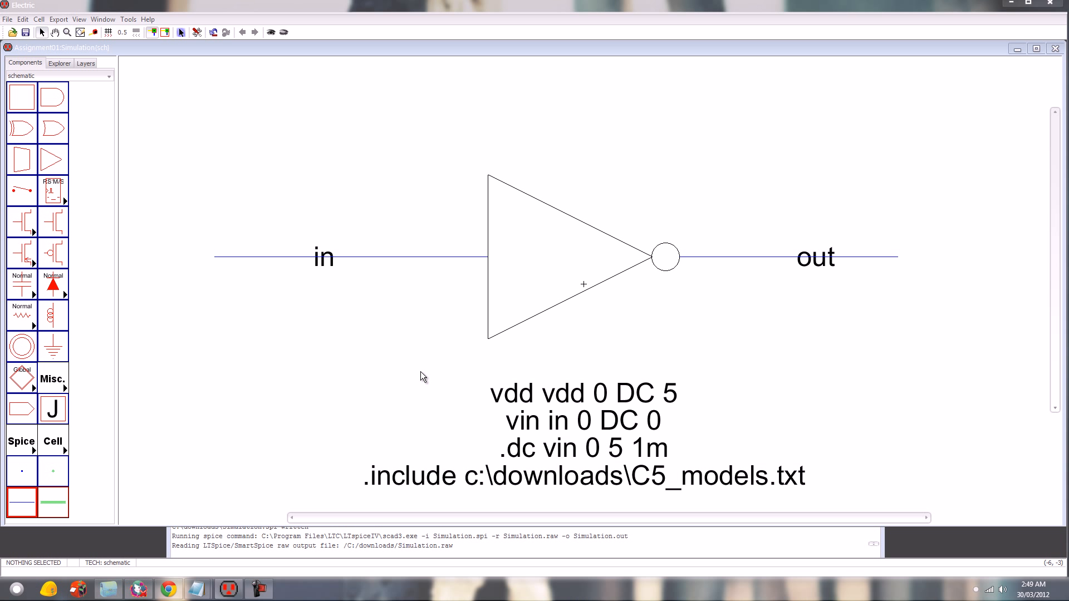
- Create a layout cell named Inverter in the Assignment01 library with the mocmos technology
key(ctrl+n)
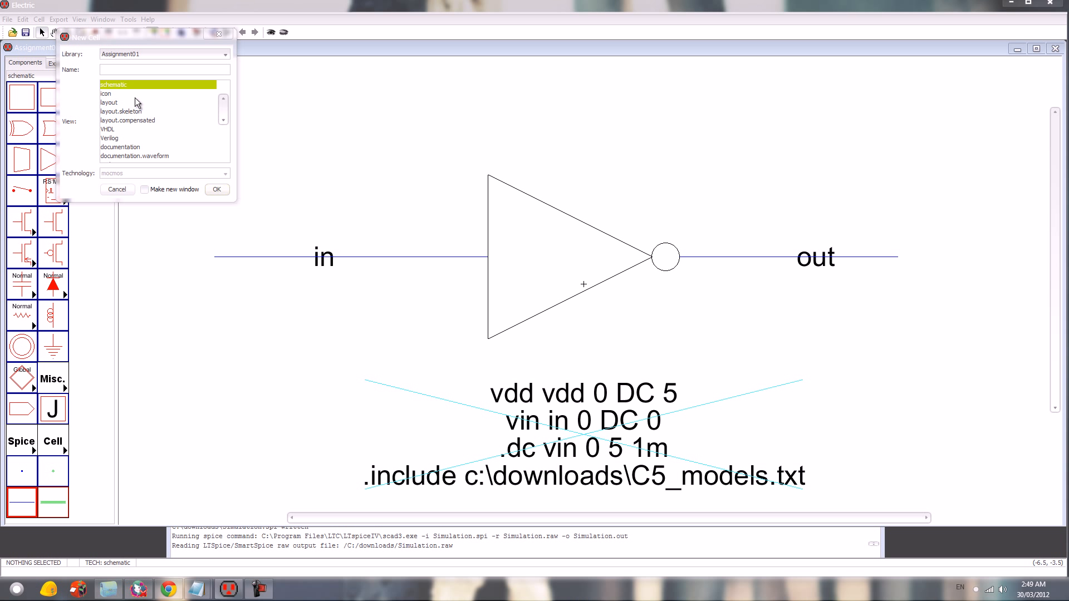
click(142, 102)
click(143, 69)
text(I)
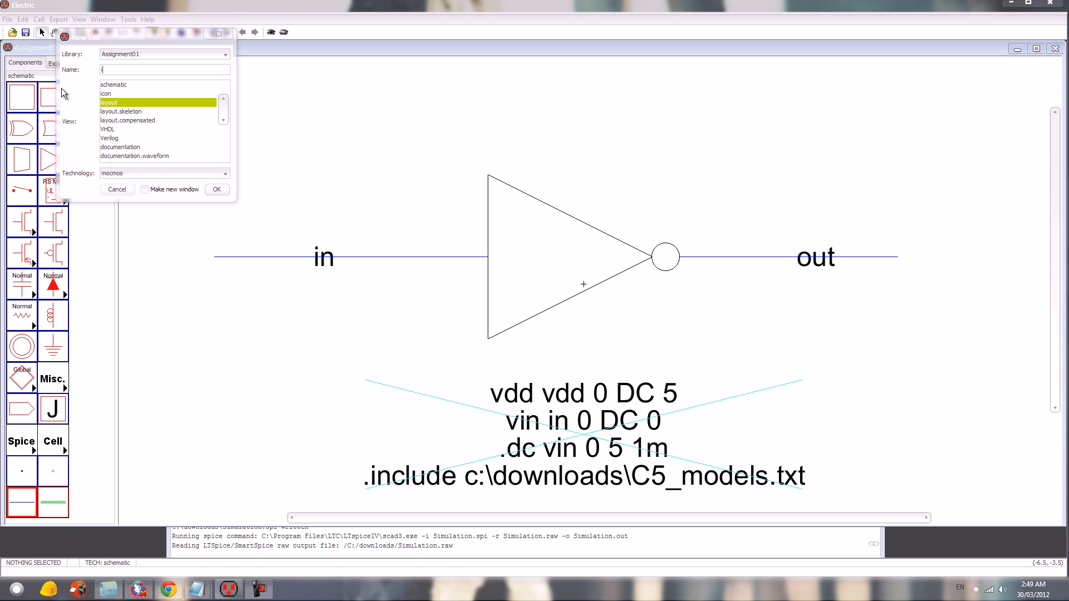
text(nverter)
key(Return)
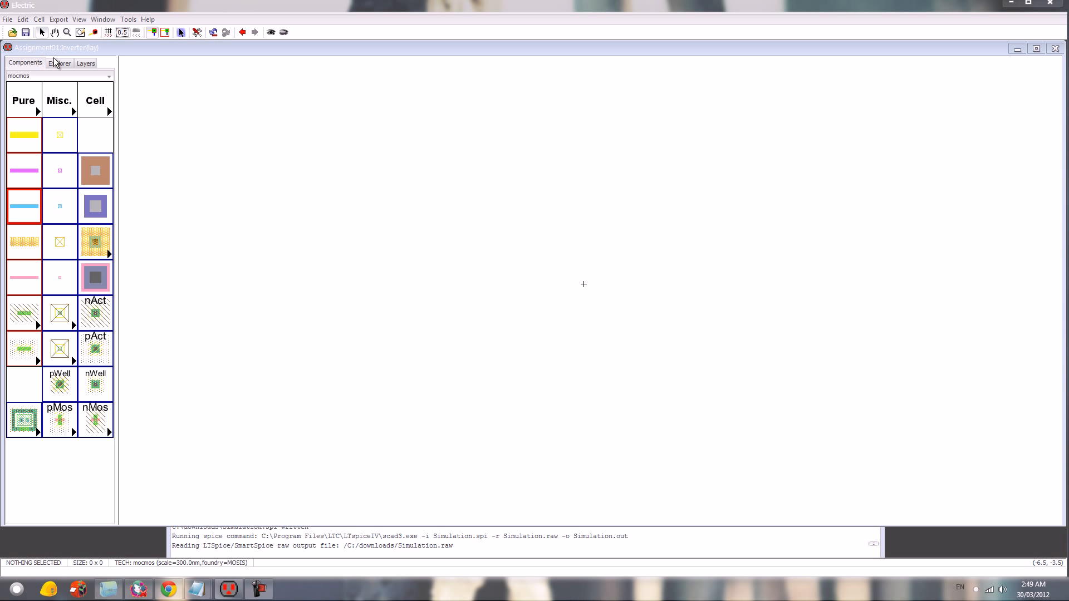
- Look through the Inverter cell's schematic and icon views and return to its layout with the components shown
click(58, 63)
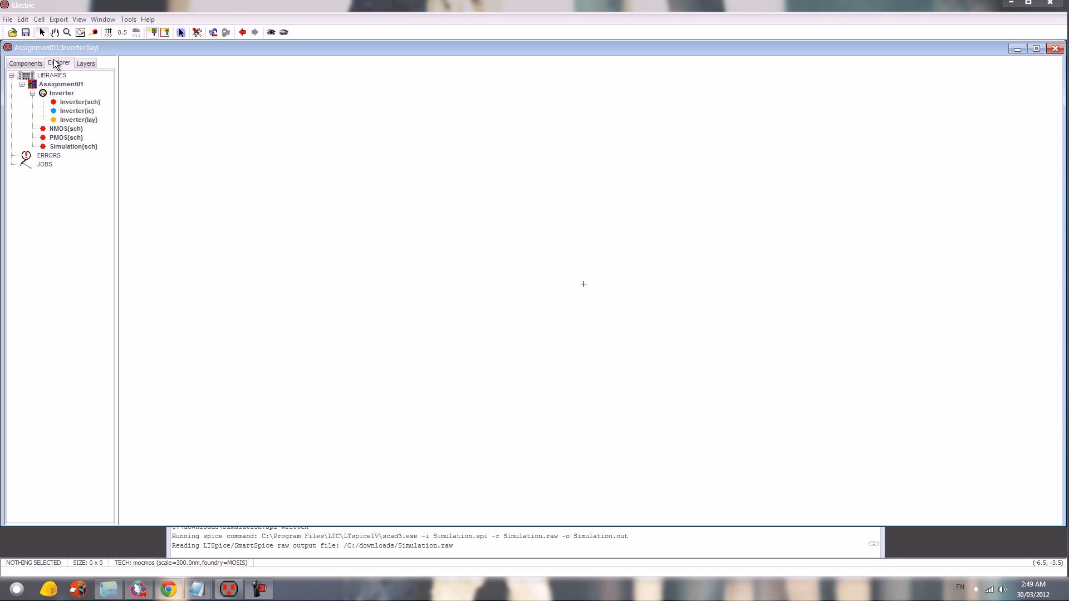
double_click(81, 102)
double_click(81, 111)
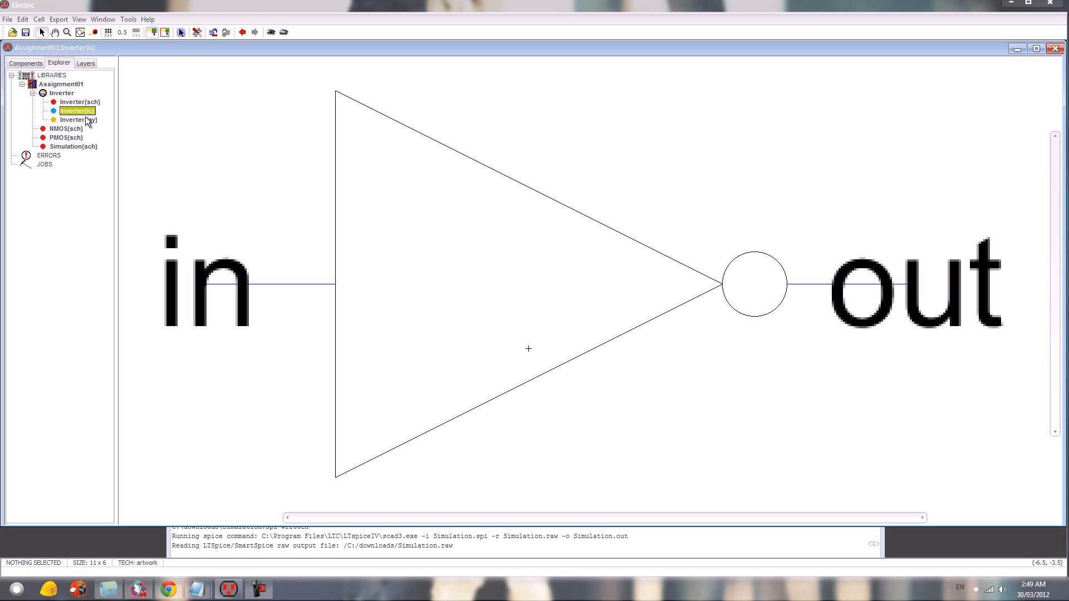
double_click(84, 119)
click(28, 62)
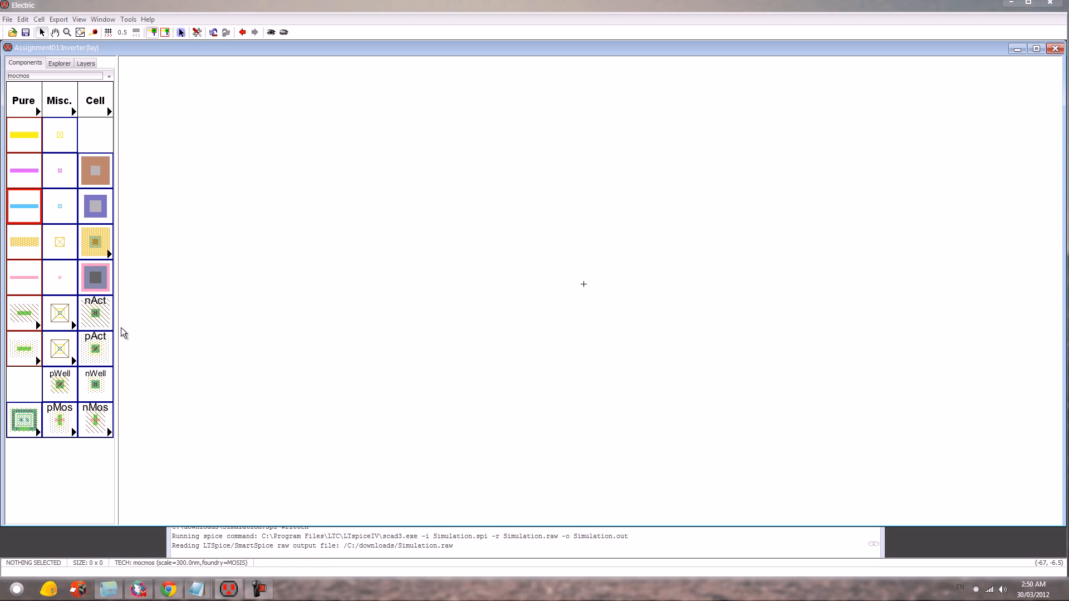
- Place an nWell contact up and left of the layout origin and a pWell contact well below it
click(96, 384)
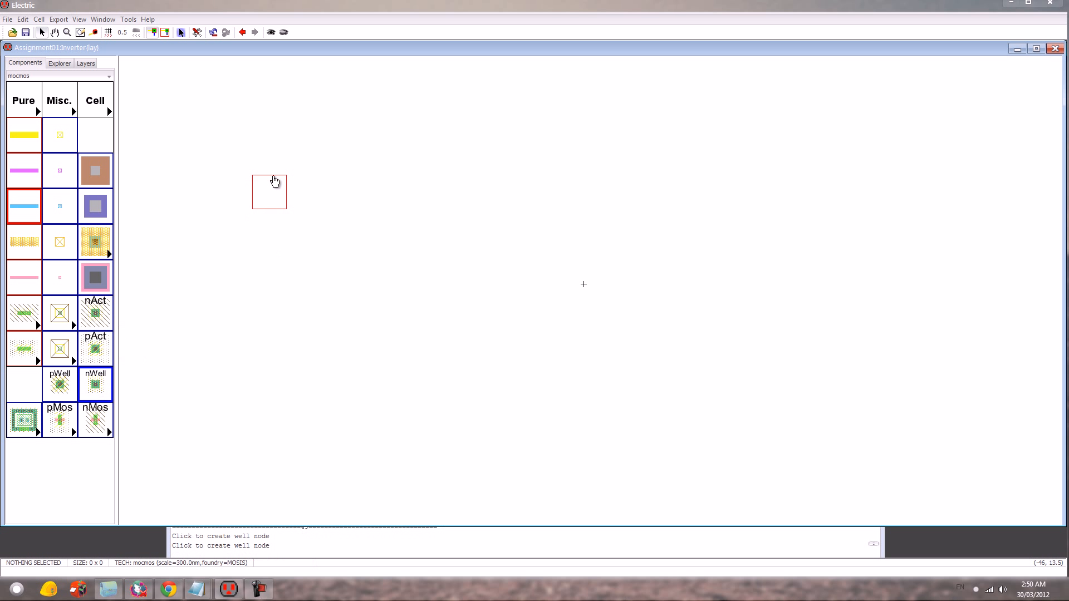
click(423, 180)
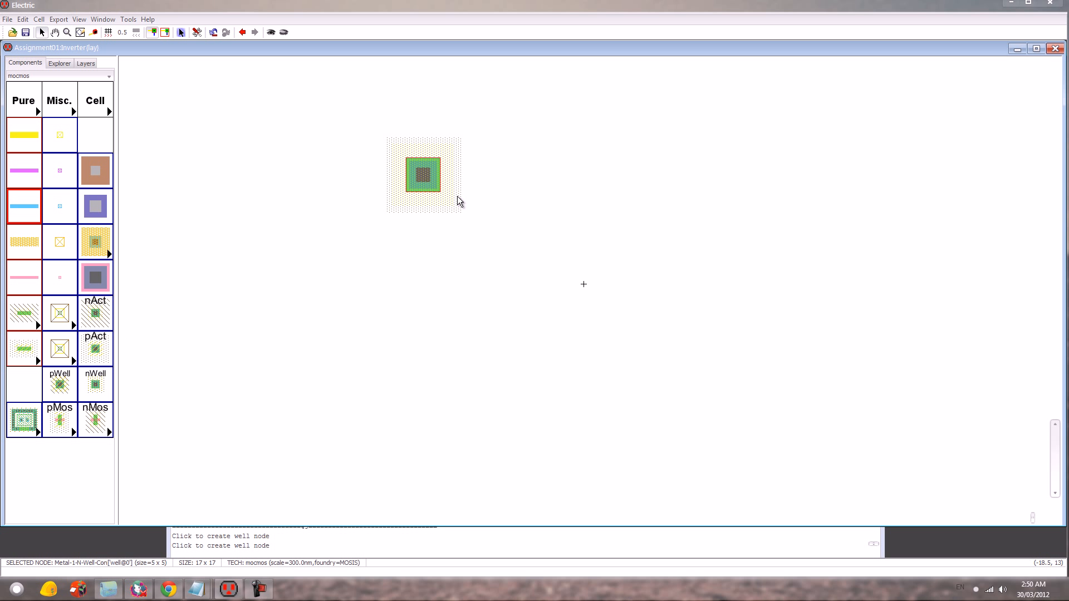
click(61, 384)
click(510, 422)
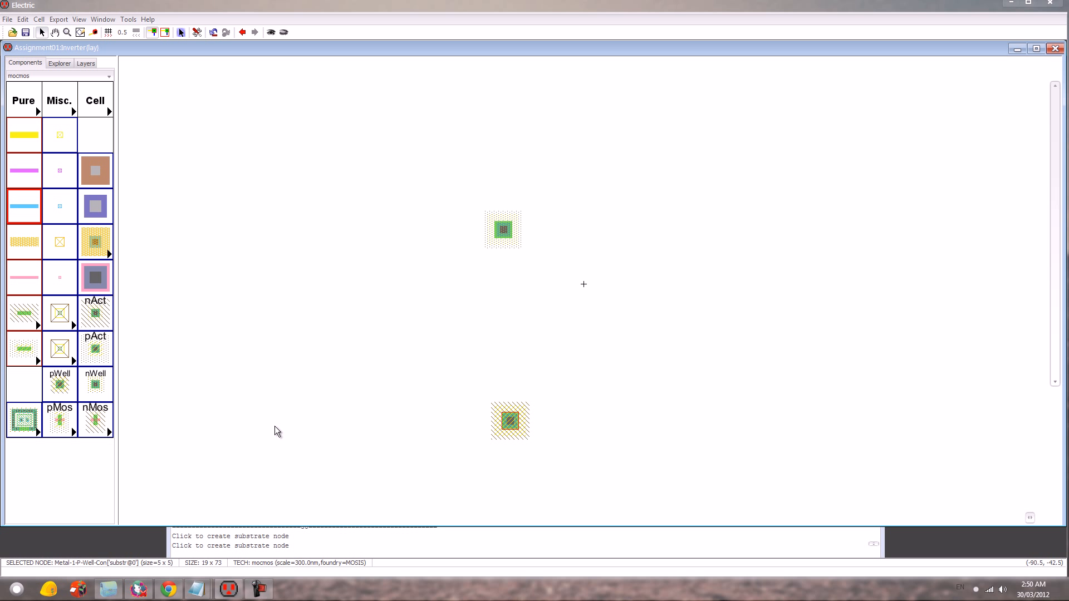
- Place a pMOS transistor between two pAct contacts in a vertical column beside the nWell contact
click(95, 348)
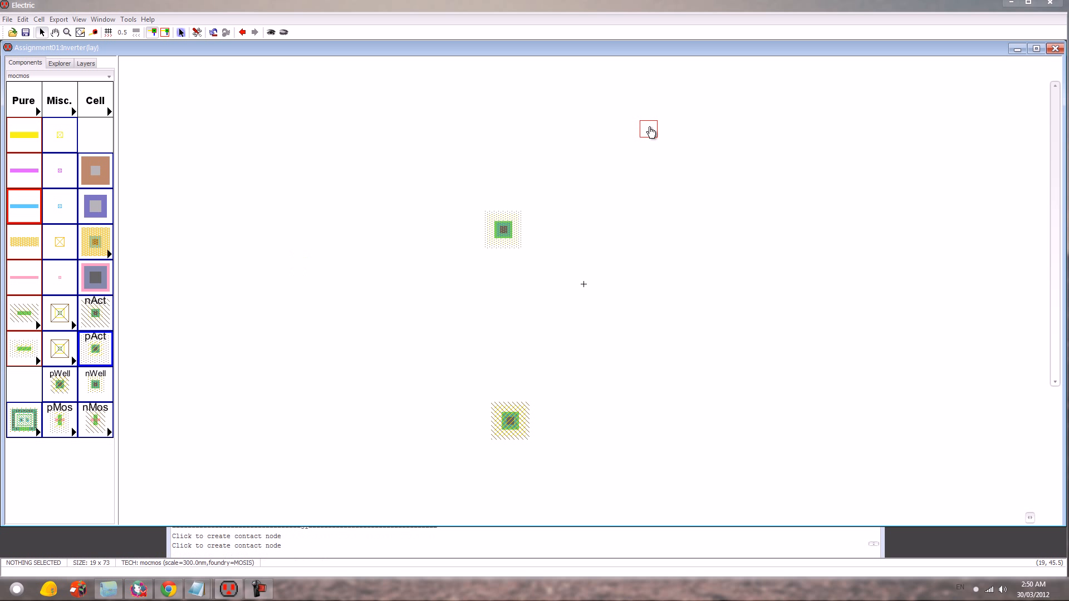
click(606, 130)
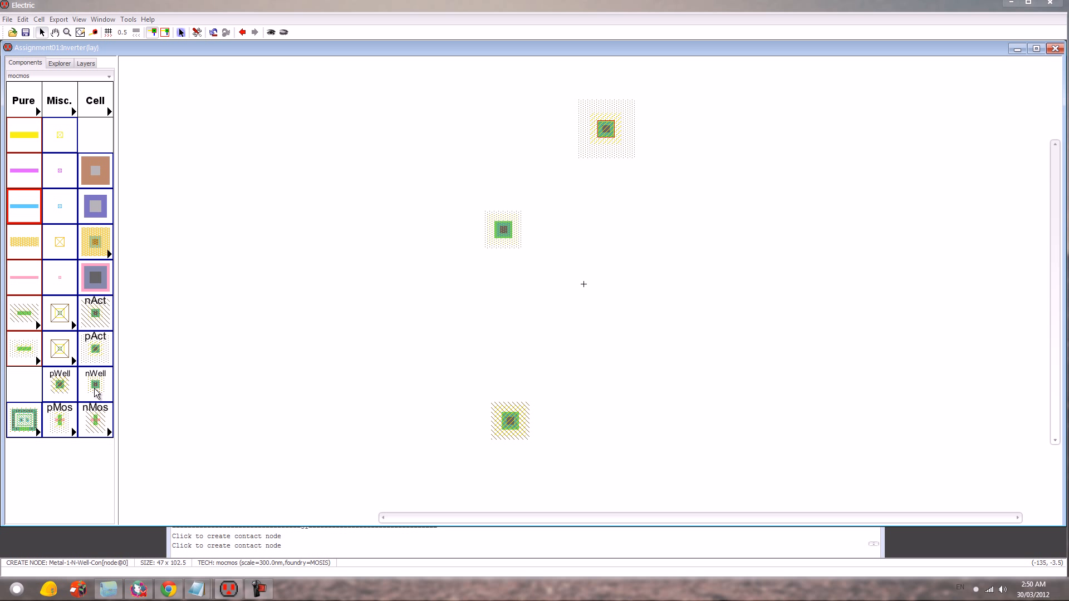
click(59, 430)
click(606, 215)
click(94, 349)
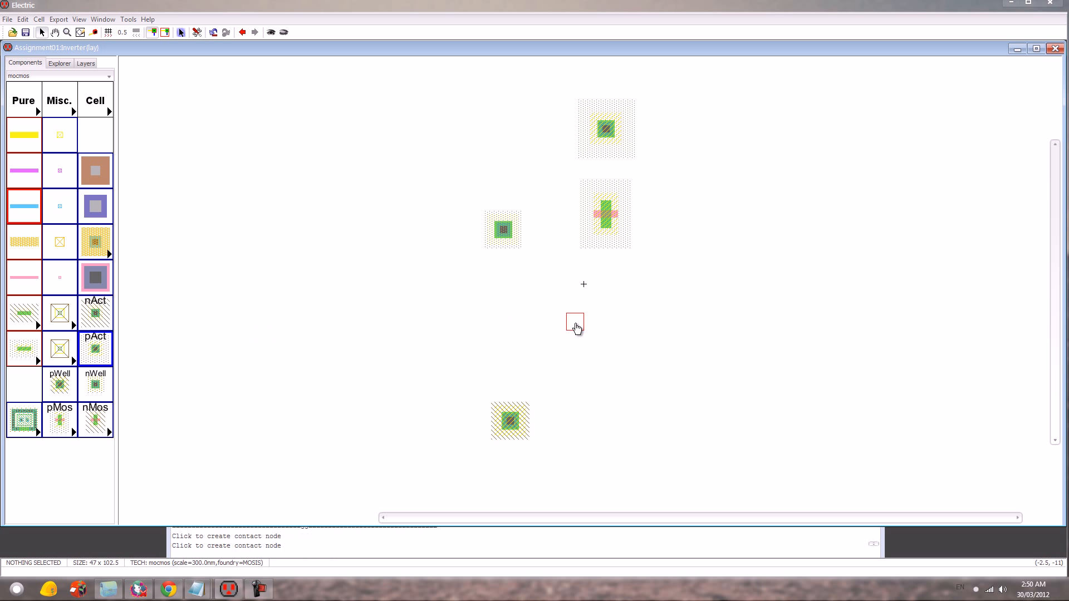
click(613, 285)
- Place an nAct contact below the pMOS group, an nMOS transistor beneath it, and a second nAct contact beside the transistor
click(95, 313)
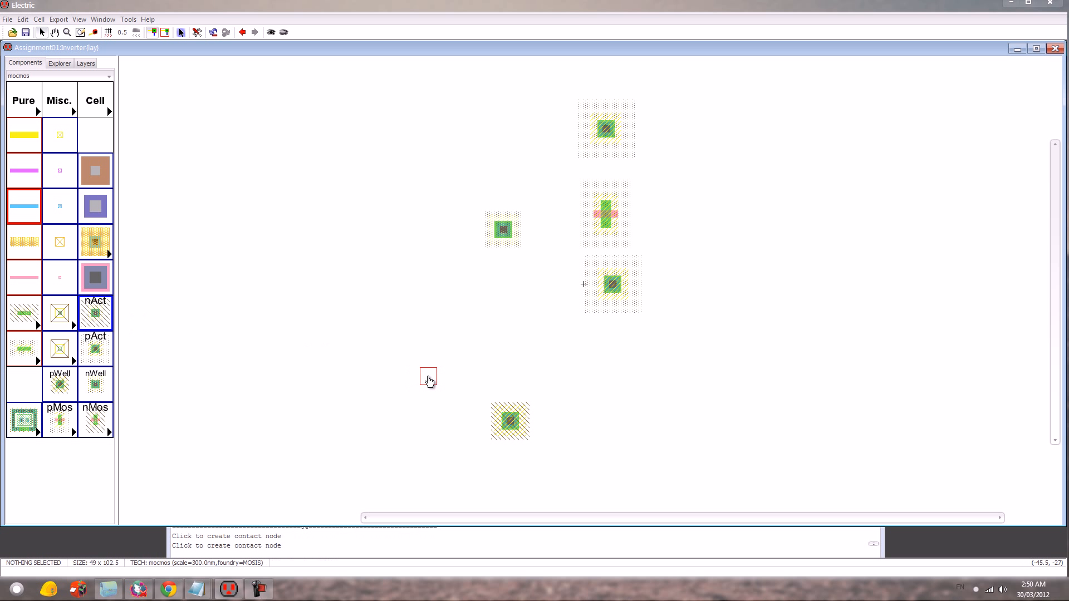
click(619, 387)
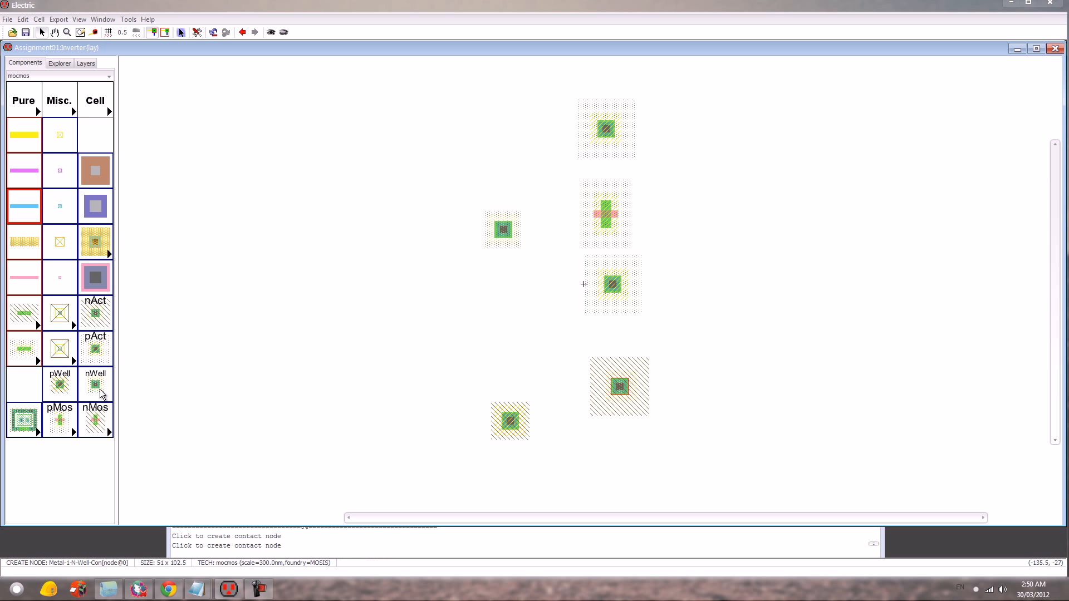
click(97, 419)
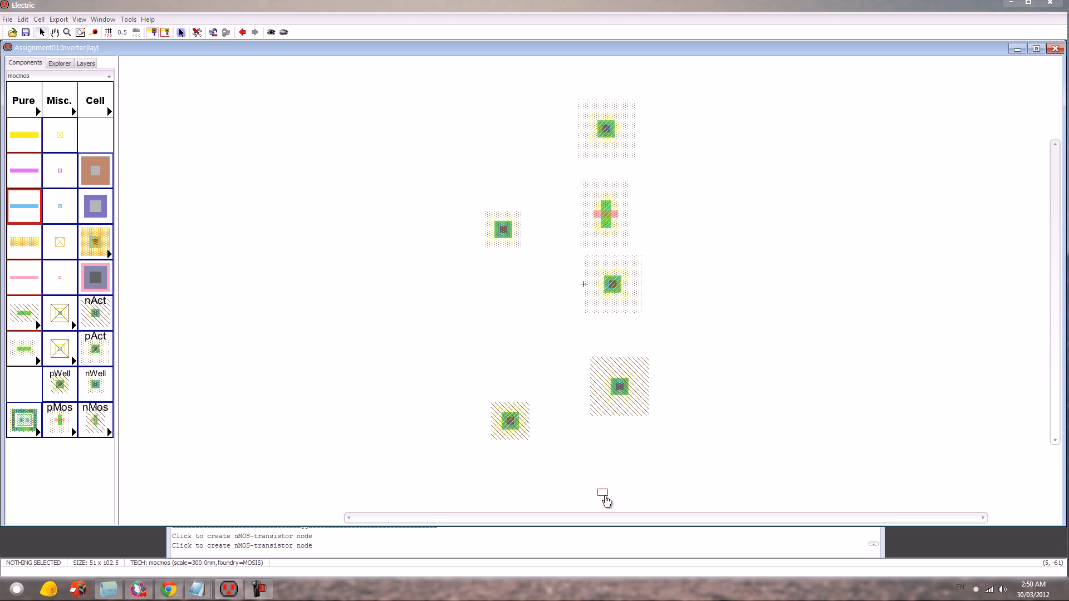
click(622, 455)
click(96, 313)
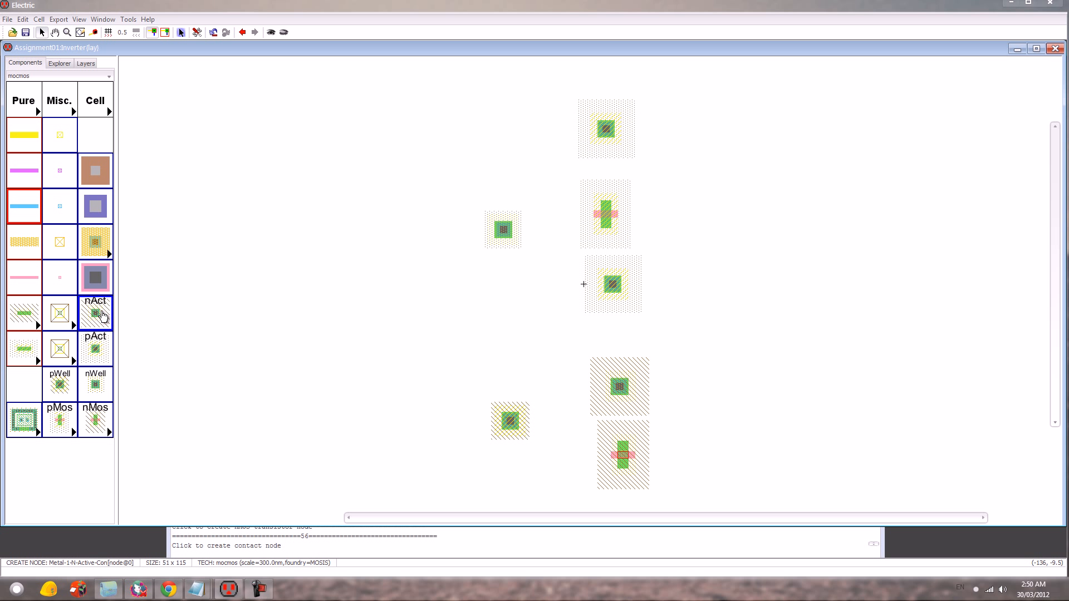
click(681, 475)
scroll(740, 455, down, 3)
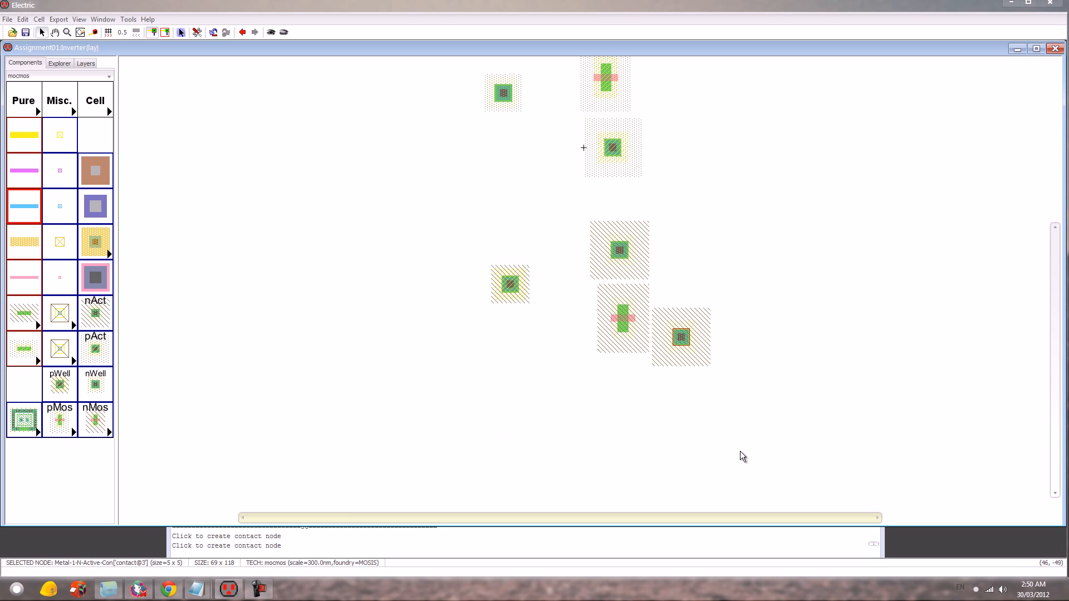
- Move the second nAct contact beneath the nMOS transistor and set the X size of the pMOS group and both well contacts to 20
drag(670, 340, 611, 386)
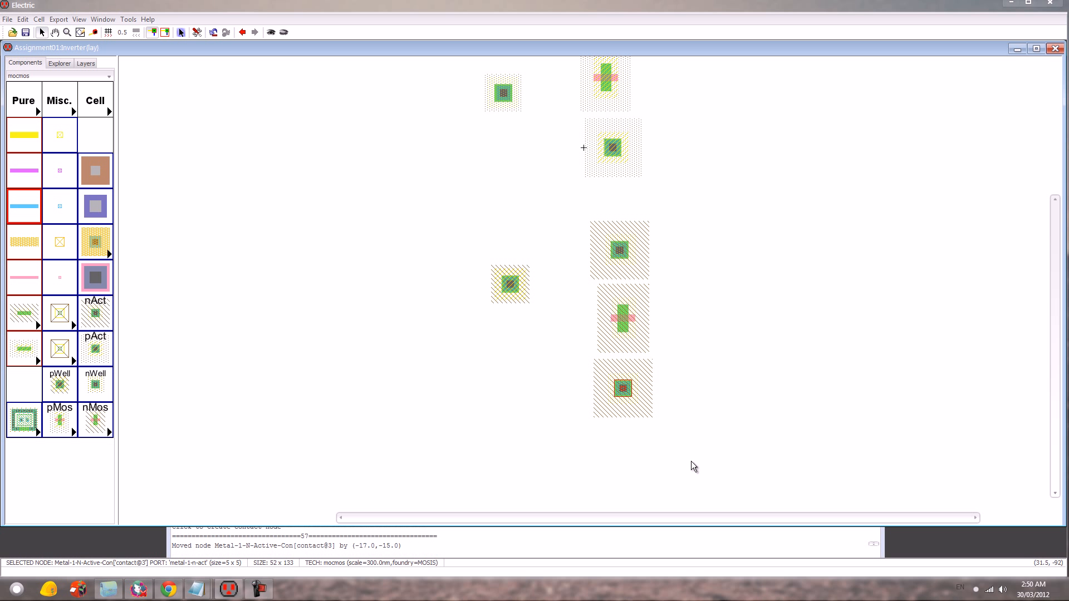
scroll(696, 390, up, 3)
drag(693, 308, 458, 99)
shift+click(511, 418)
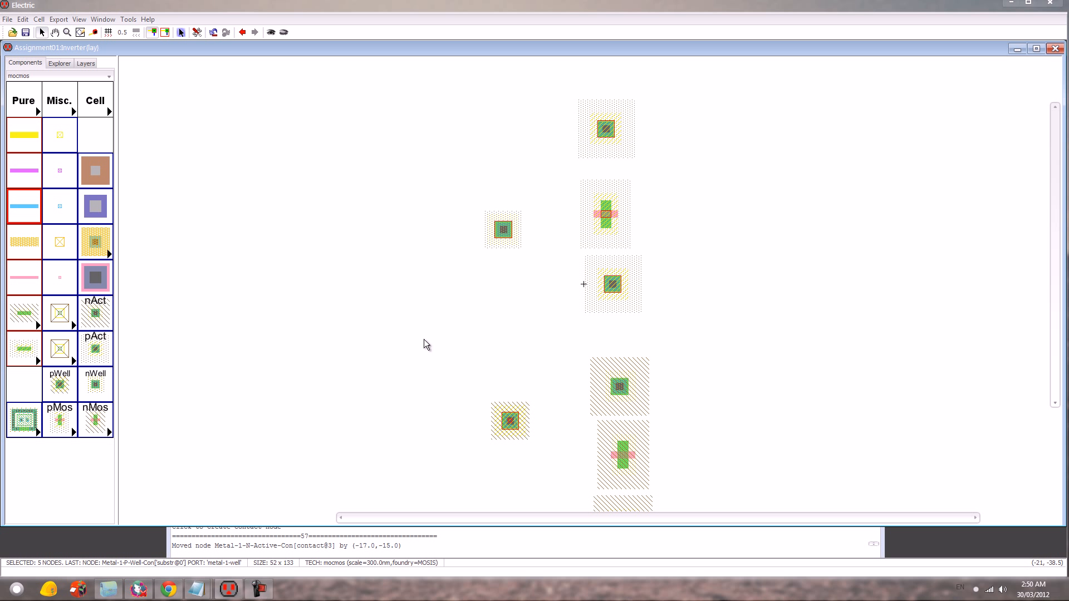
key(ctrl+i)
text(5)
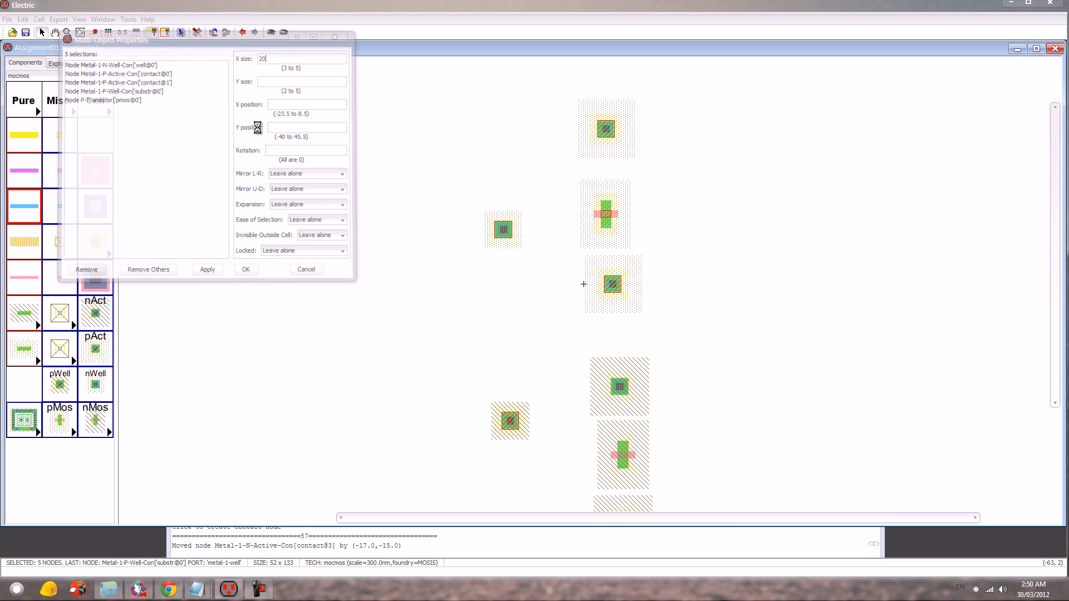
click(246, 270)
- Set the X size of the nMOS transistor and its two nAct contacts to 10
drag(572, 232, 678, 461)
key(ctrl+i)
text(5)
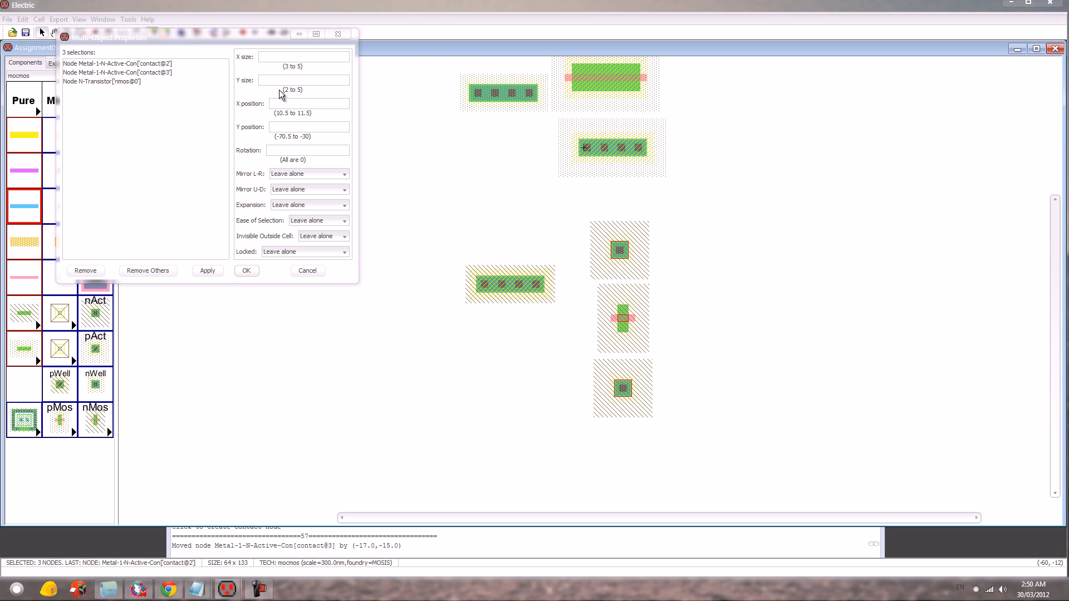
key(Return)
click(791, 249)
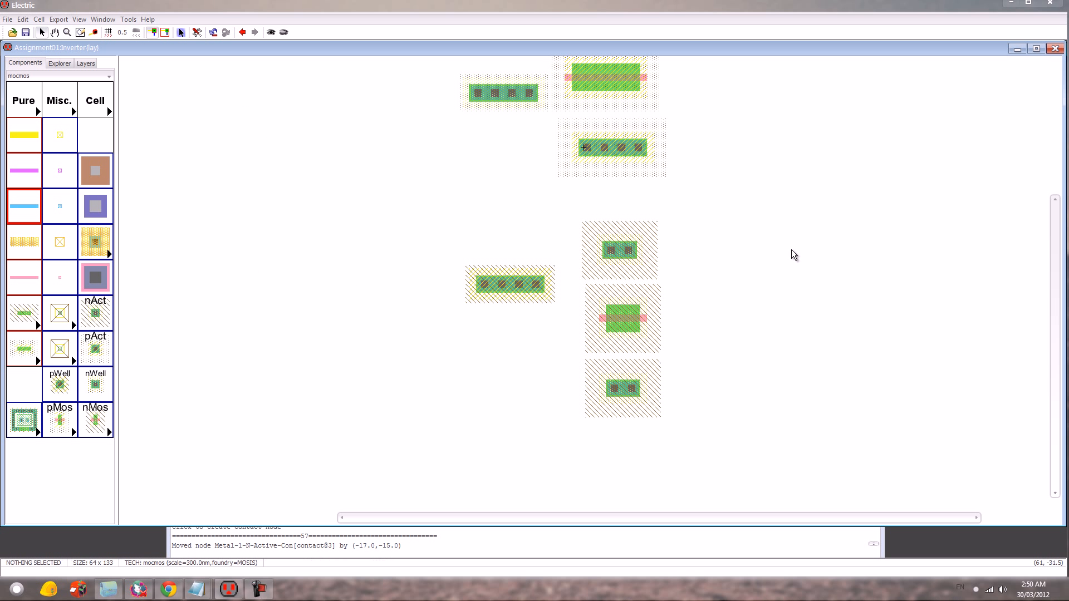
- Move the upper pAct contact down to sit just above the pMOS transistor
scroll(785, 261, up, 5)
click(625, 278)
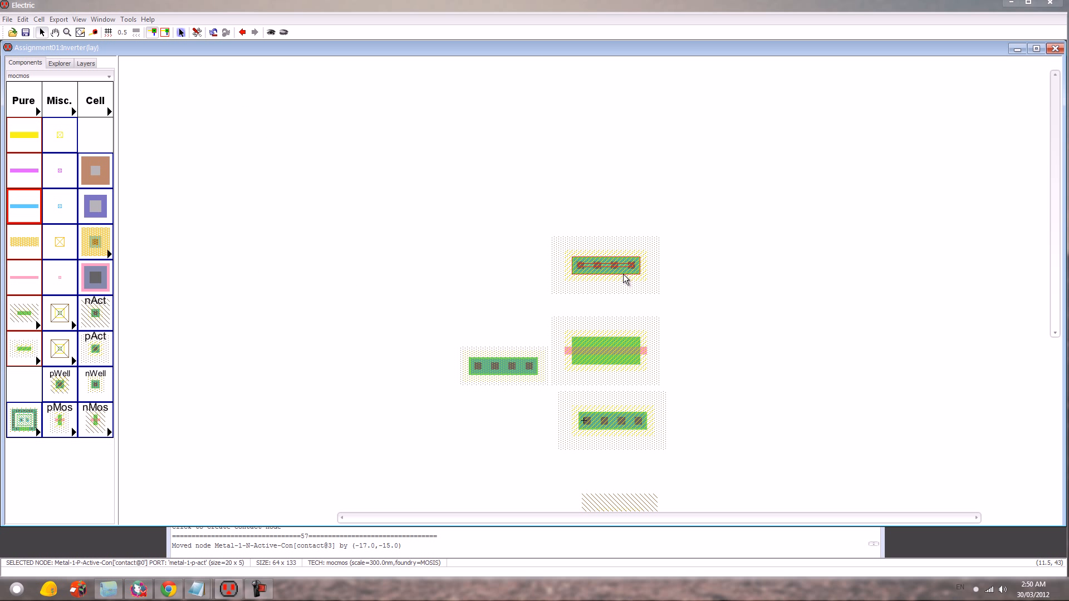
key(Down)
key(Down)
key(Down)
key(Down)
drag(625, 281, 621, 330)
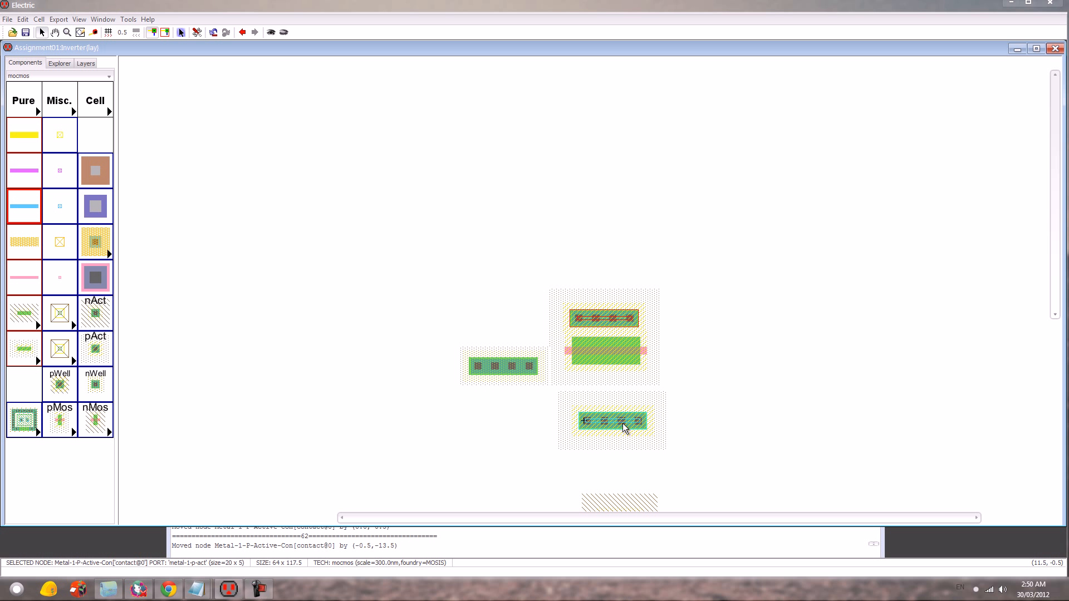
- Move the lower pAct contact up just beneath the pMOS transistor and rotate the three-node group 90 degrees
drag(625, 423, 620, 387)
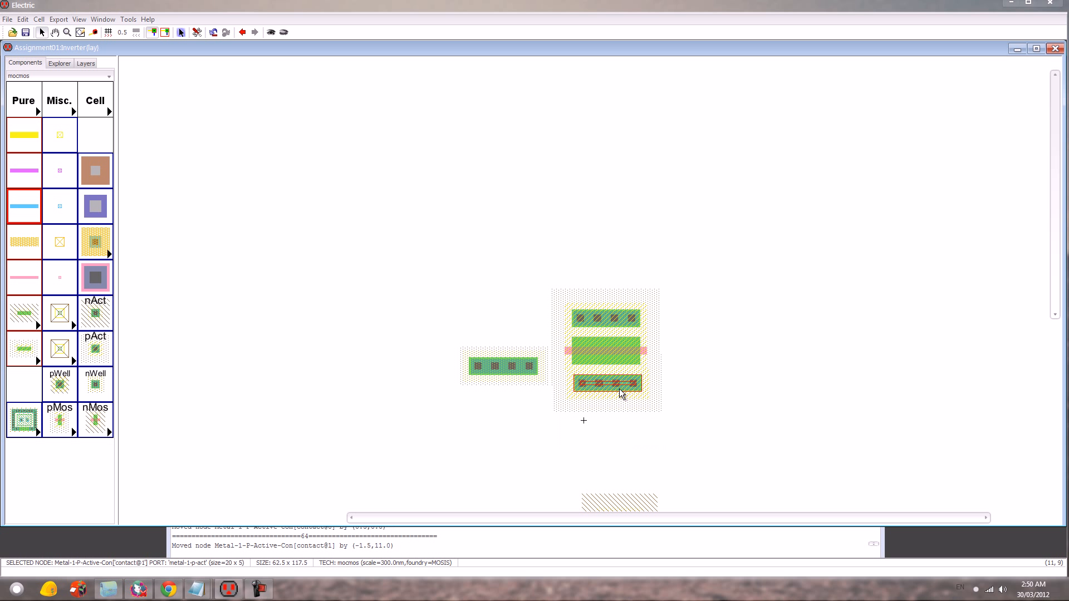
key(Left)
drag(703, 445, 583, 261)
key(ctrl+j)
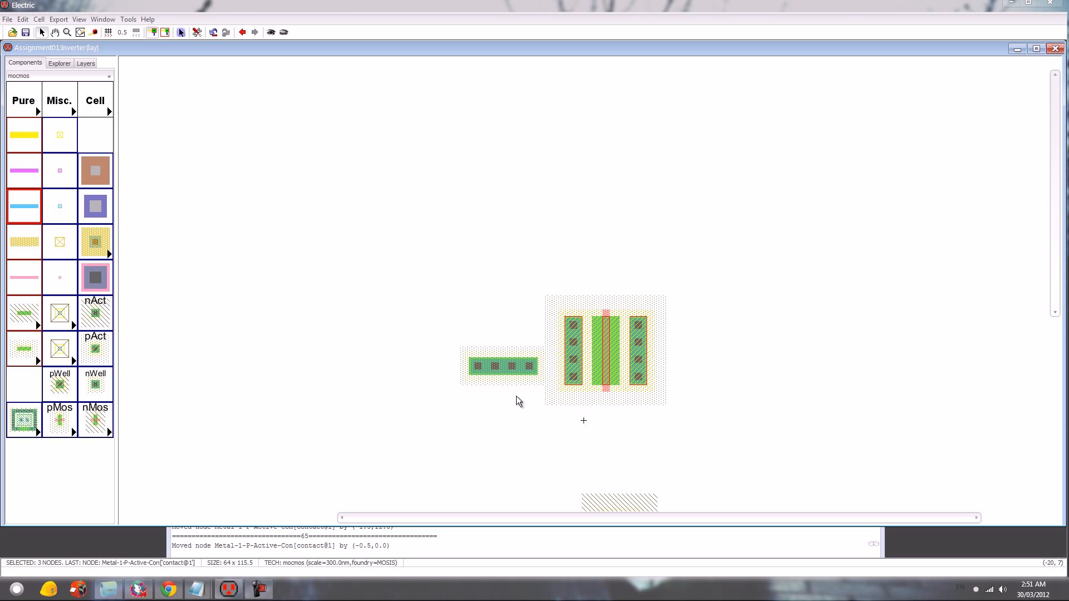
- Move the nWell contact above the pMOS group so it is centred and its well meets the group's well
drag(508, 369, 611, 287)
key(Up)
key(Up)
key(Up)
key(Up)
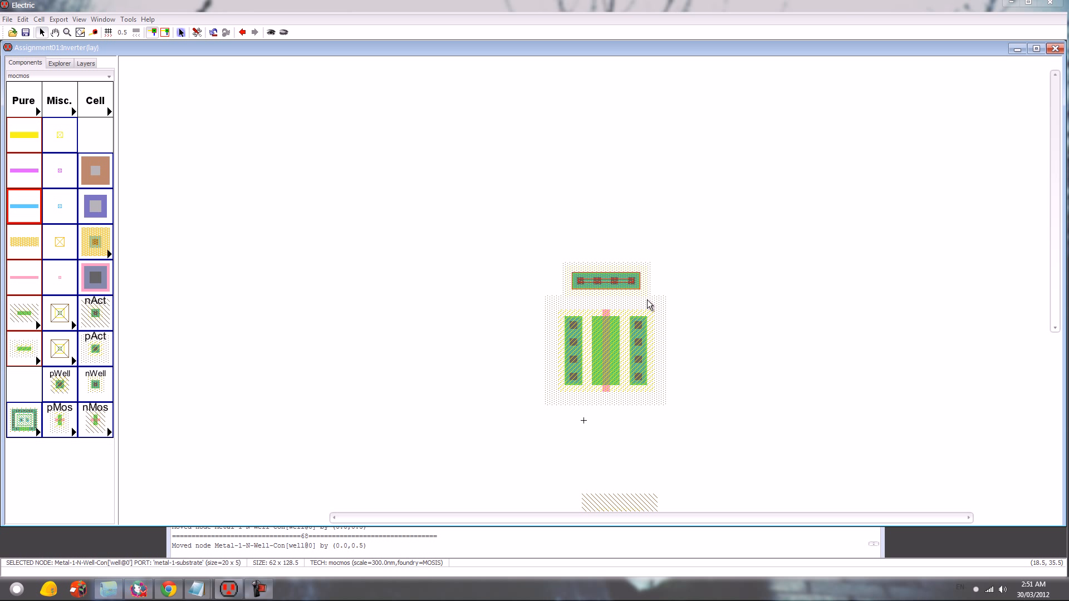
key(Up)
key(Down)
key(Left)
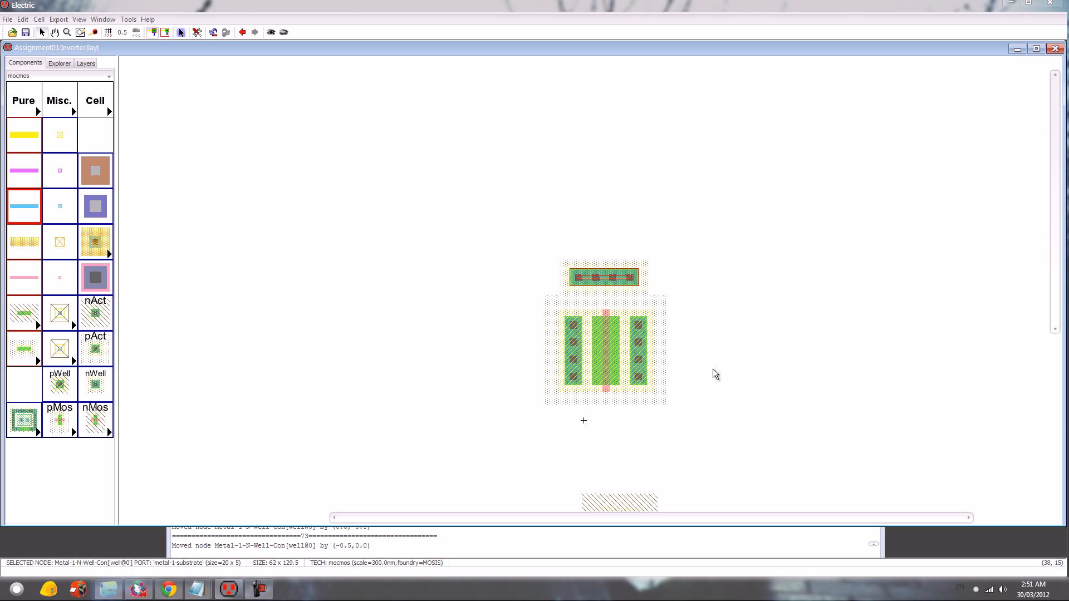
click(703, 387)
- Move both nAct contacts close above and below the nMOS transistor in line with it, and rotate the group 90 degrees
scroll(691, 430, down, 5)
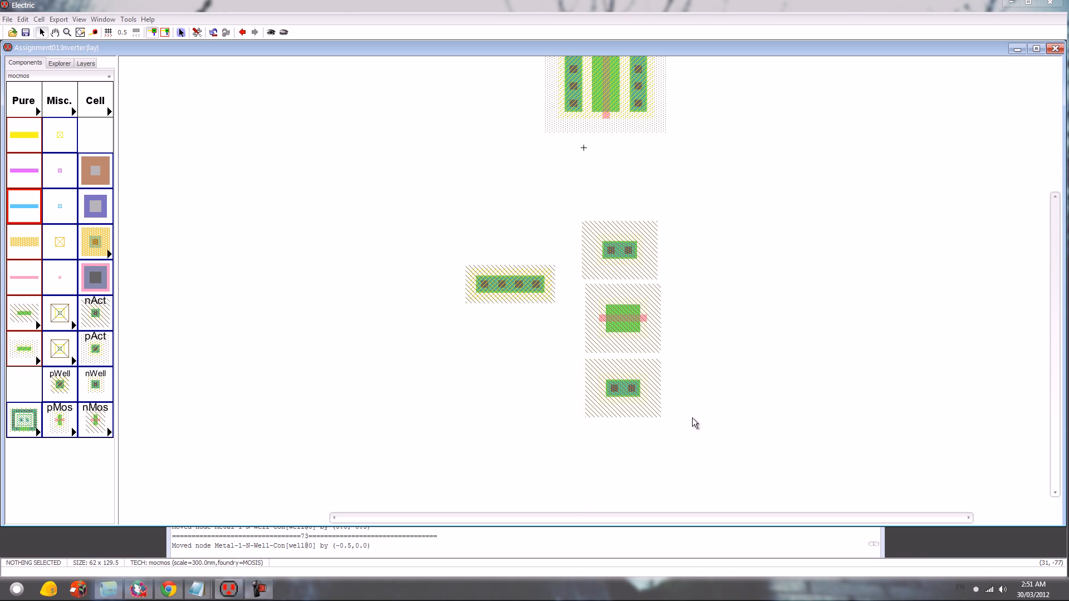
drag(623, 262, 633, 294)
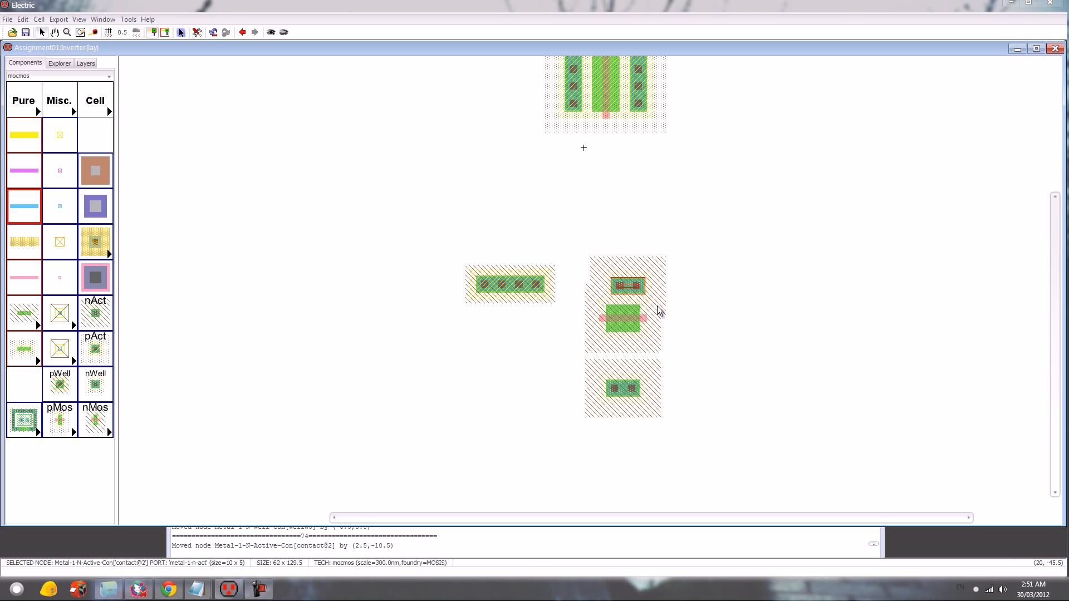
drag(622, 392, 622, 354)
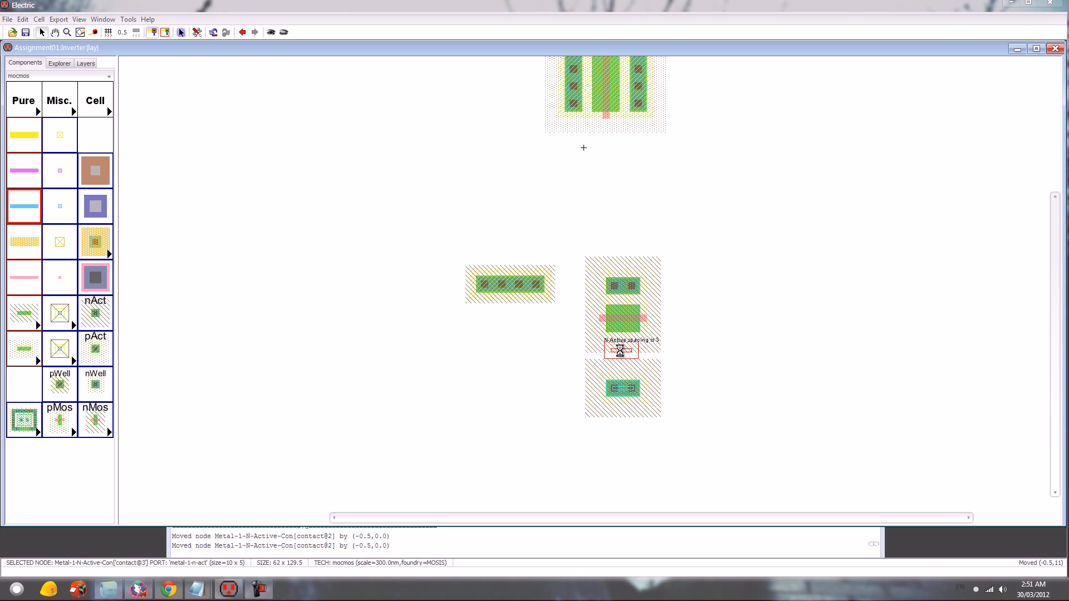
key(Right)
key(Right)
key(Left)
drag(703, 431, 600, 229)
key(ctrl+j)
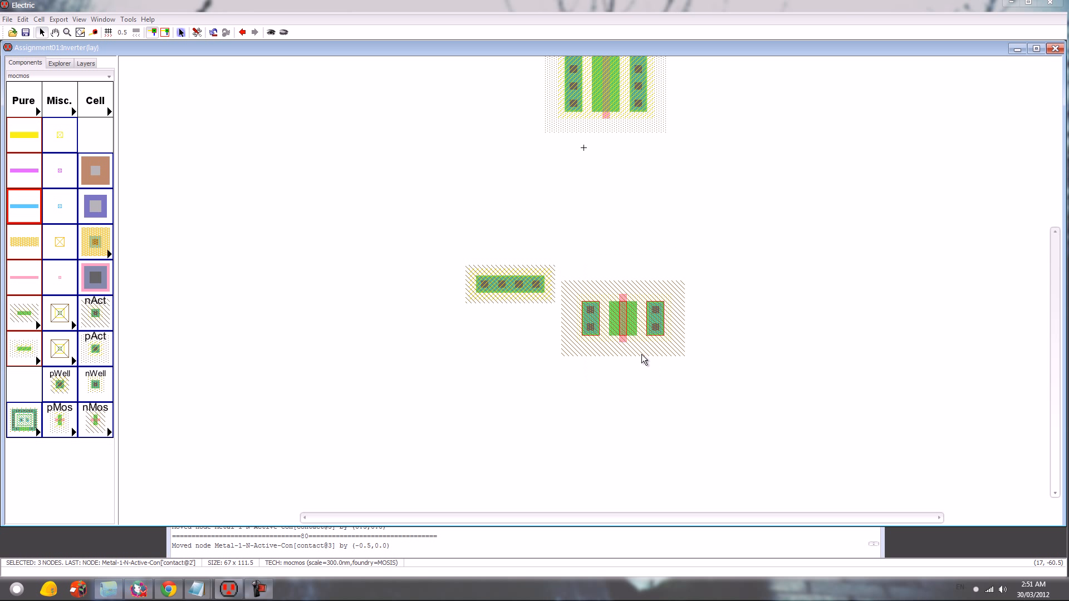
- Move the rotated nMOS group directly beneath the pMOS group with the two gates in line
drag(624, 322, 608, 150)
key(Left)
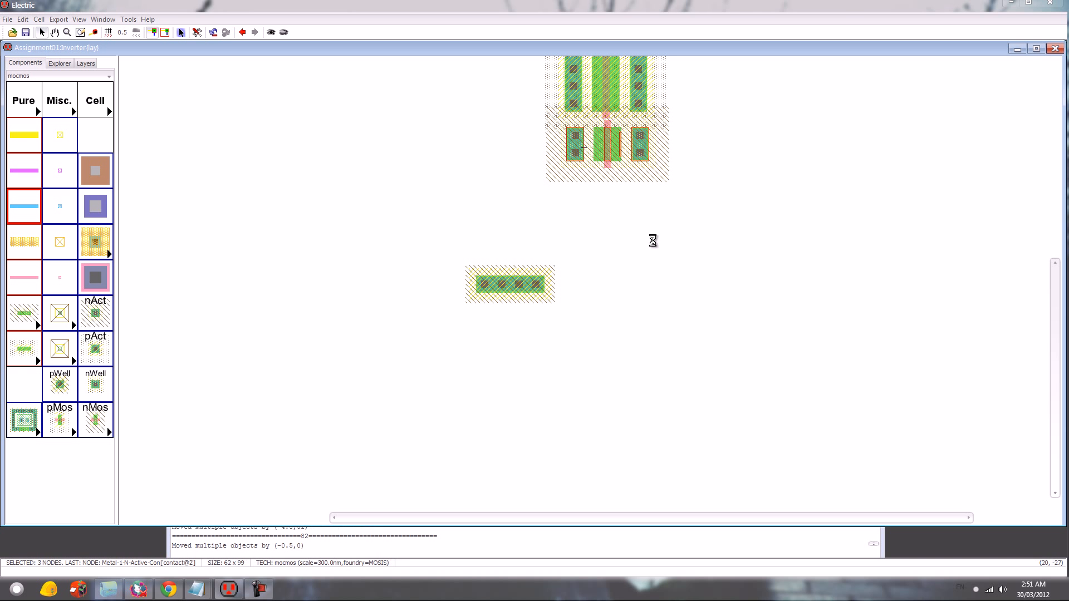
ctrl+scroll(573, 301, up, 1)
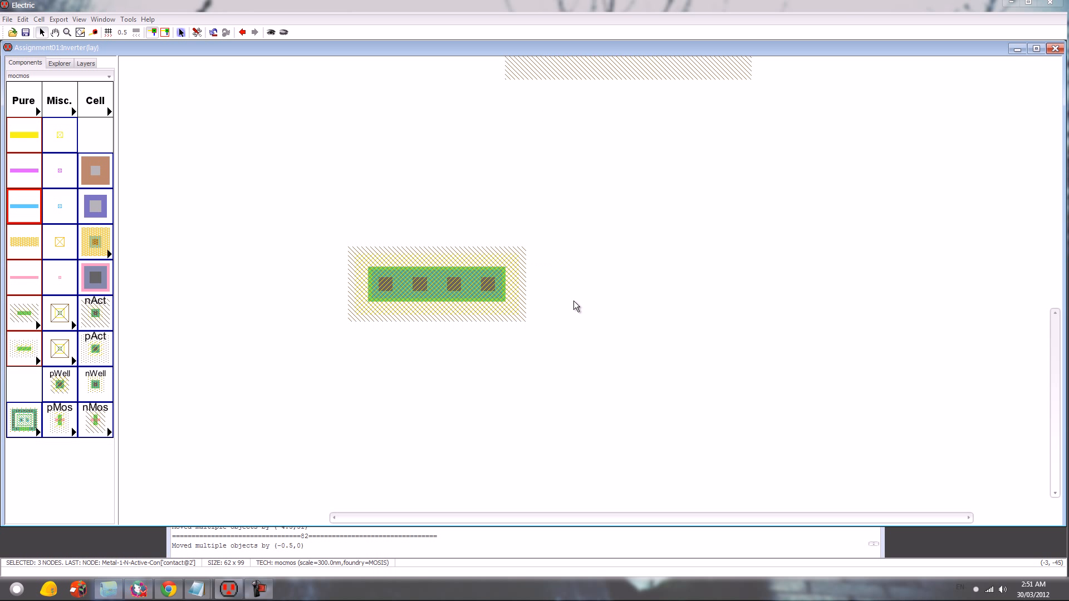
scroll(709, 278, up, 3)
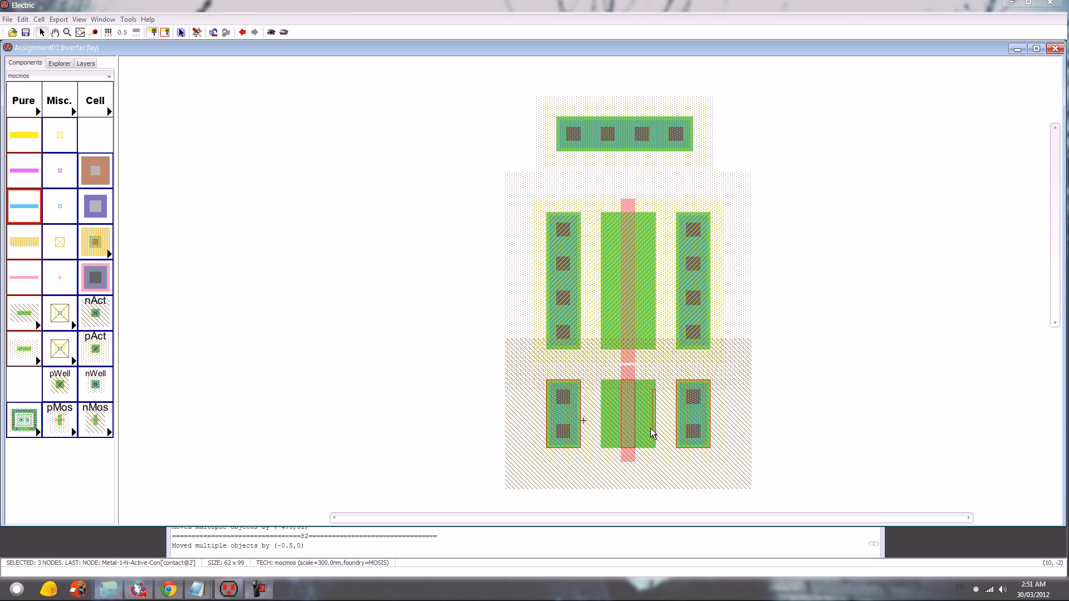
- Nudge the nMOS group down until the upper edge of its well meets the lower edge of the pMOS group's well
key(Up)
key(Down)
scroll(833, 414, down, 3)
key(Down)
key(Down)
key(Down)
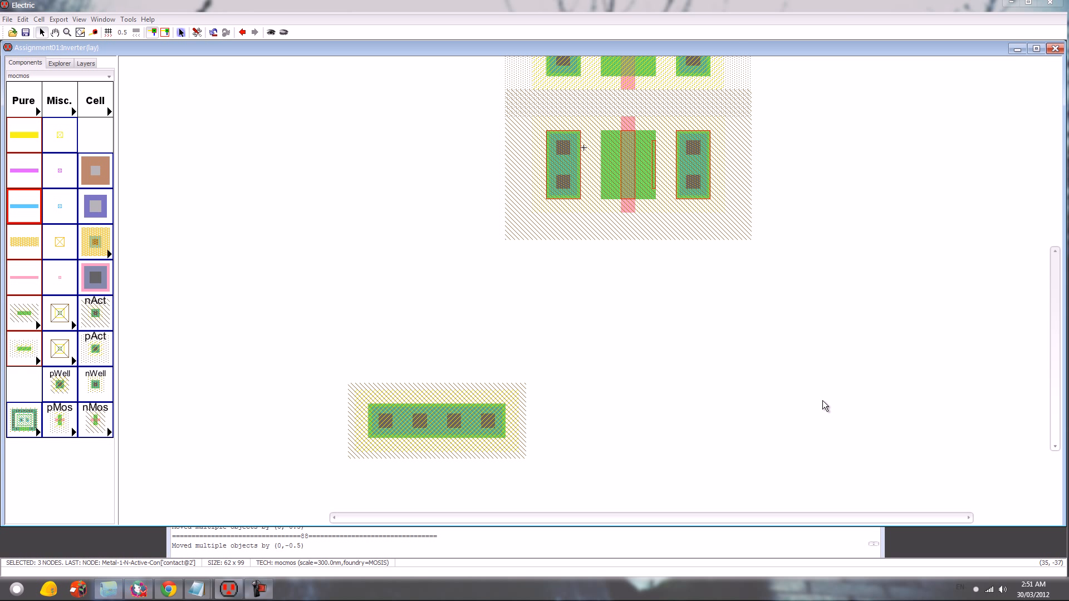
key(Down)
key(Down)
key(Down)
key(Down)
key(Down)
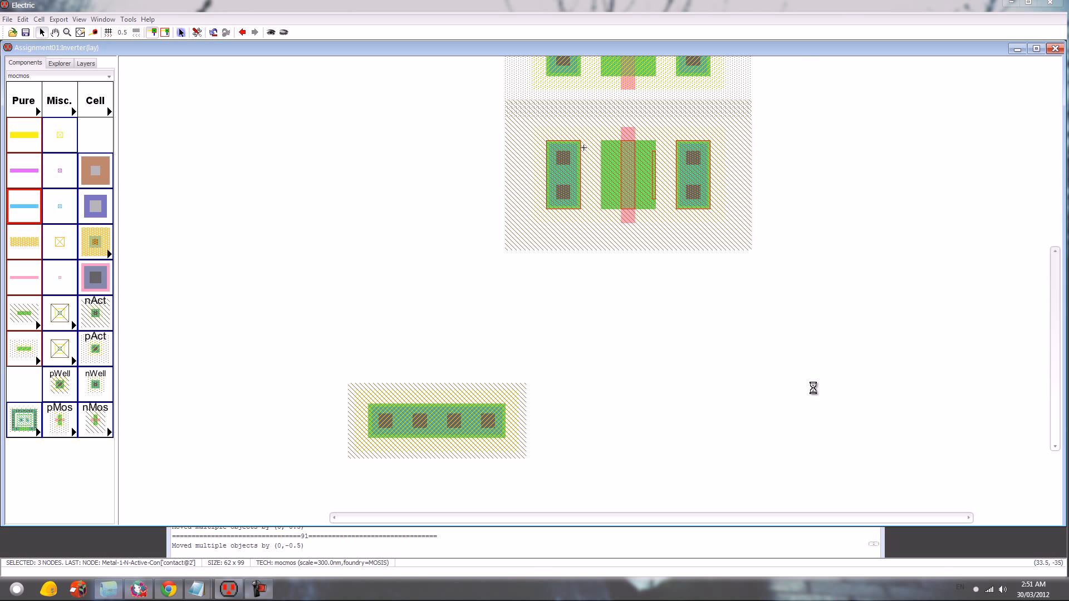
key(Up)
key(Up)
key(Up)
key(Up)
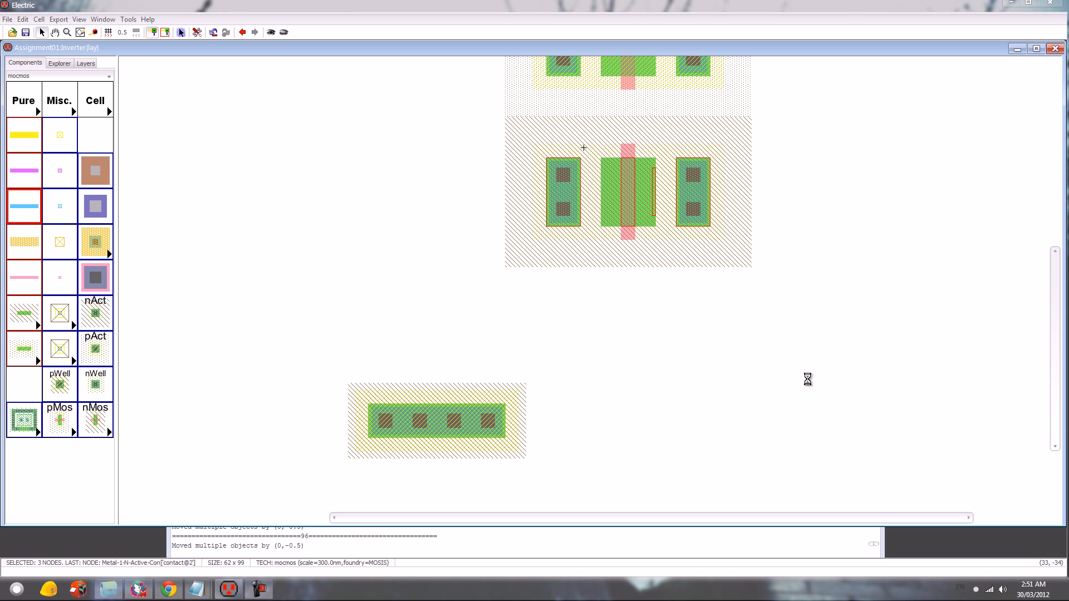
- Move the pWell contact beneath the nMOS group so it is centred and its well meets the group's well
drag(428, 411, 624, 322)
key(Down)
key(Up)
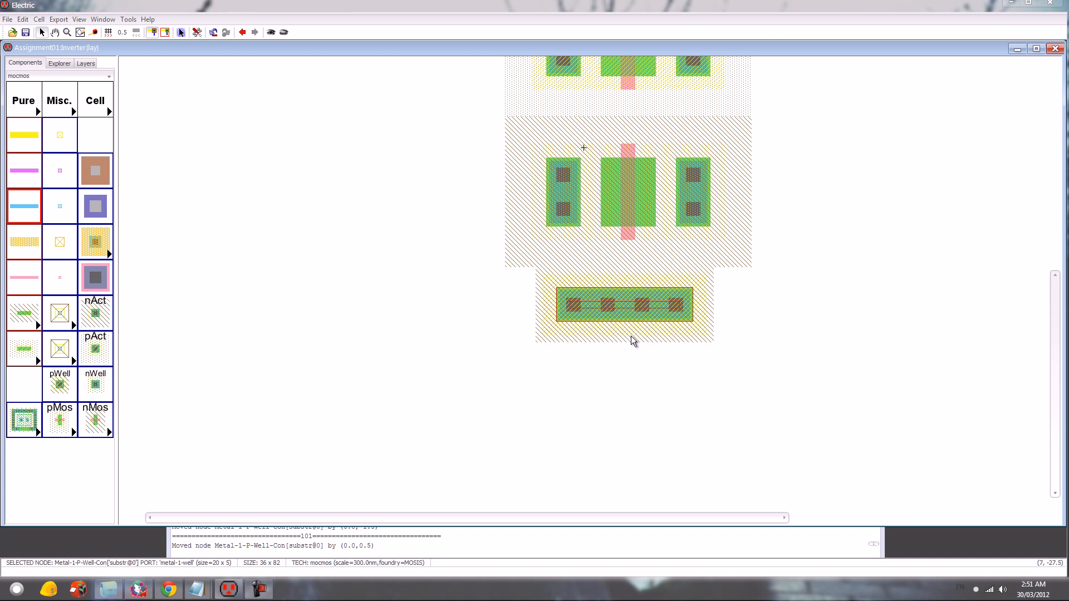
key(Right)
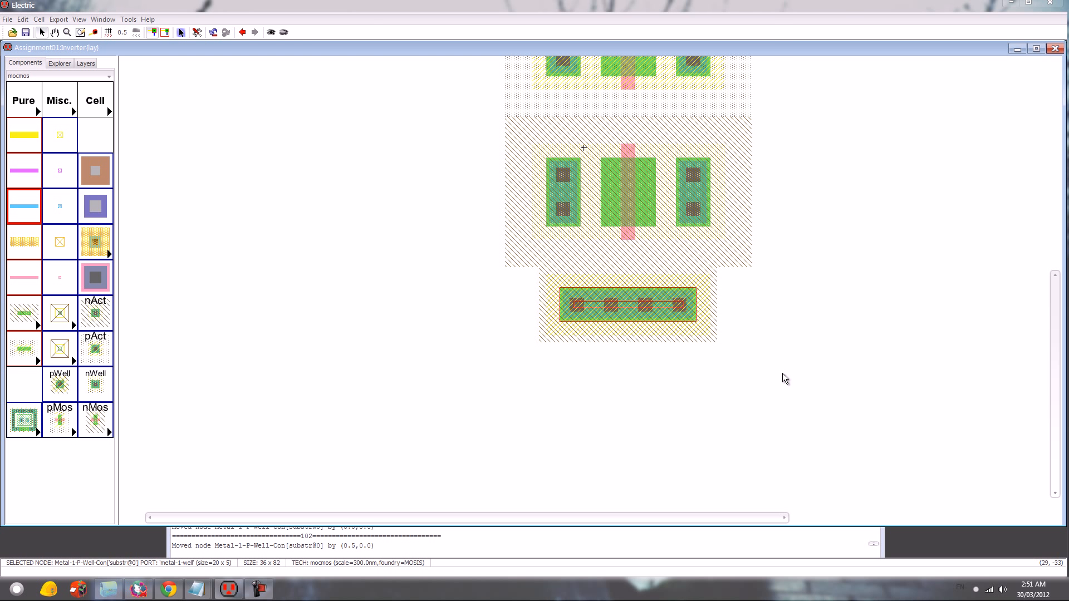
click(769, 359)
- Wire the pMOS transistor to both pAct contacts with P-Active arcs, and the nWell contact to the left pAct contact in Metal-1
scroll(802, 361, up, 2)
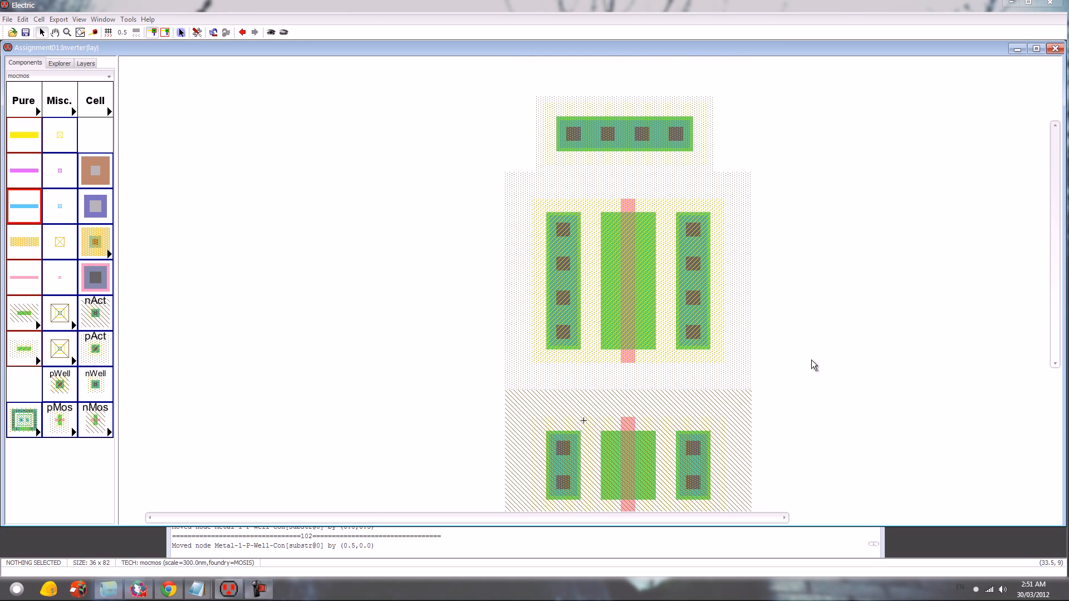
click(569, 276)
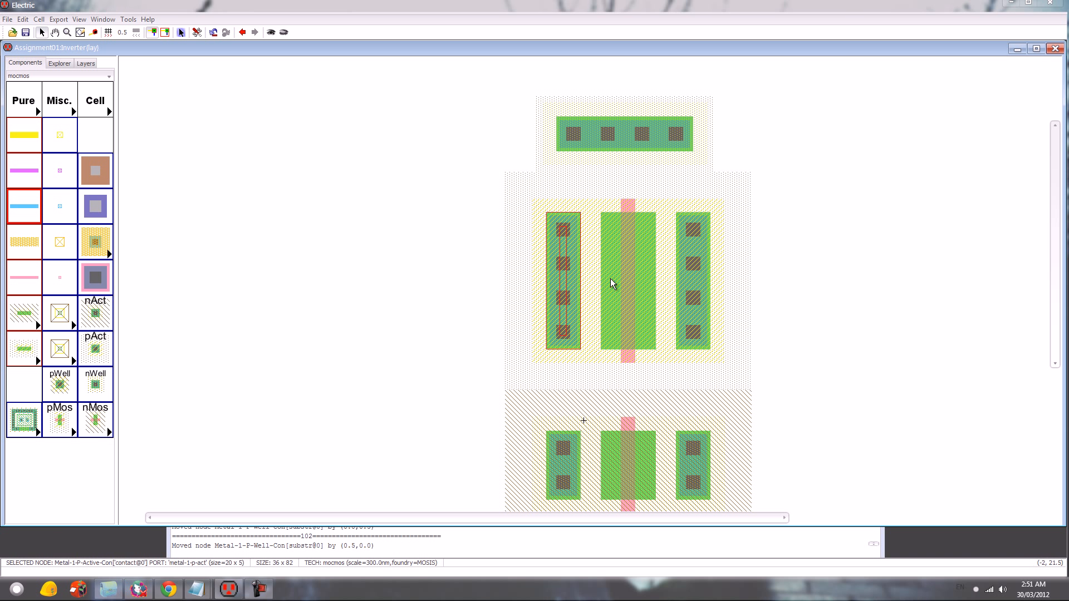
right_drag(622, 282, 621, 280)
click(698, 287)
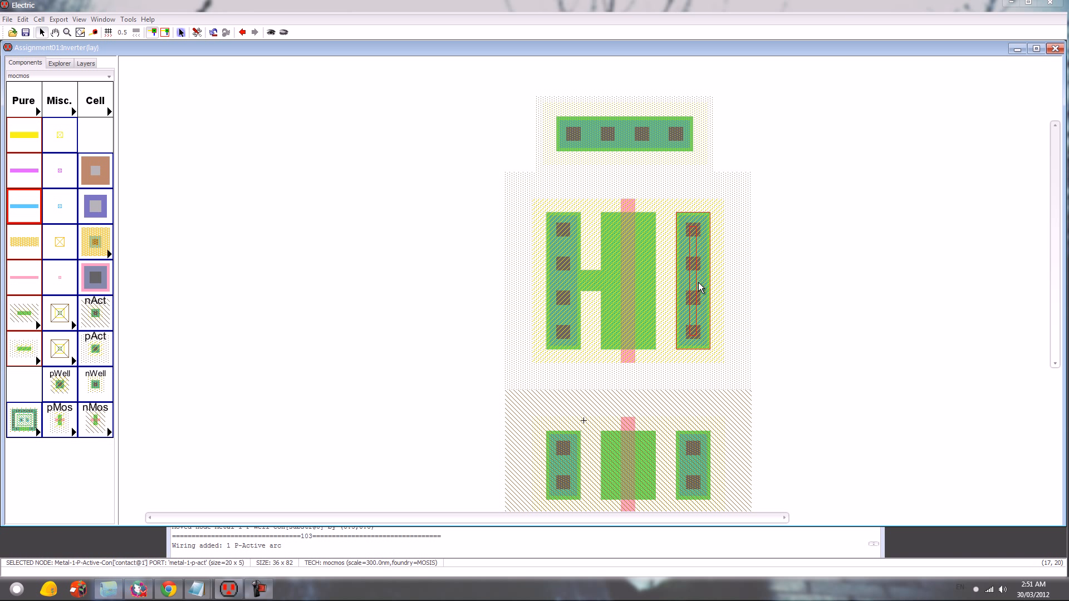
right_click(635, 275)
click(634, 153)
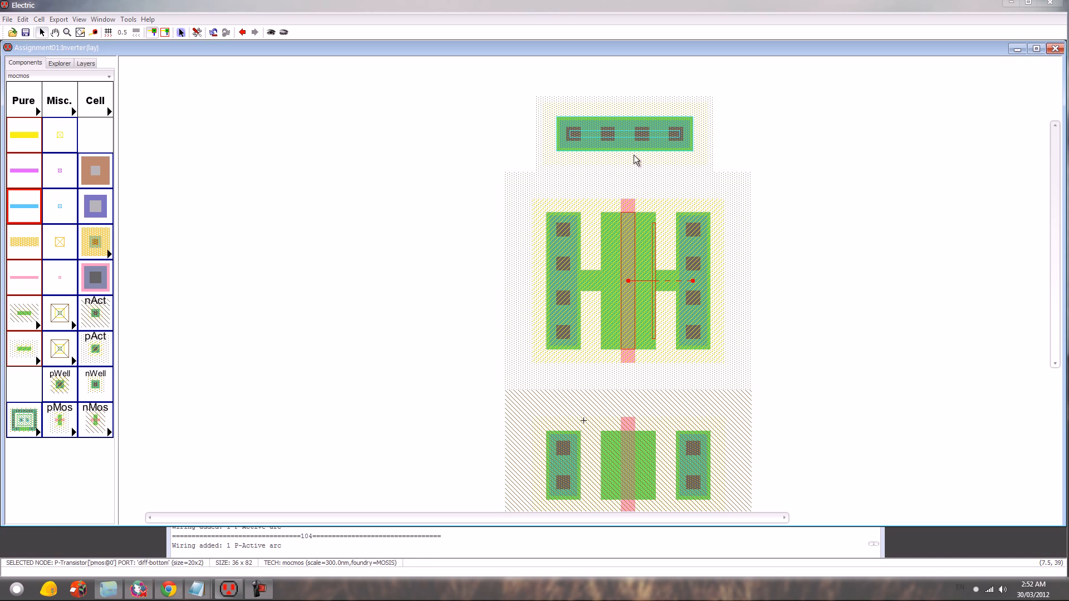
right_click(564, 230)
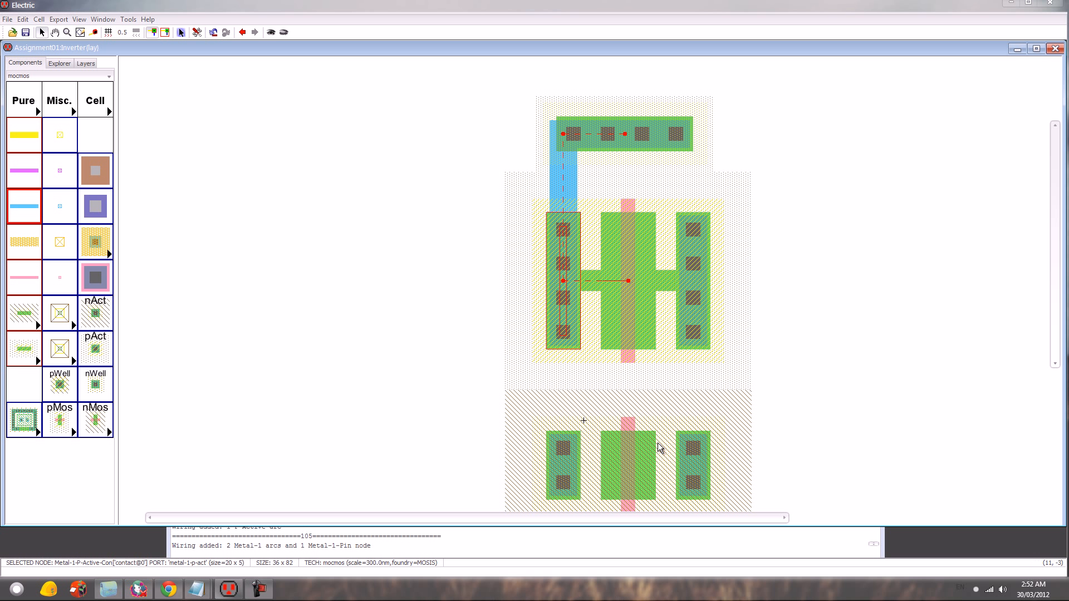
- Join the pMOS and nMOS gates with a Polysilicon-1 arc and the right pAct and nAct contacts with a Metal-1 arc
click(628, 359)
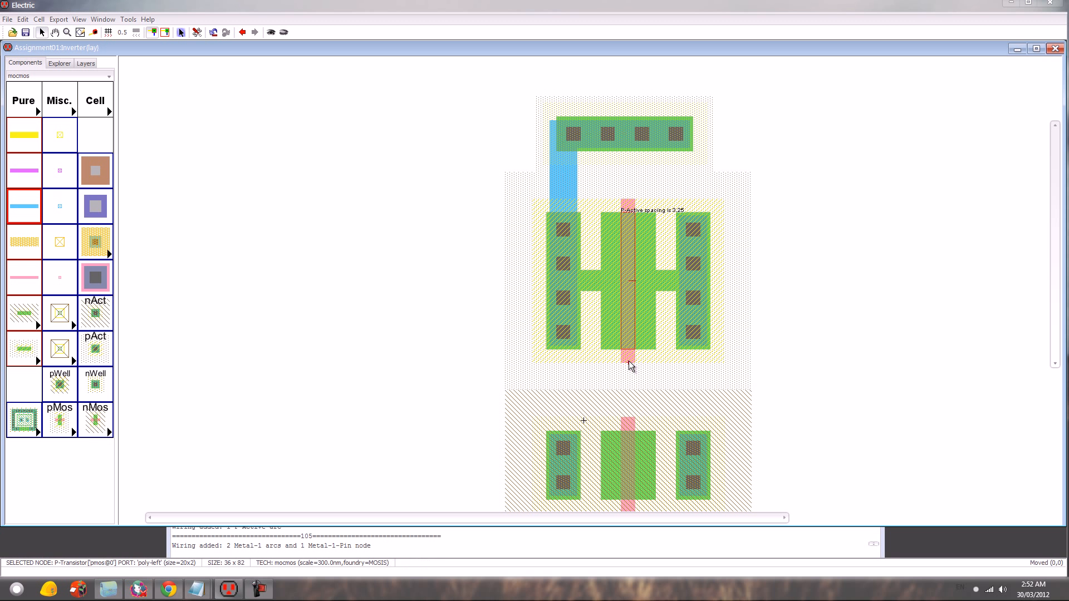
right_click(628, 428)
click(694, 334)
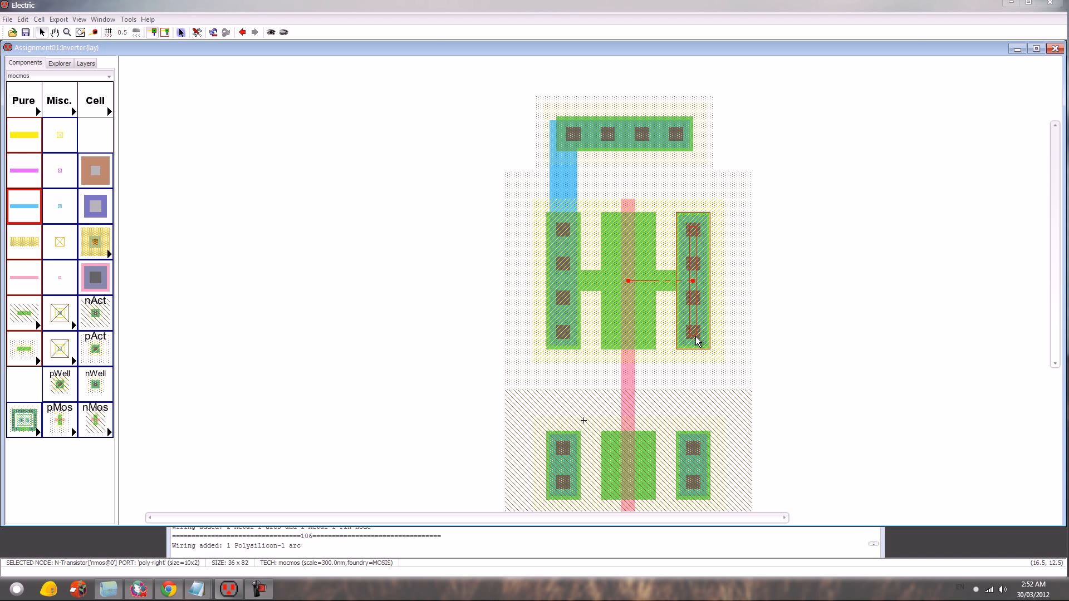
right_click(694, 443)
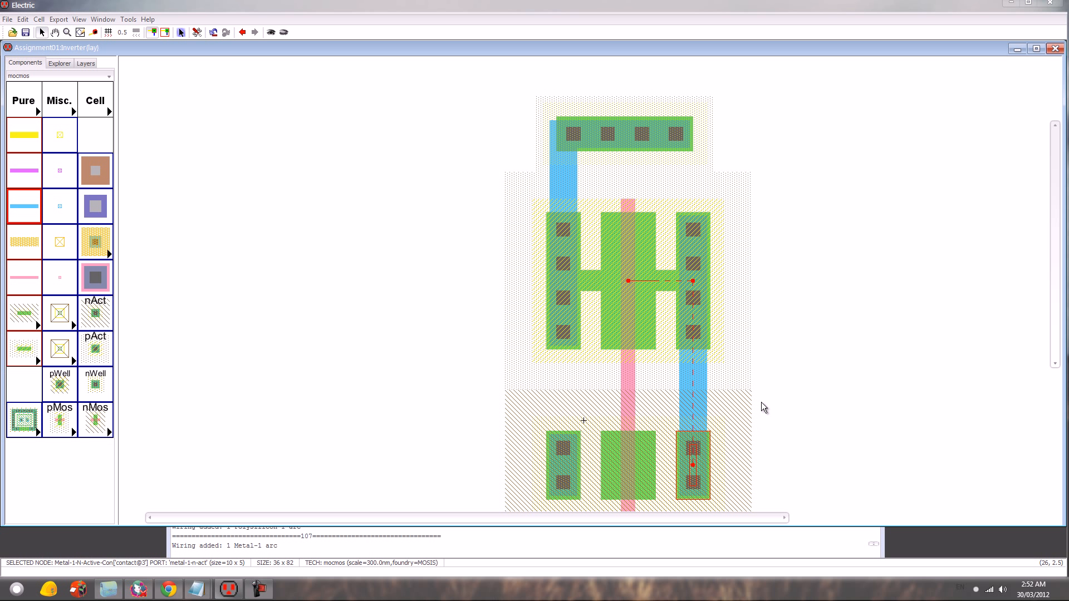
- Wire the left nAct contact to the pWell contact in Metal-1, and the nMOS transistor to both nAct contacts with N-Active arcs
scroll(761, 402, down, 3)
click(563, 329)
right_click(573, 439)
click(562, 329)
right_click(614, 326)
click(691, 329)
right_click(646, 329)
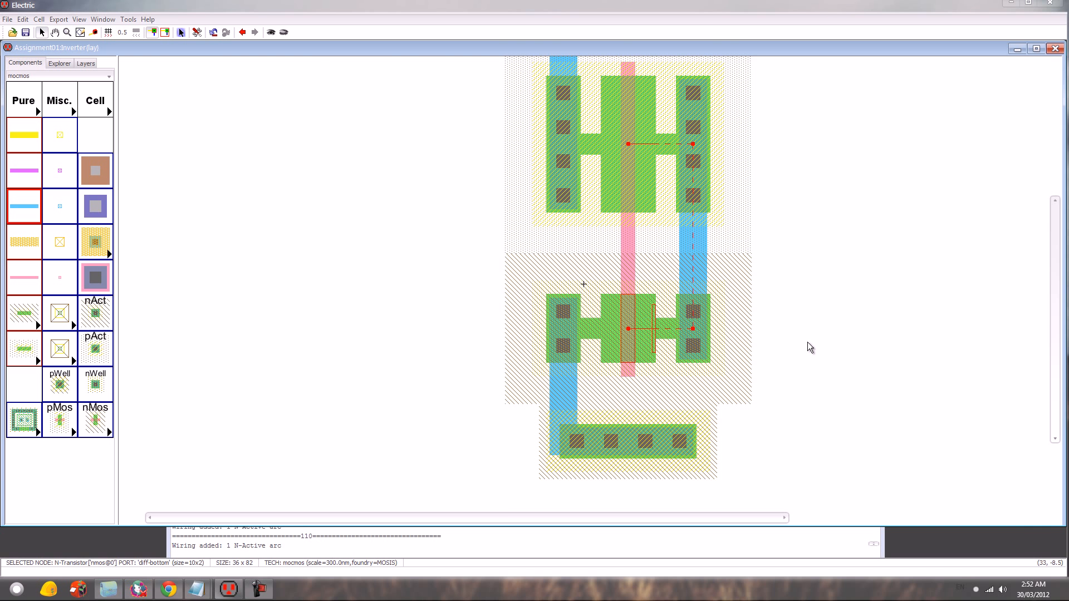
- Place a Metal-1-Polysilicon-1 contact left of the gate line between the transistors and wire it to the gate in Polysilicon-1
scroll(811, 341, up, 3)
click(96, 278)
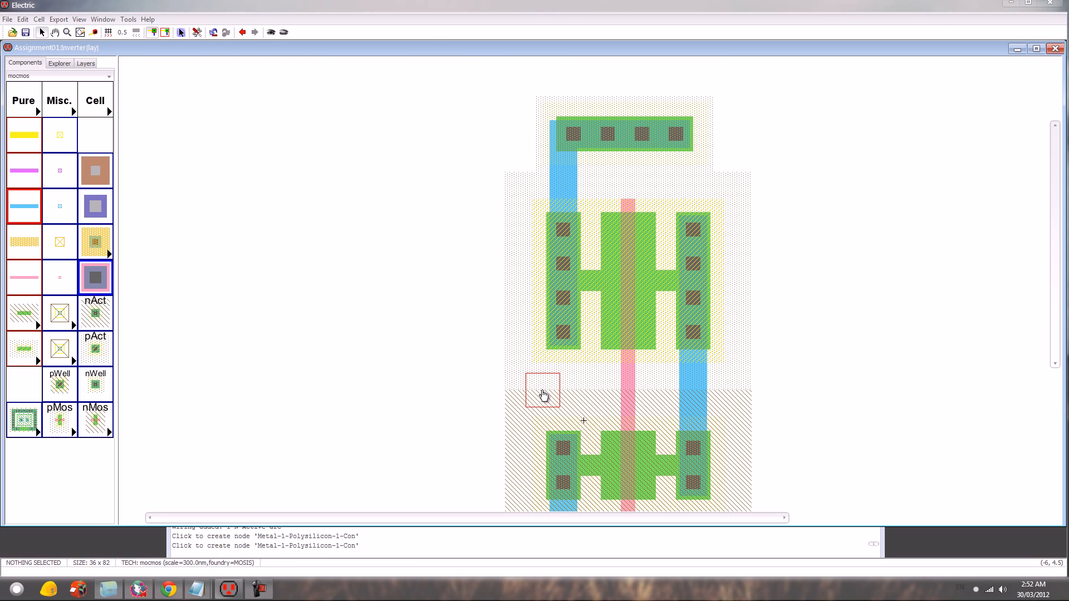
click(543, 395)
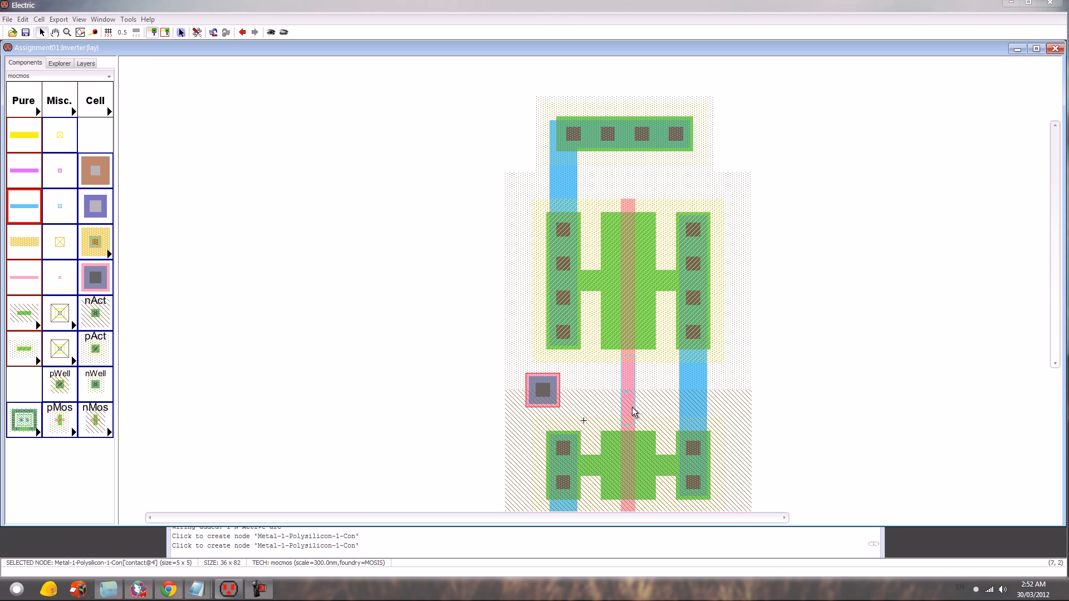
right_click(628, 388)
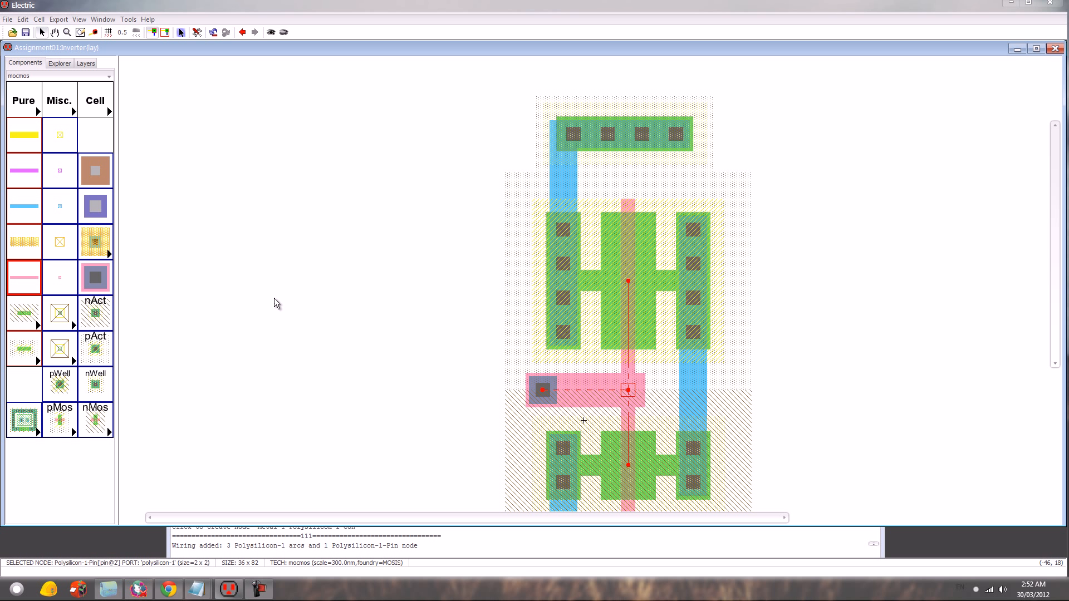
- Place a Metal-1 pin right of the vertical Metal-1 output line, between the transistors, and wire it to that line in Metal-1
click(61, 206)
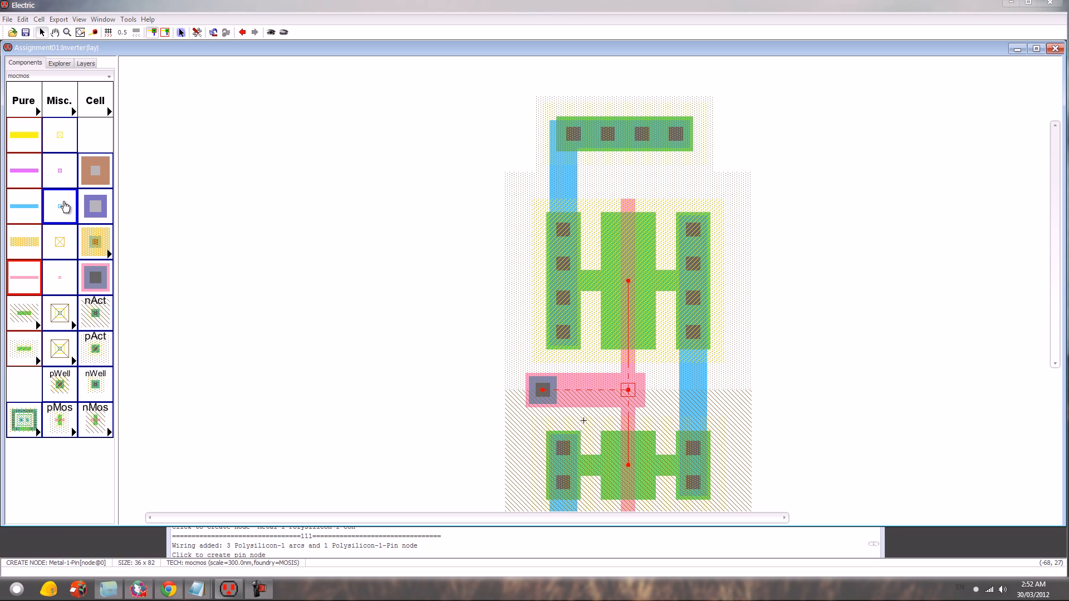
click(741, 388)
right_click(693, 388)
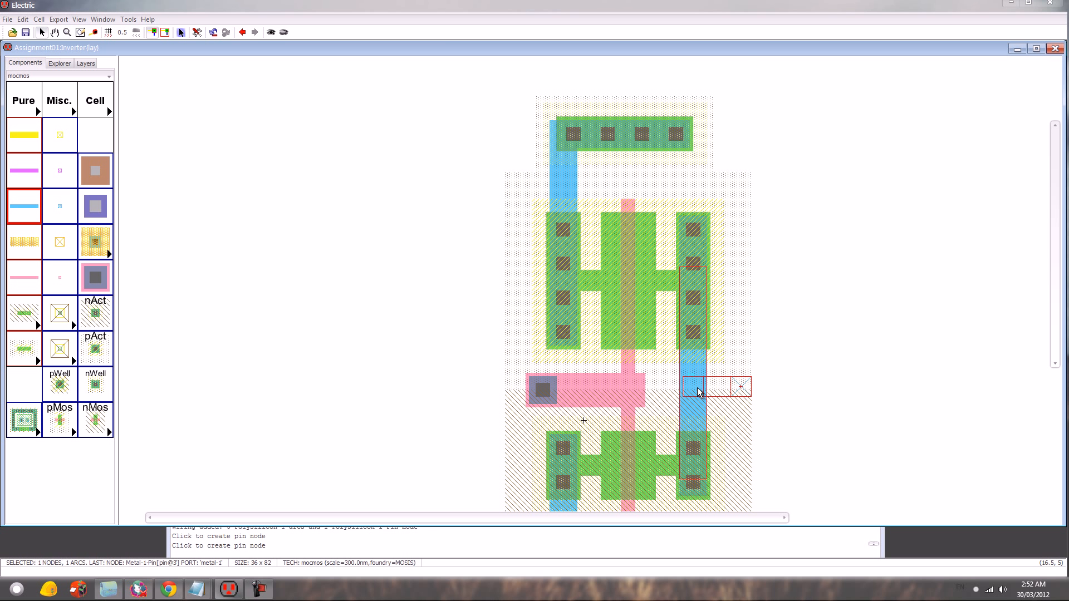
- Set the width of the Polysilicon-1 arc between the Metal-1-Polysilicon-1 contact and the gate line to 2
click(568, 392)
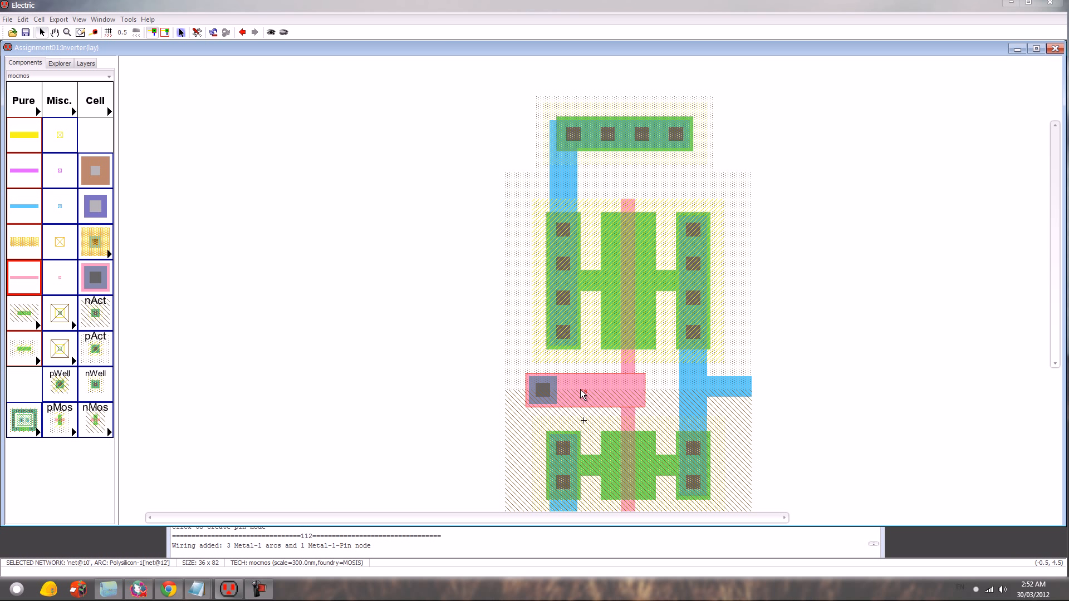
double_click(616, 386)
key(Tab)
text(2)
key(Return)
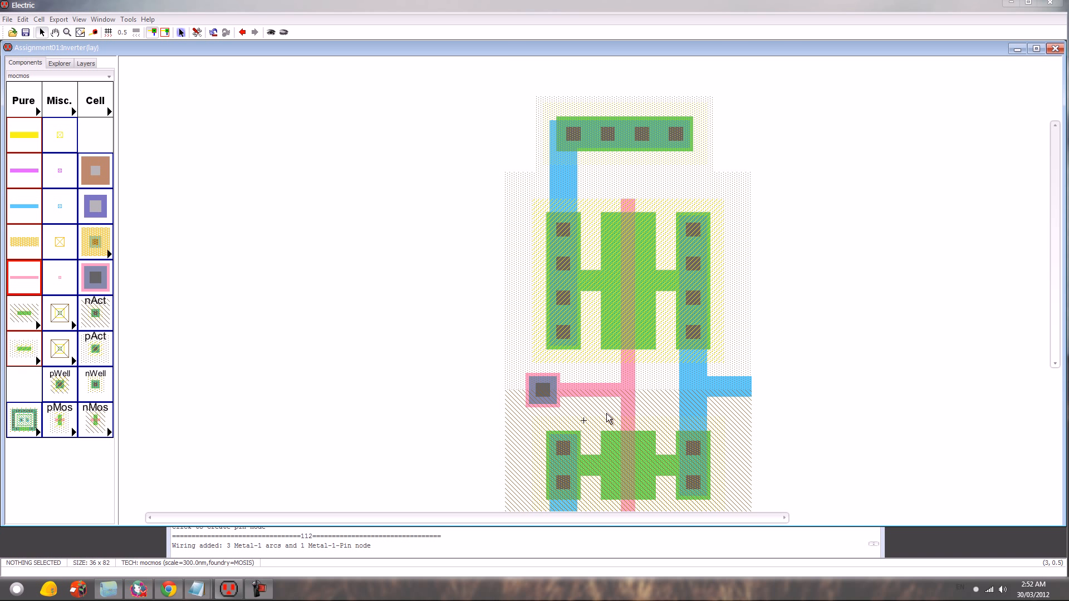
- Create an export named gnd on the pWell contact below the nMOS transistor
scroll(690, 424, down, 3)
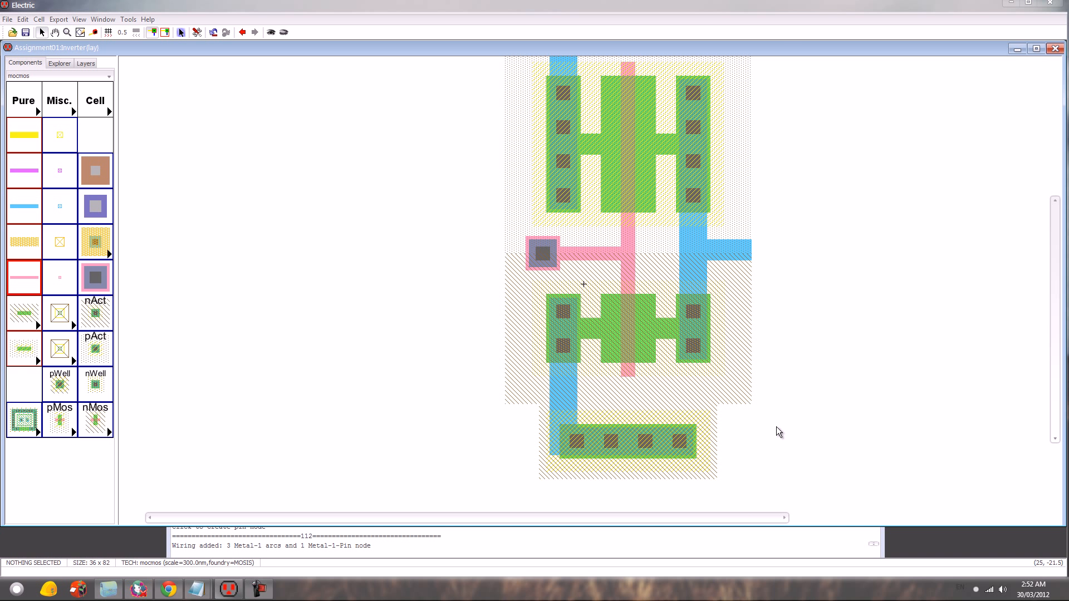
click(661, 444)
key(ctrl+e)
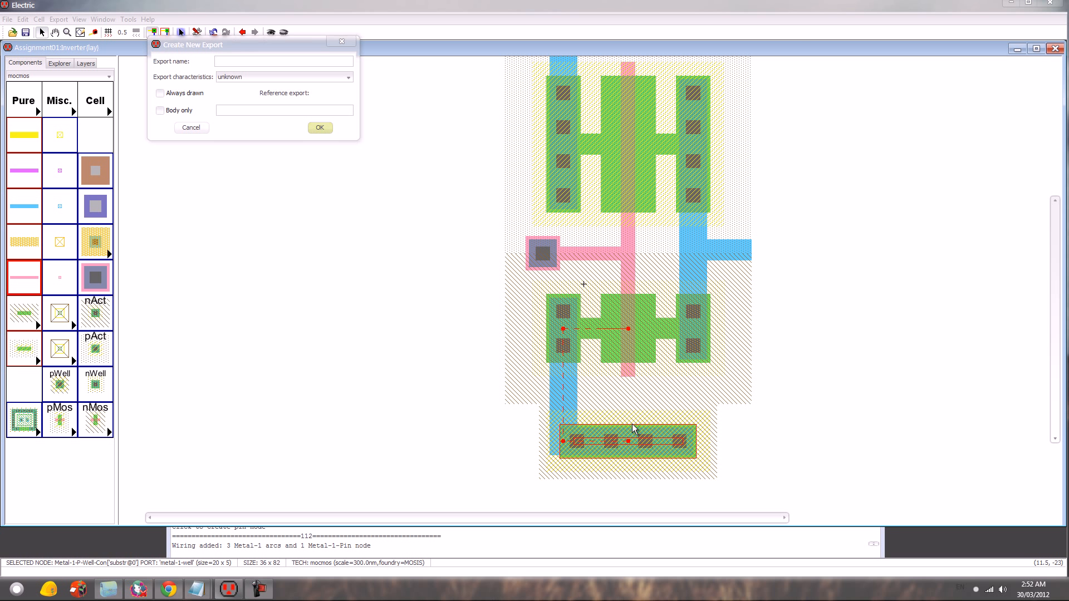
text(gnd)
key(Return)
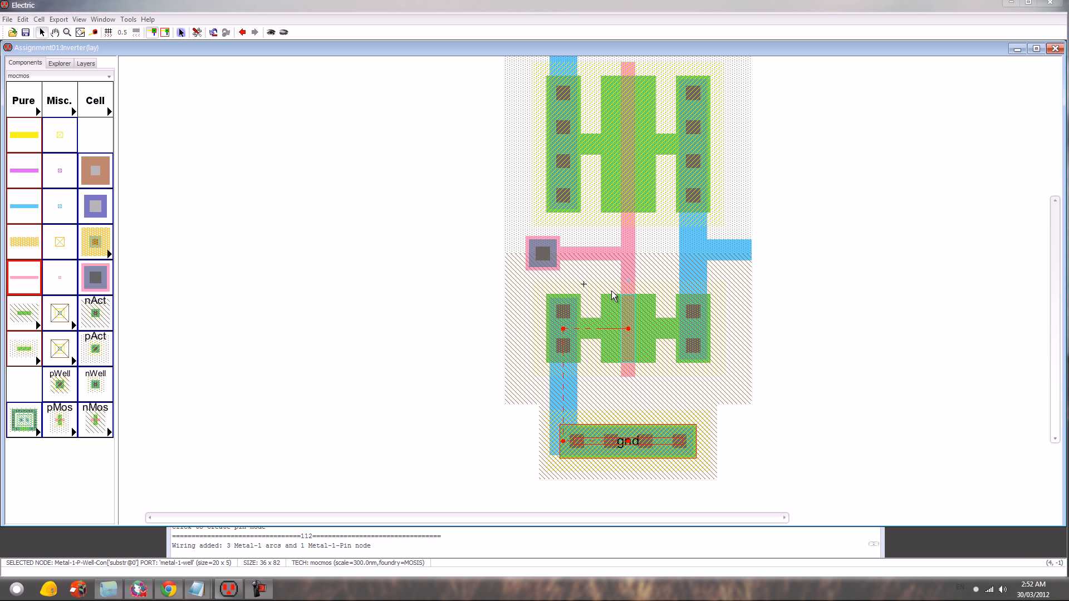
- Create an export named in on the Metal-1-Polysilicon-1 contact beside the gate line
click(543, 255)
click(424, 270)
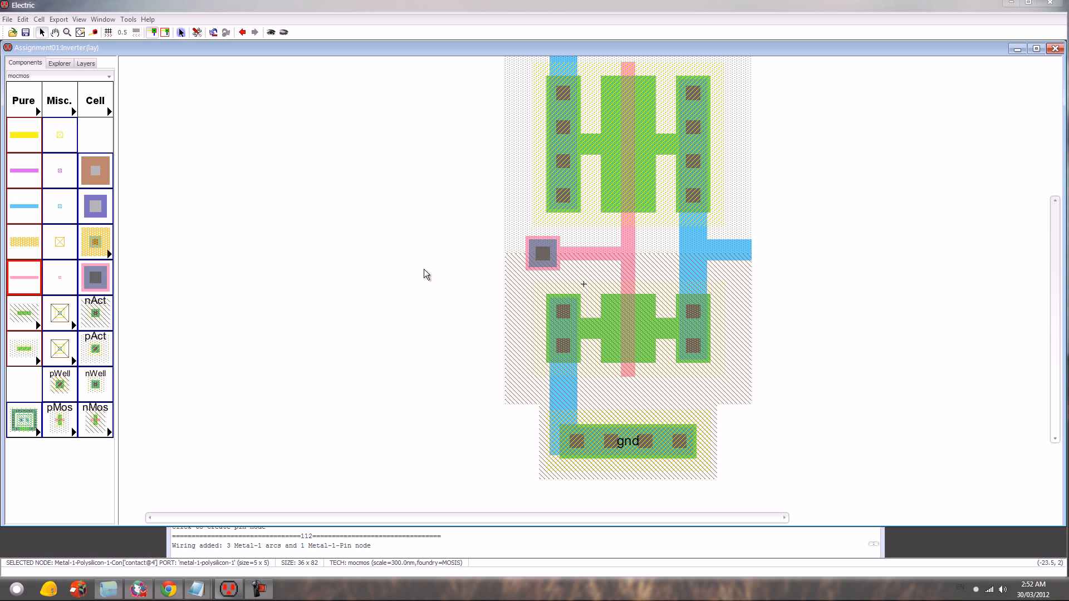
click(484, 270)
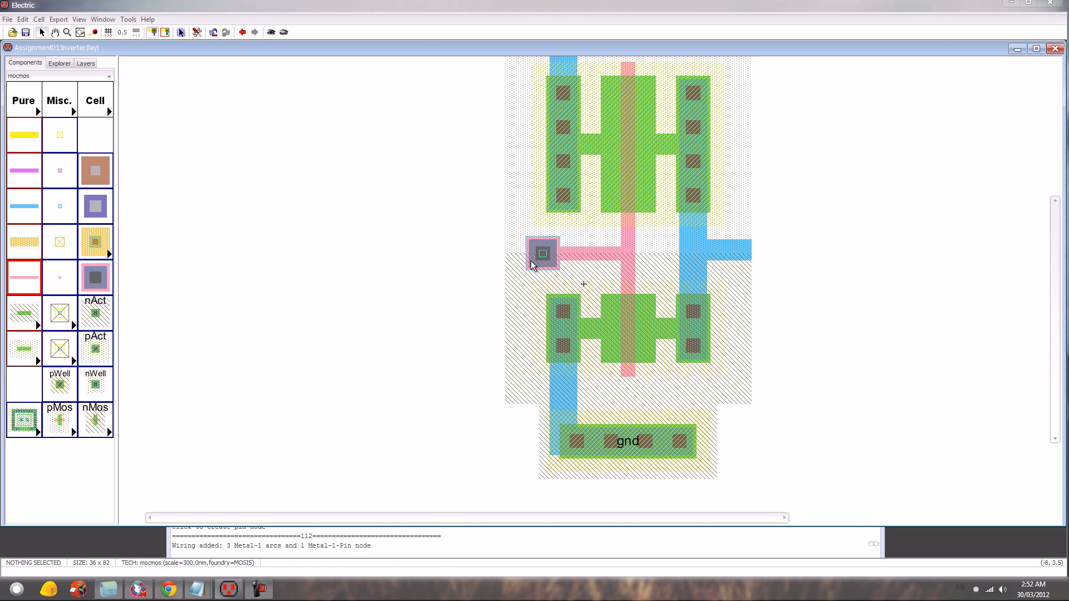
click(541, 262)
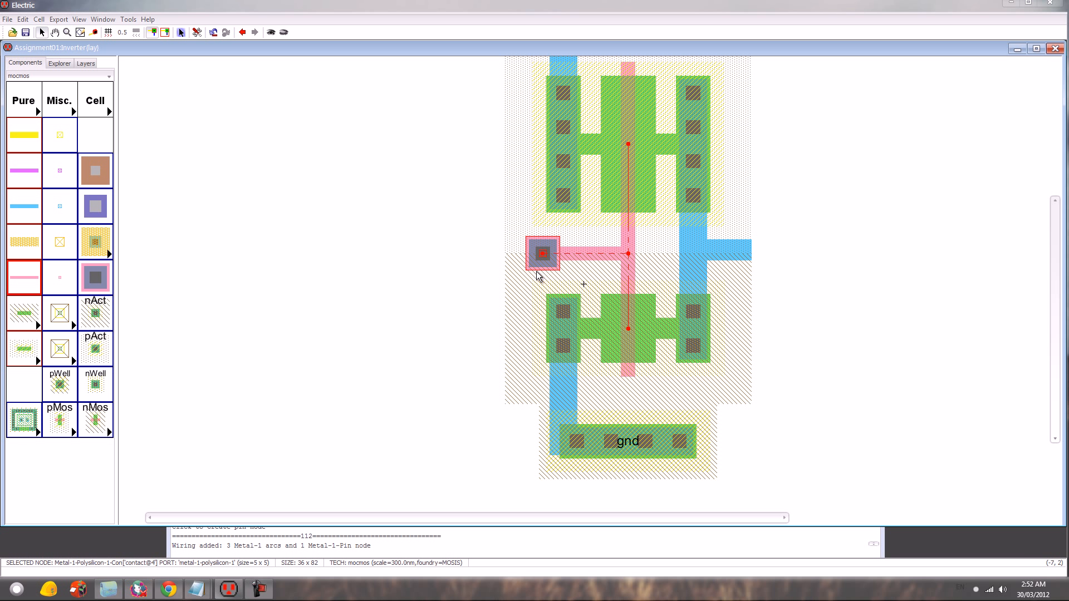
key(ctrl+e)
text(in)
key(Return)
click(924, 342)
- Create an export named out on the Metal-1 pin at the end of the output branch
click(750, 256)
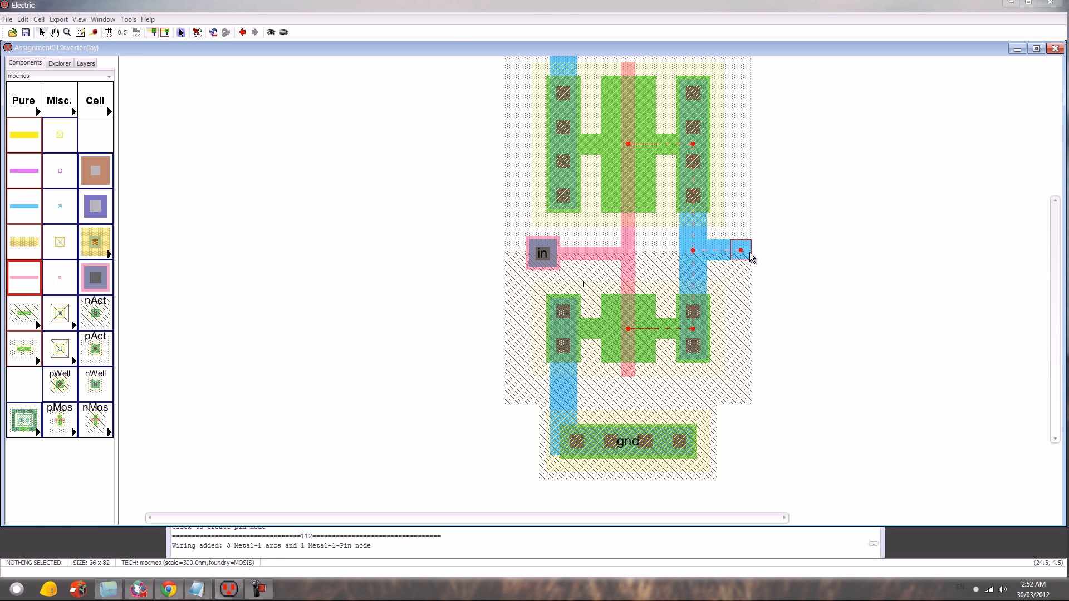
key(ctrl+e)
text(out)
key(Return)
- Create an export named vdd on the nWell contact above the pMOS transistor
scroll(754, 238, up, 2)
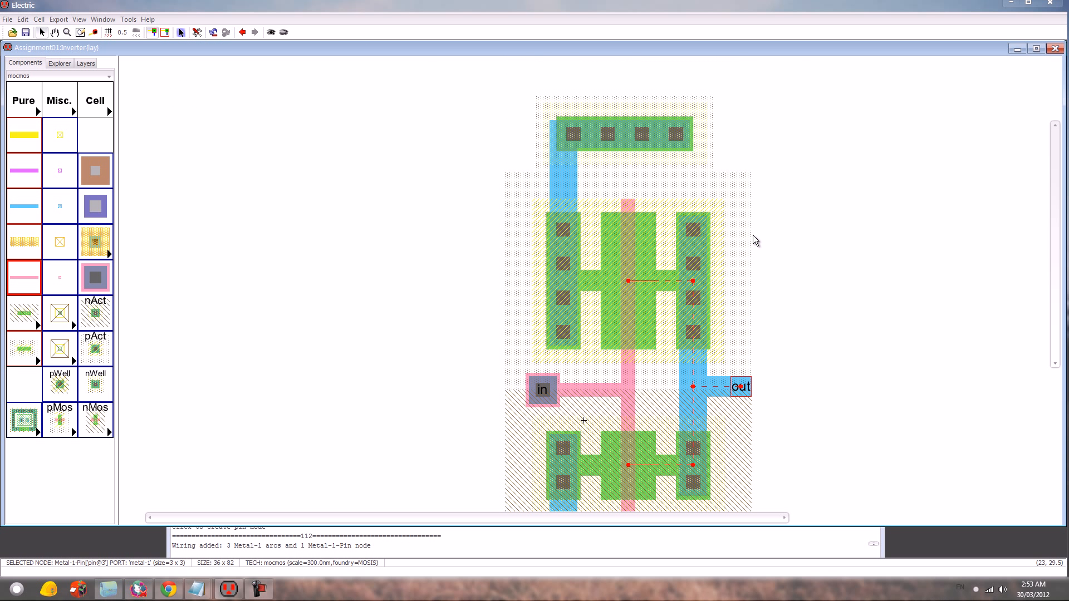
click(635, 136)
key(ctrl+e)
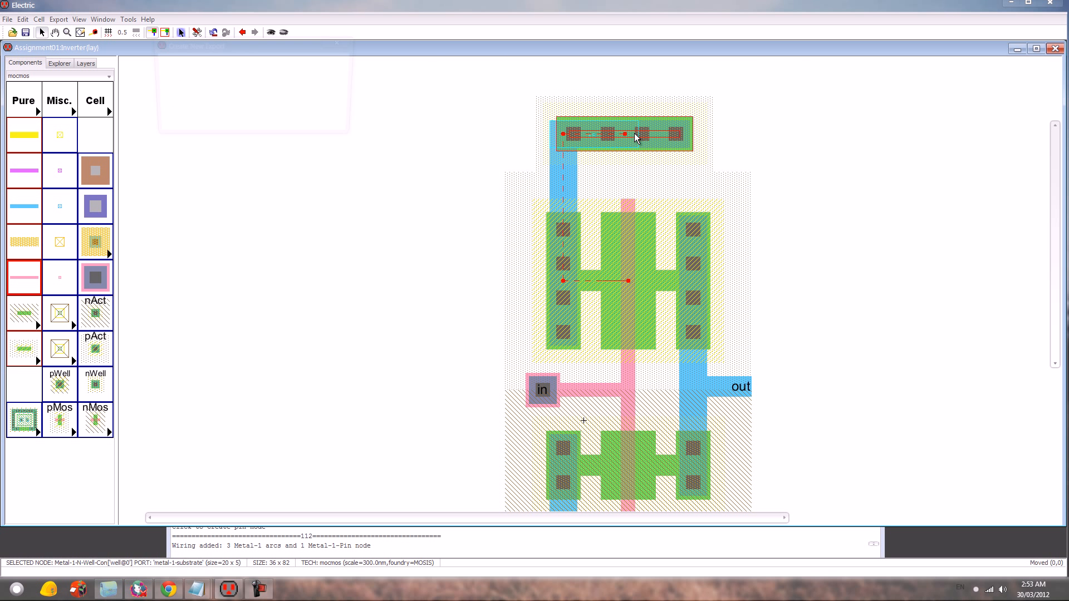
text(vdd)
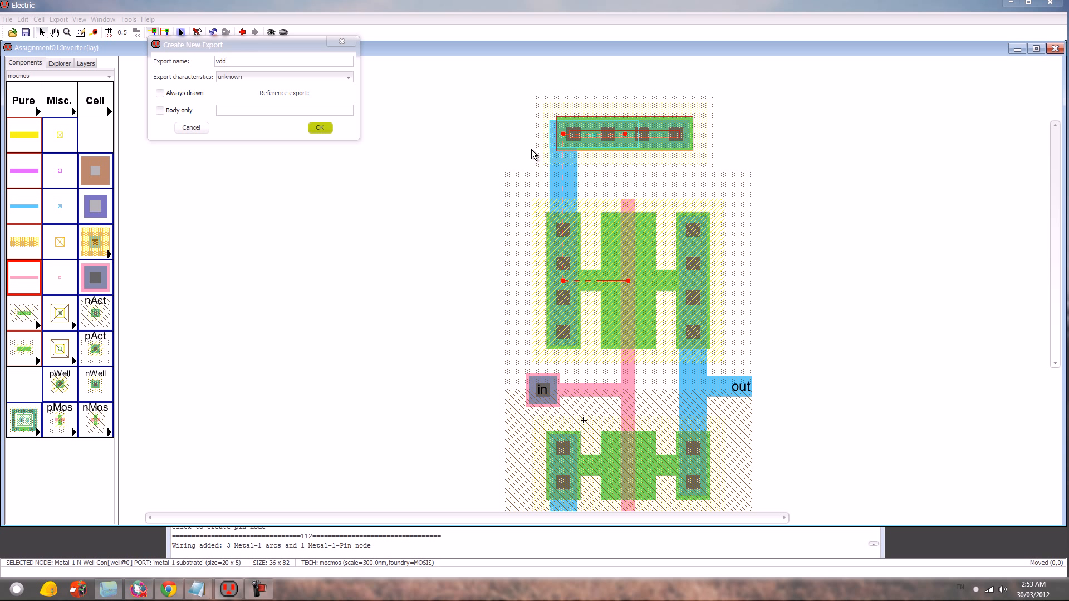
key(Return)
click(867, 267)
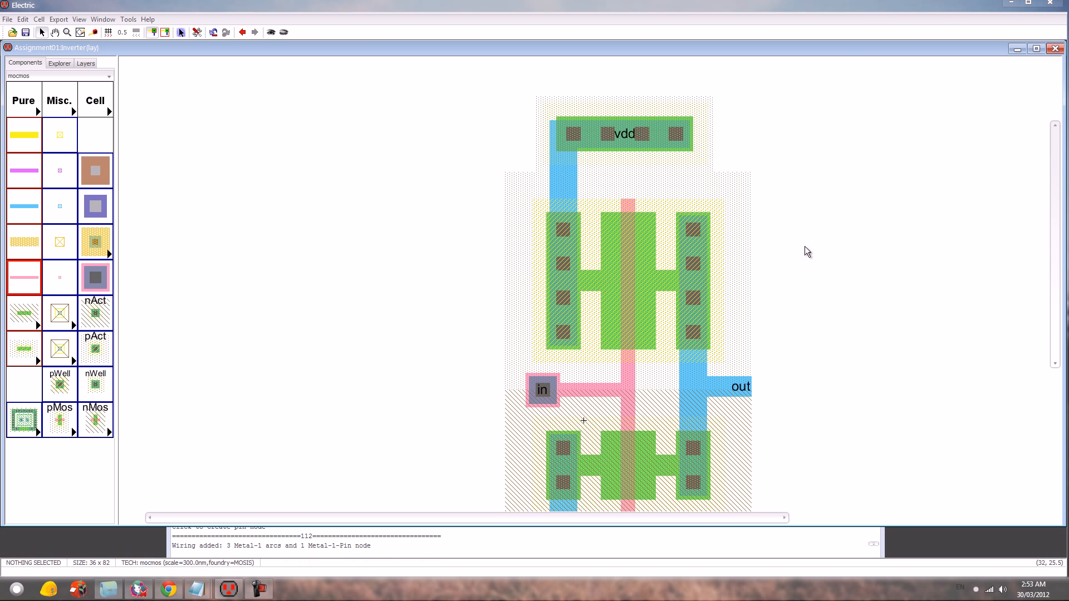
- Add a SPICE model label to the pMOS transistor in the layout
scroll(844, 258, down, 3)
scroll(840, 276, up, 3)
click(626, 271)
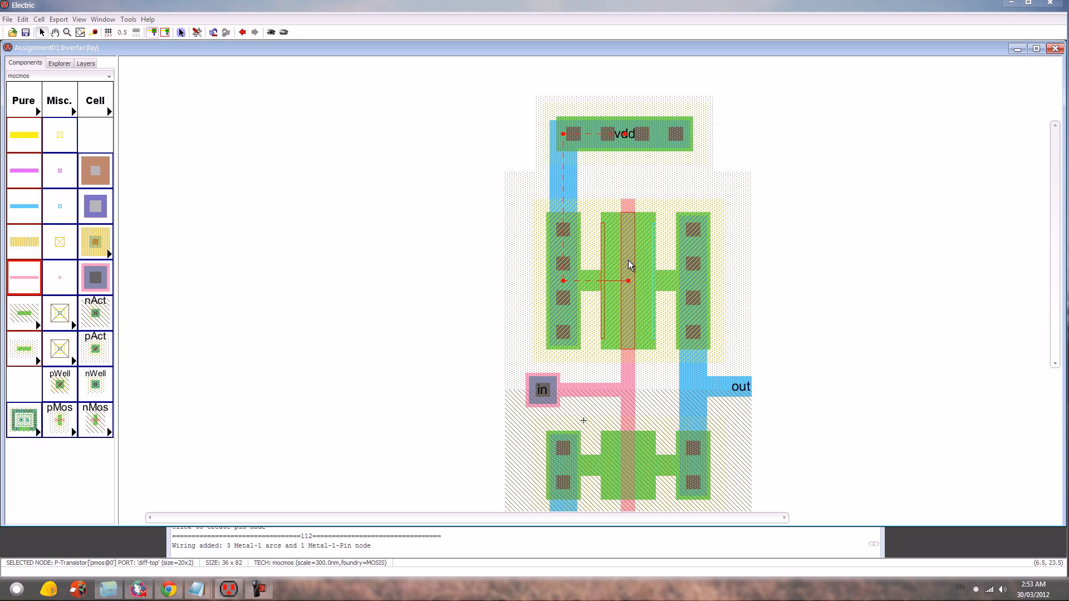
click(130, 19)
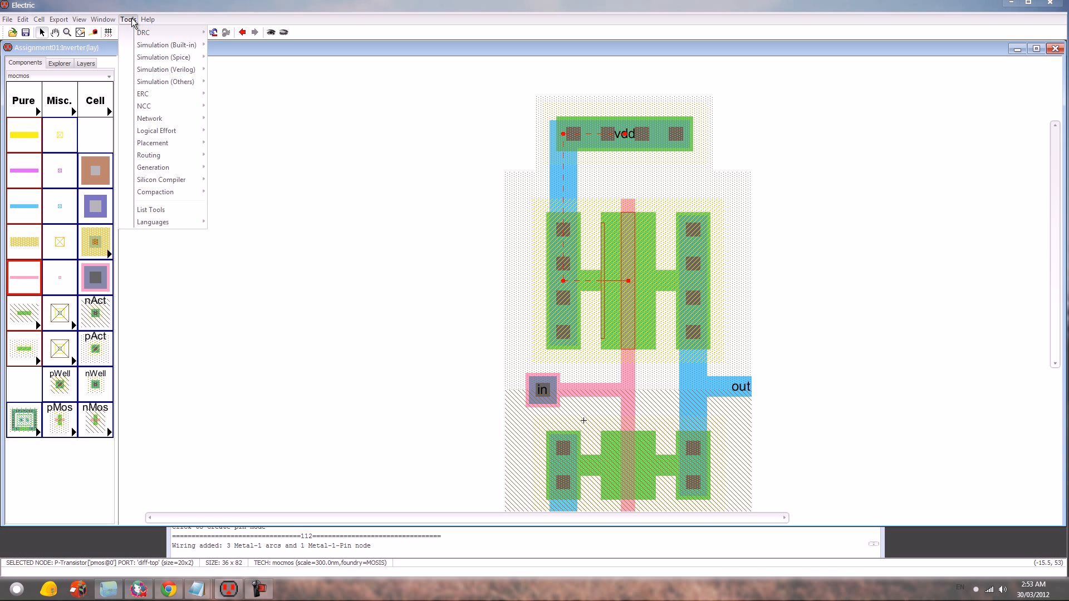
mouse_move(170, 58)
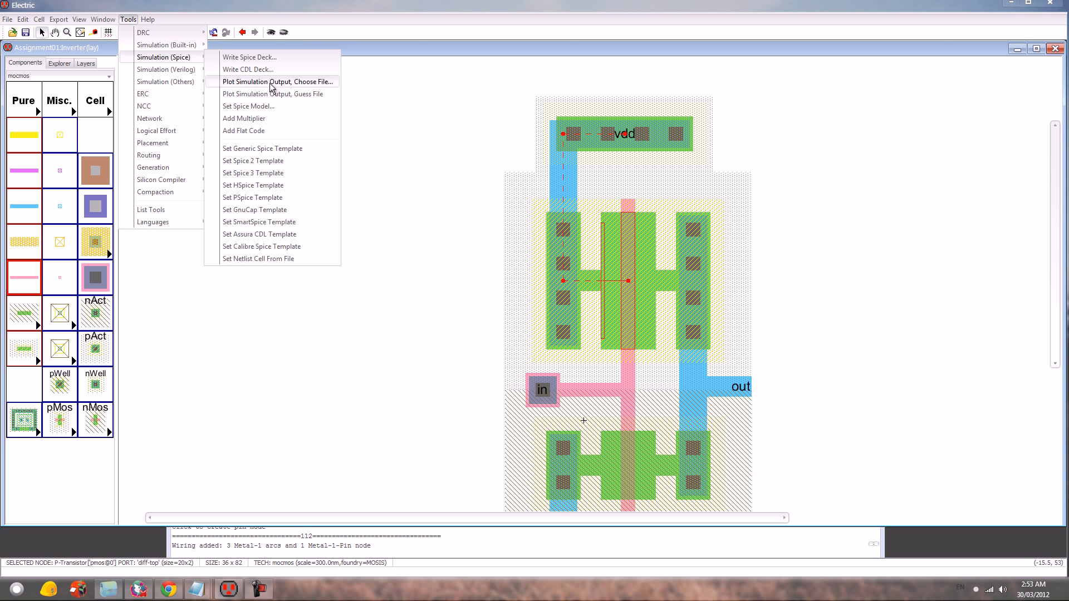
click(273, 106)
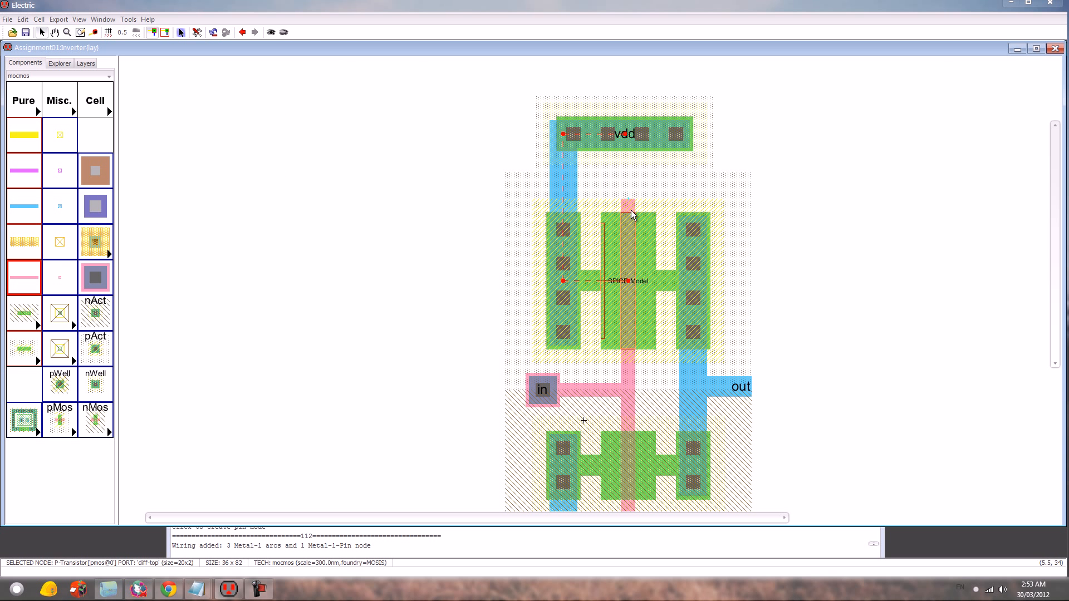
- Change the pMOS transistor's SPICE model text to PMOS
key(ctrl+7)
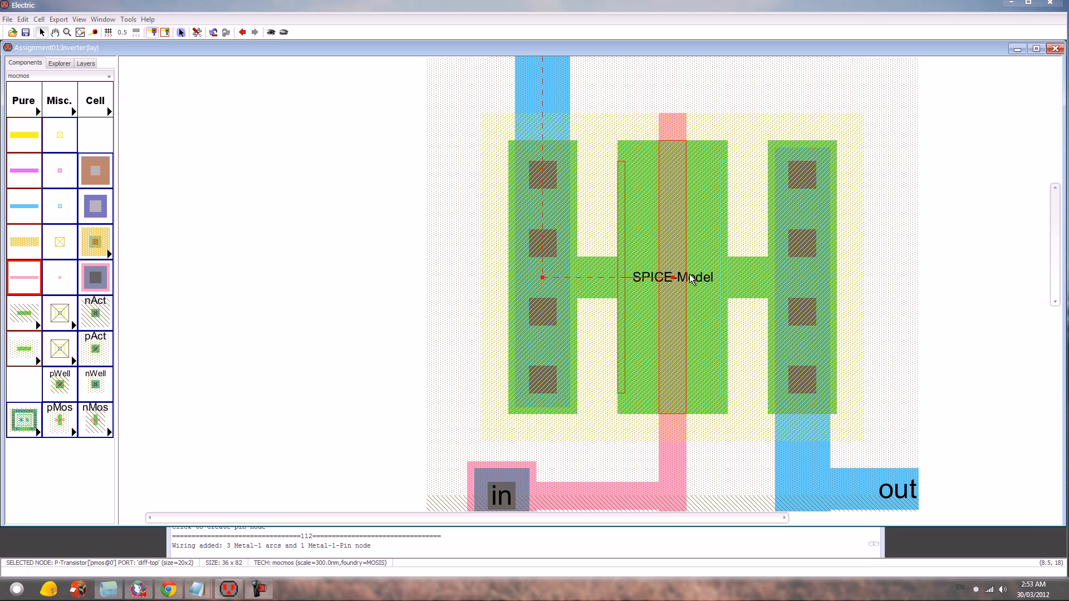
click(655, 266)
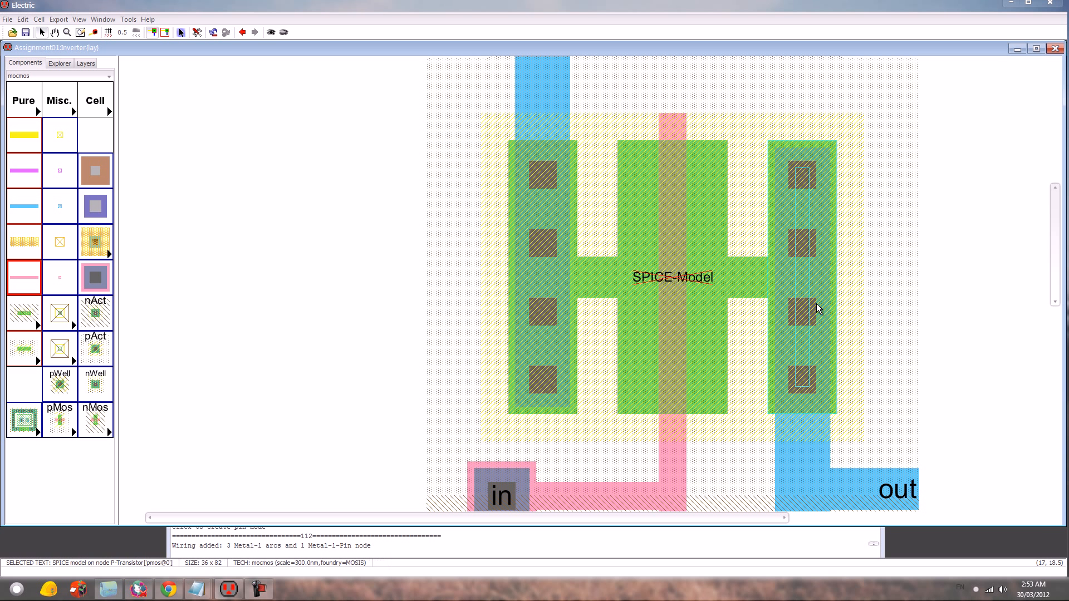
key(ctrl+i)
text(PMOS)
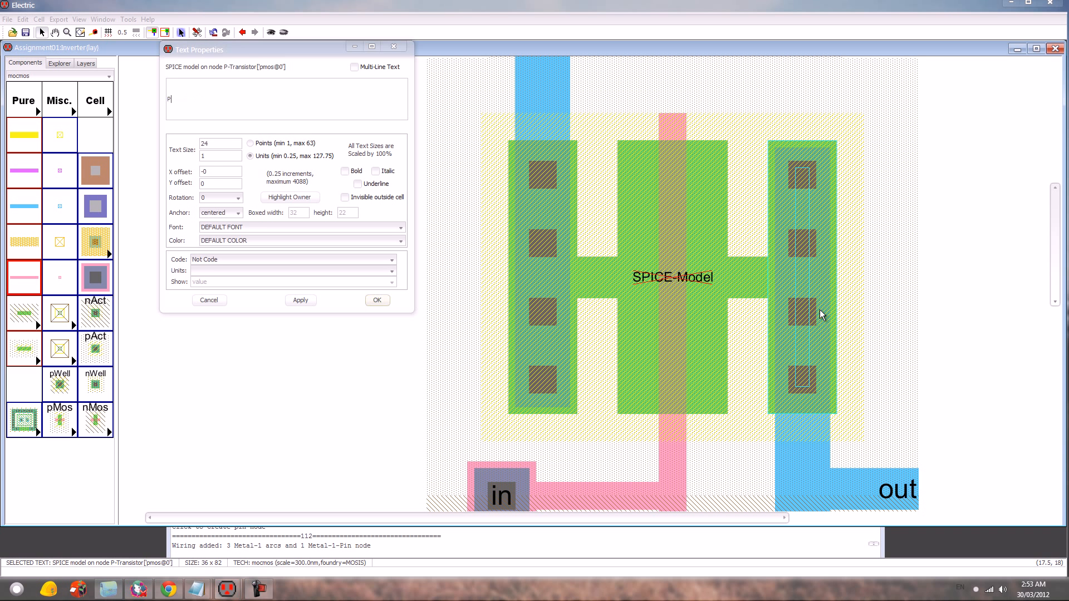
key(Return)
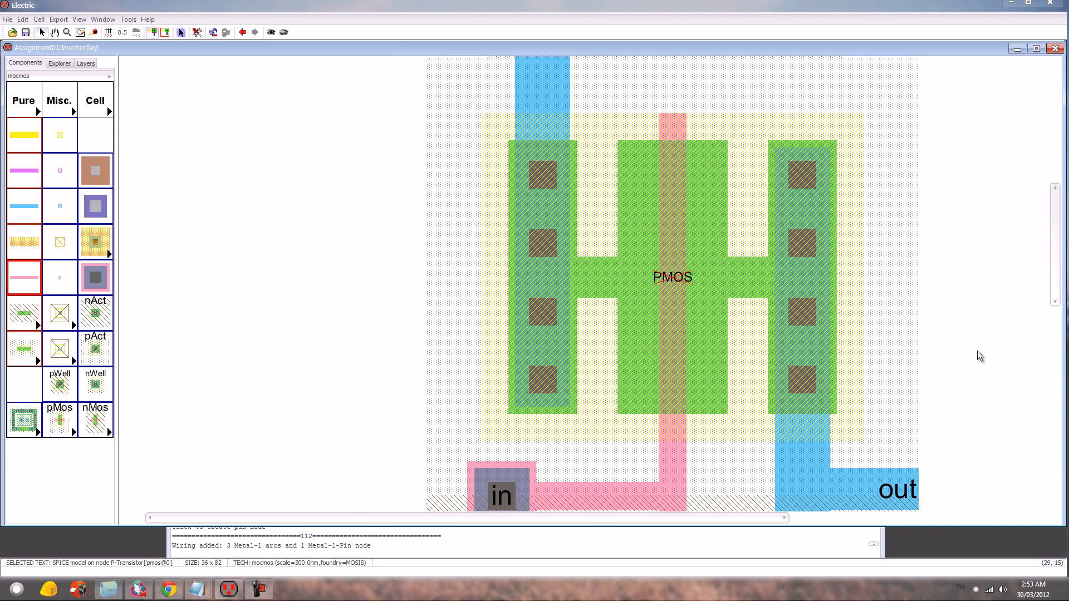
click(974, 360)
- Add a SPICE model label to the nMOS transistor in the layout
key(ctrl+0)
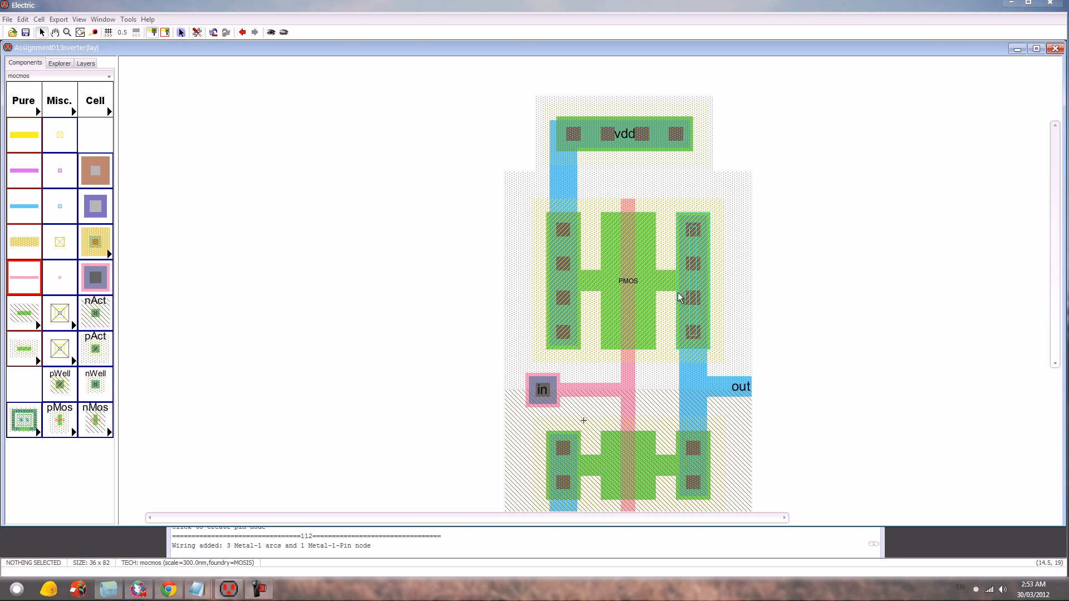
click(696, 286)
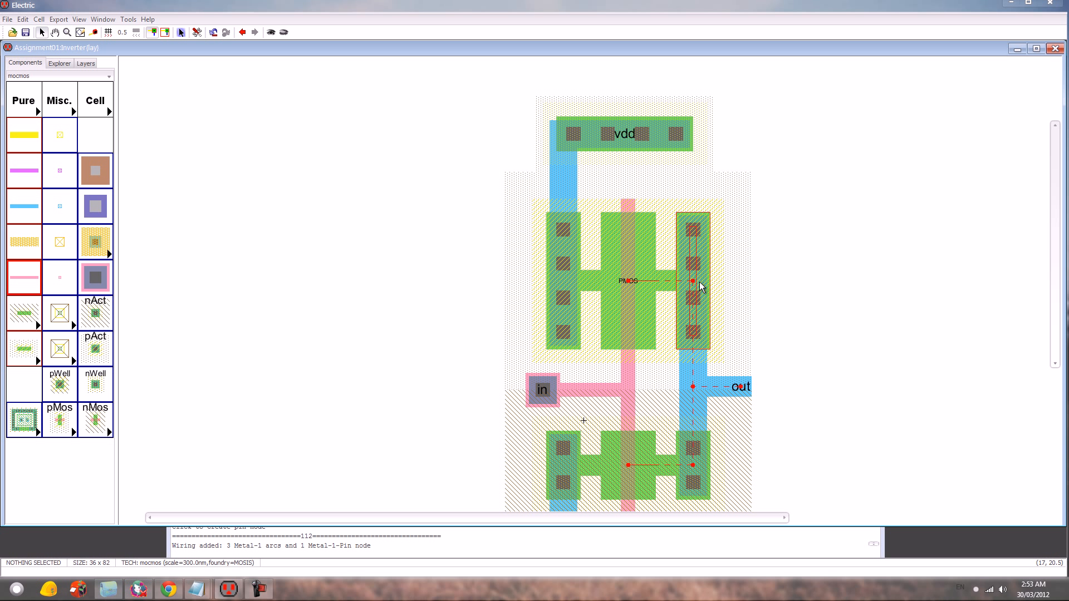
click(641, 457)
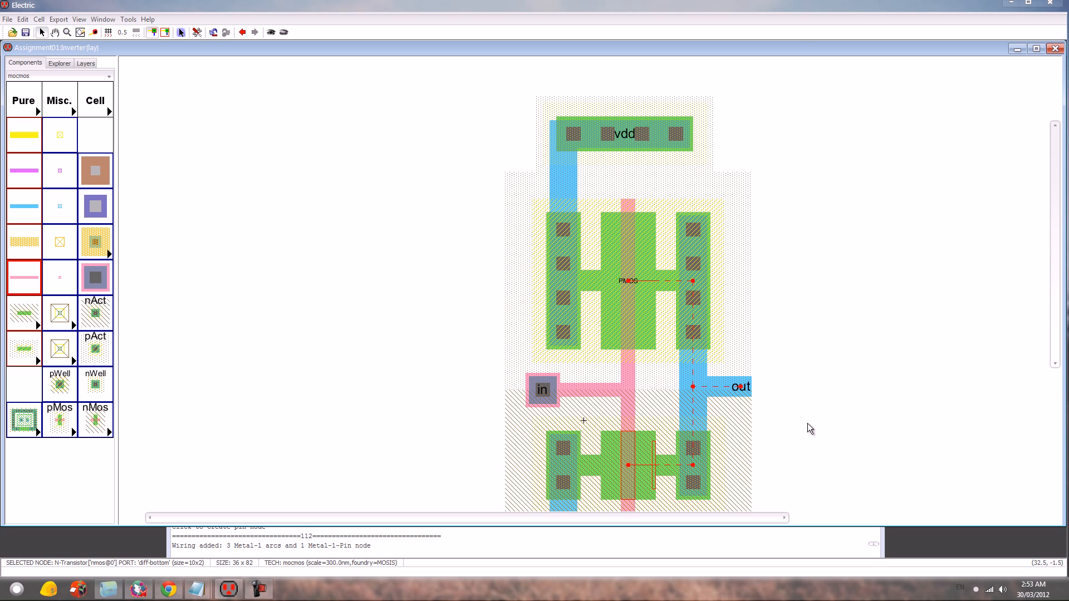
click(128, 19)
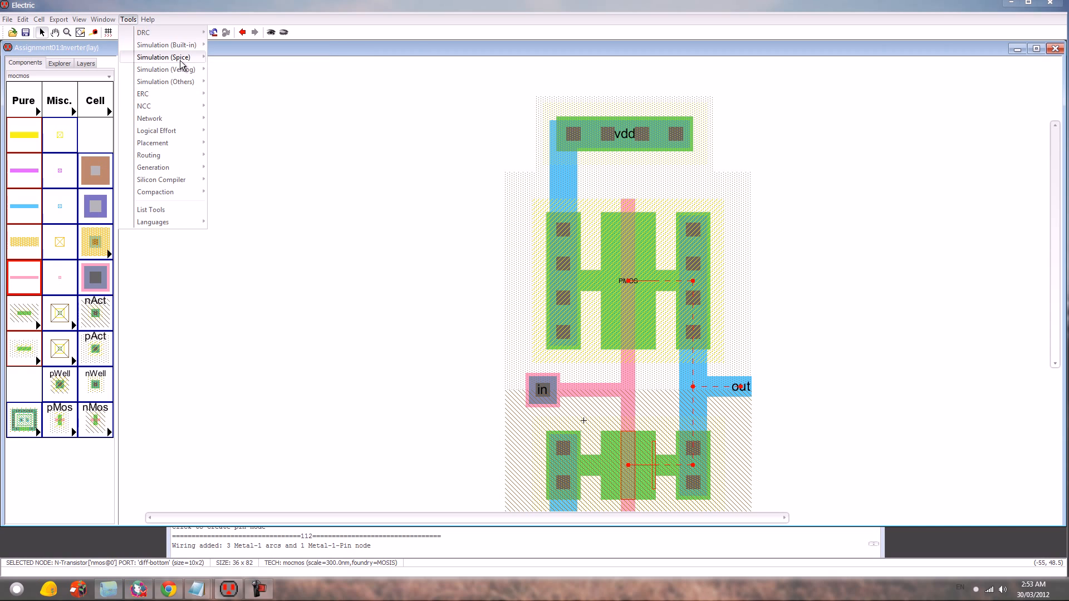
mouse_move(181, 60)
click(258, 106)
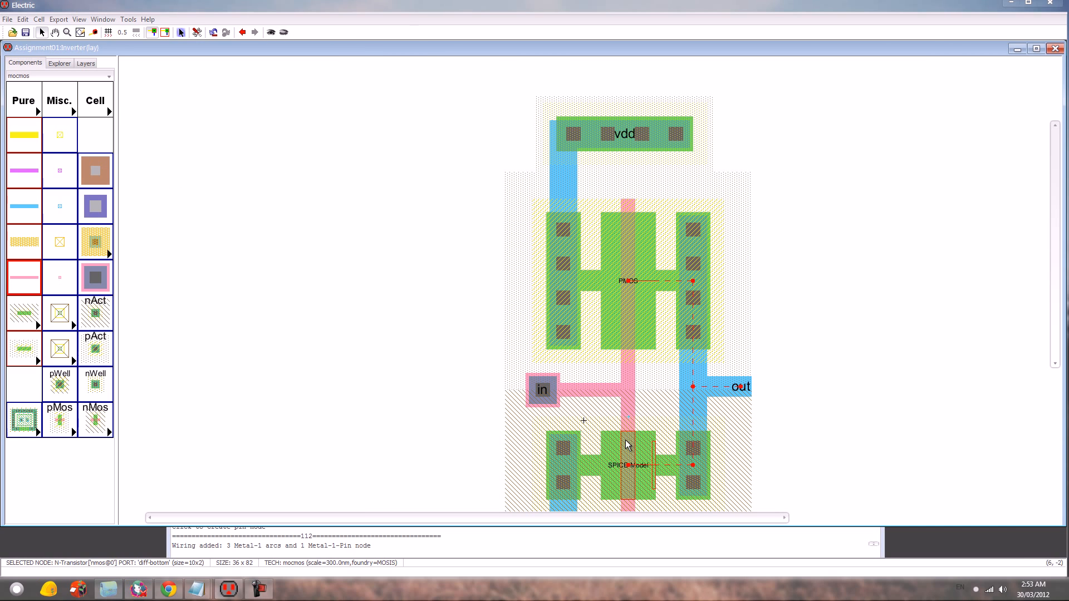
- Change the nMOS transistor's SPICE model text to NMOS
ctrl+scroll(693, 469, up, 1)
scroll(726, 454, down, 5)
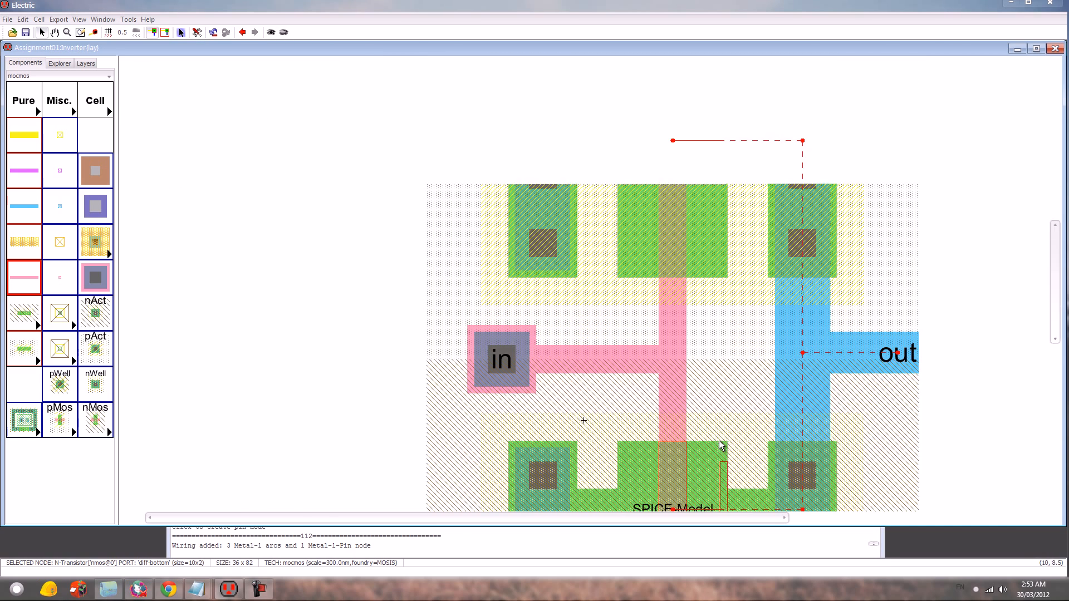
double_click(699, 371)
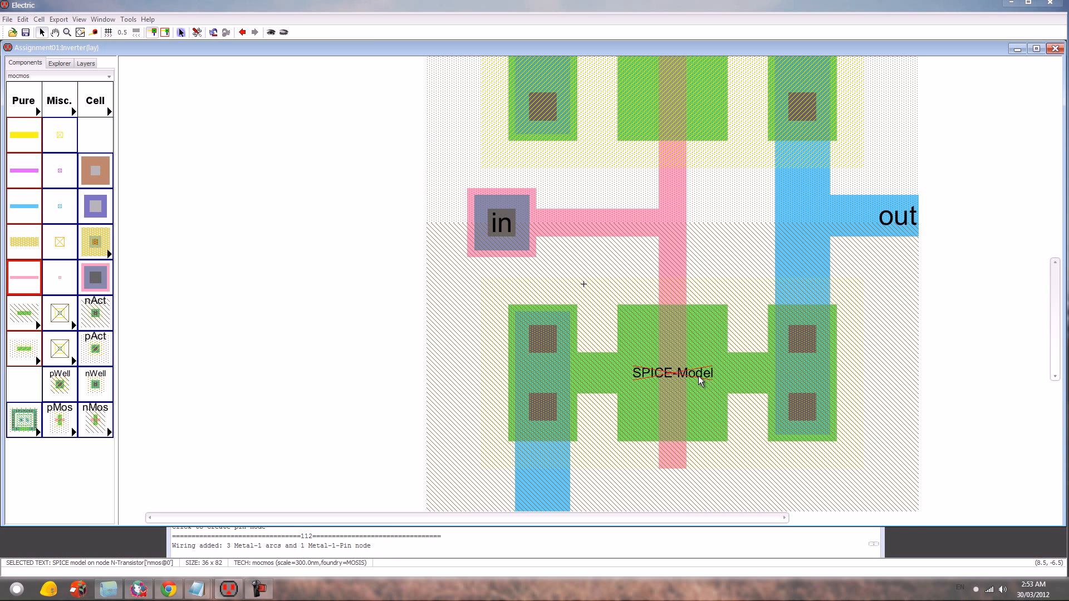
text(NMOS)
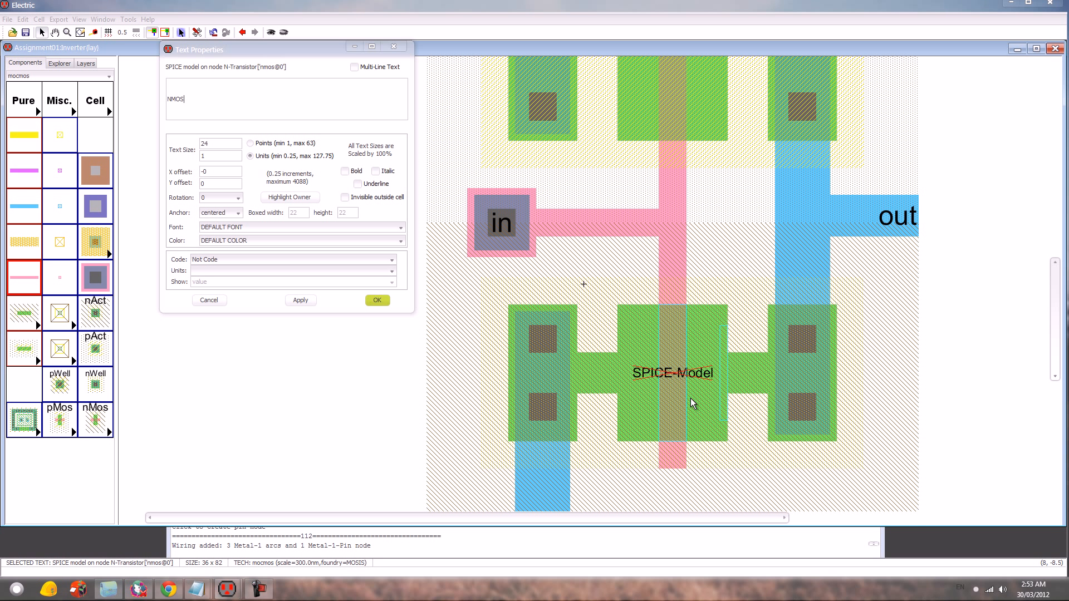
key(Return)
click(357, 356)
- View the whole inverter layout and bring the Electric Messages window in front of it
ctrl+scroll(353, 344, down, 1)
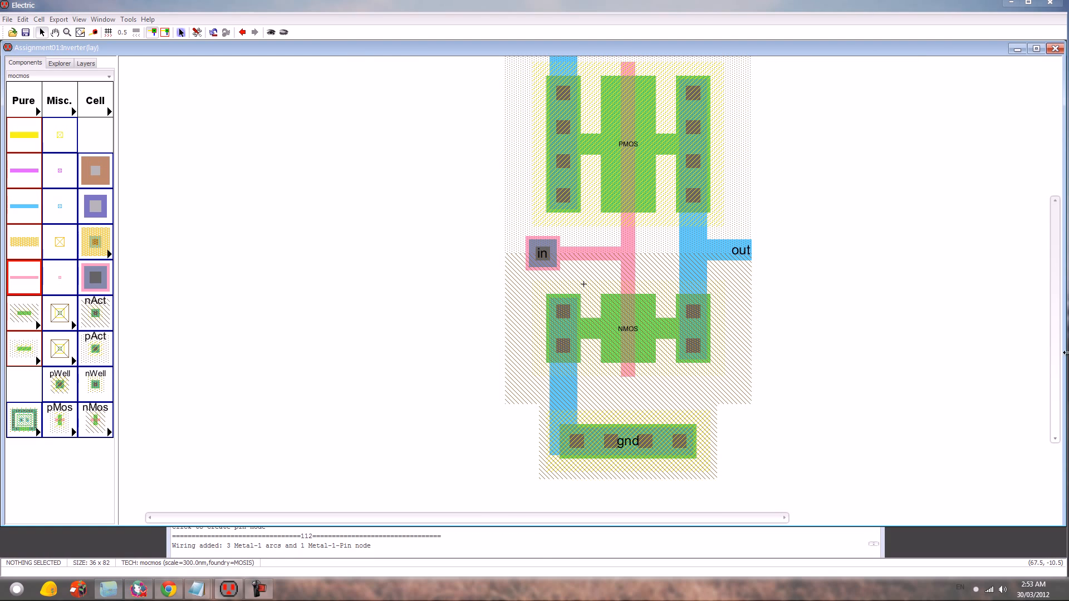
scroll(1060, 330, up, 1)
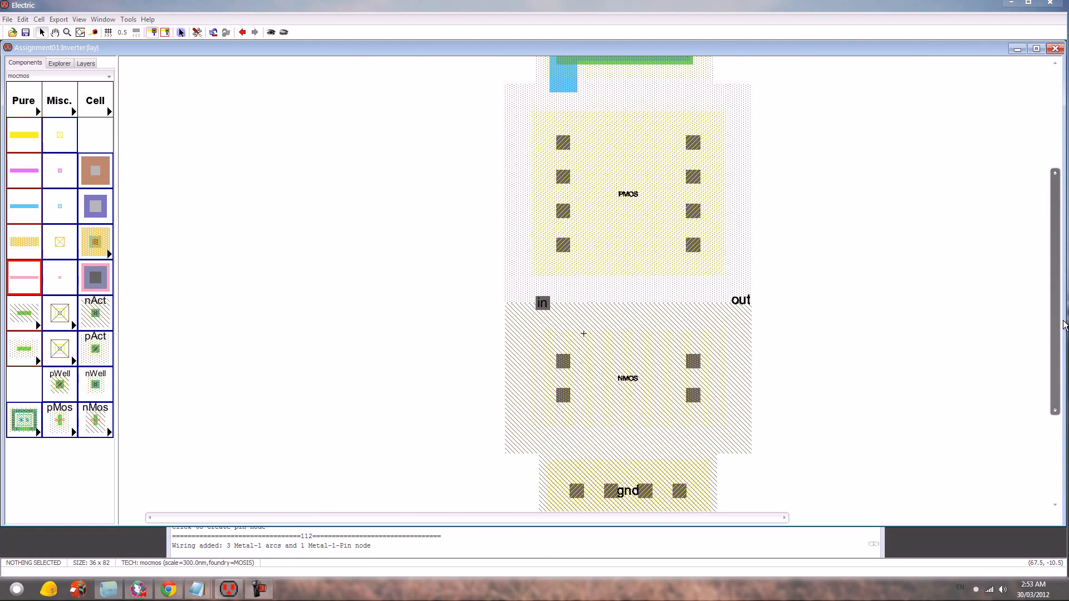
ctrl+scroll(1042, 344, down, 1)
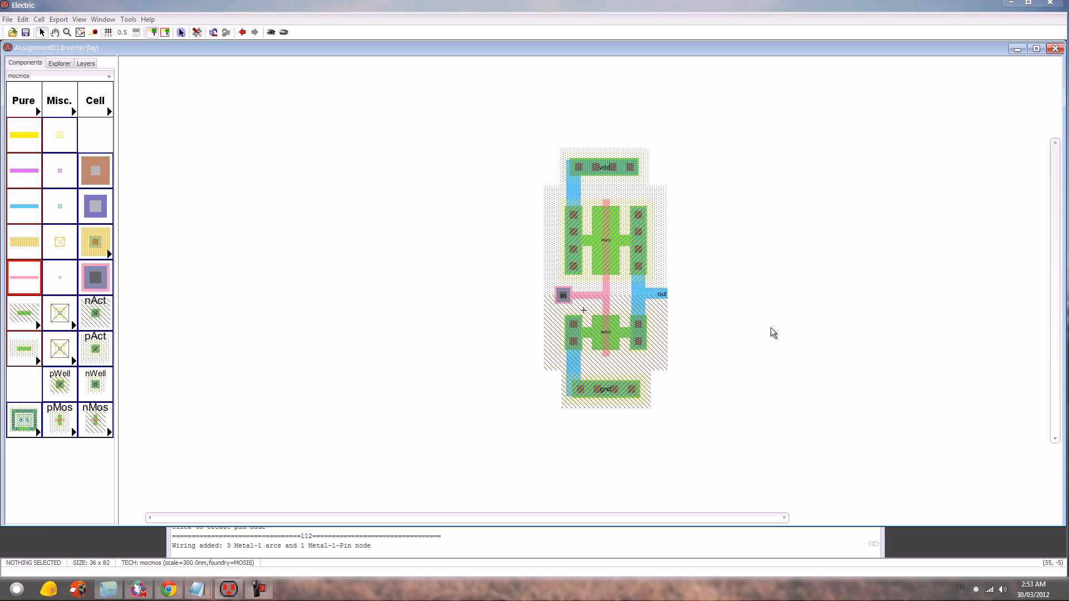
click(670, 539)
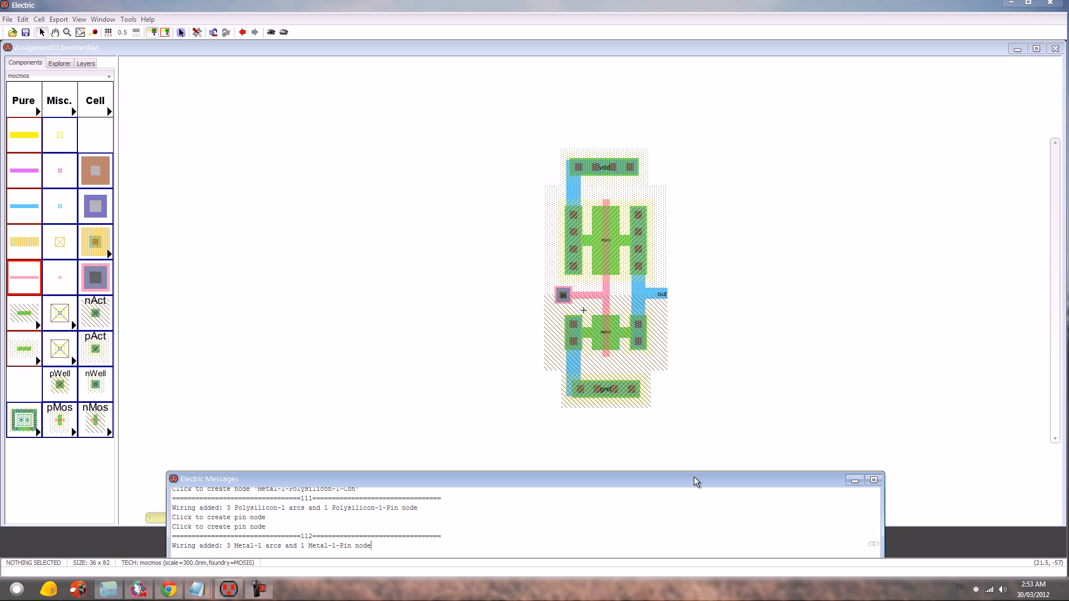
- Run the DRC on the inverter layout and check its wells and substrates
key(F5)
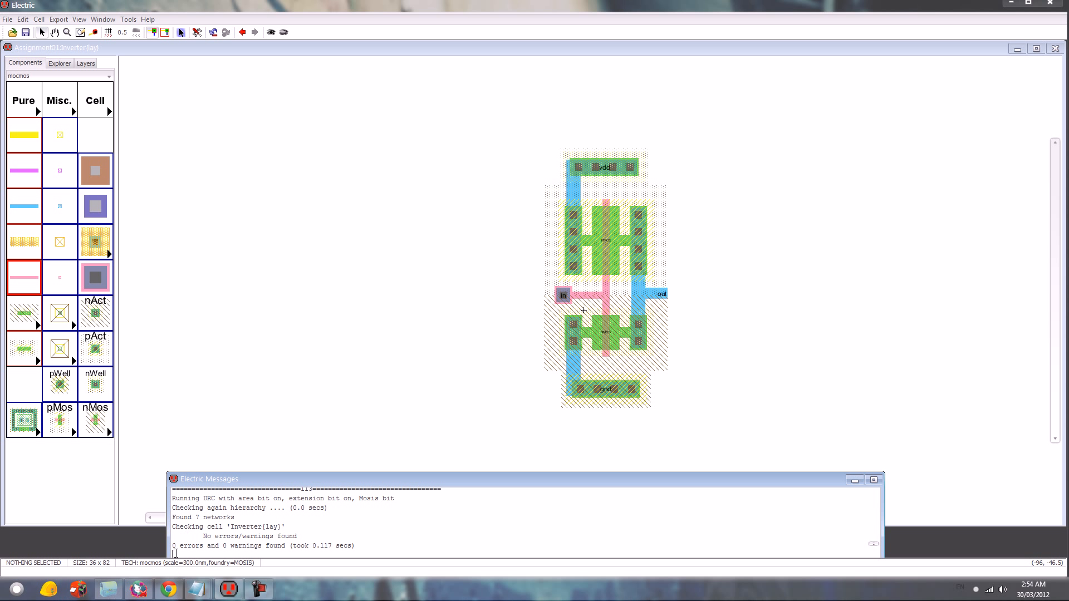
click(128, 19)
mouse_move(172, 95)
click(234, 94)
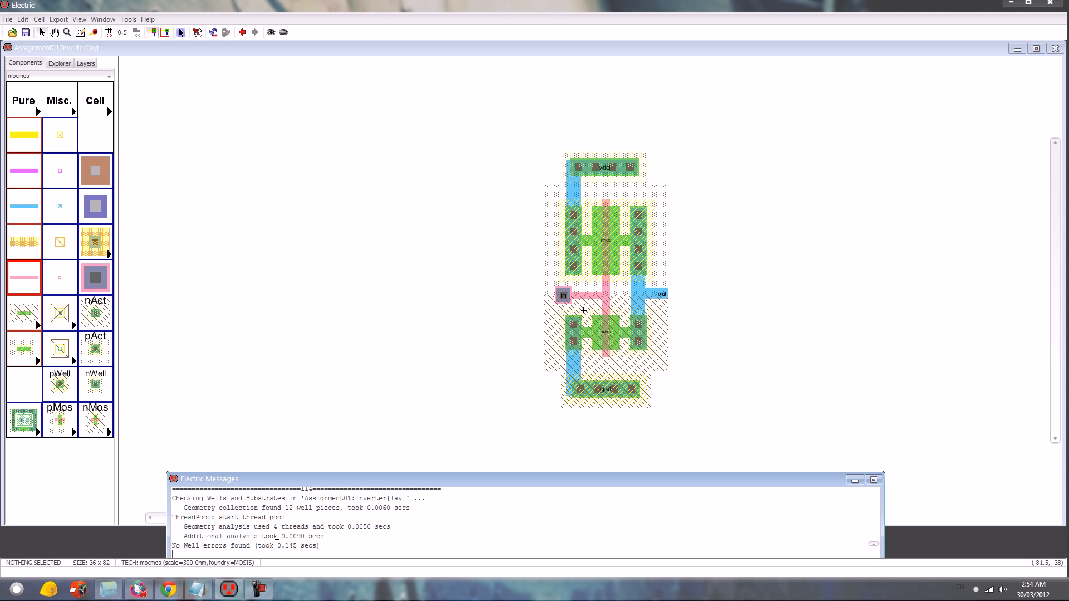
- Run NCC on the inverter's schematic and layout views and return to the layout window
click(128, 19)
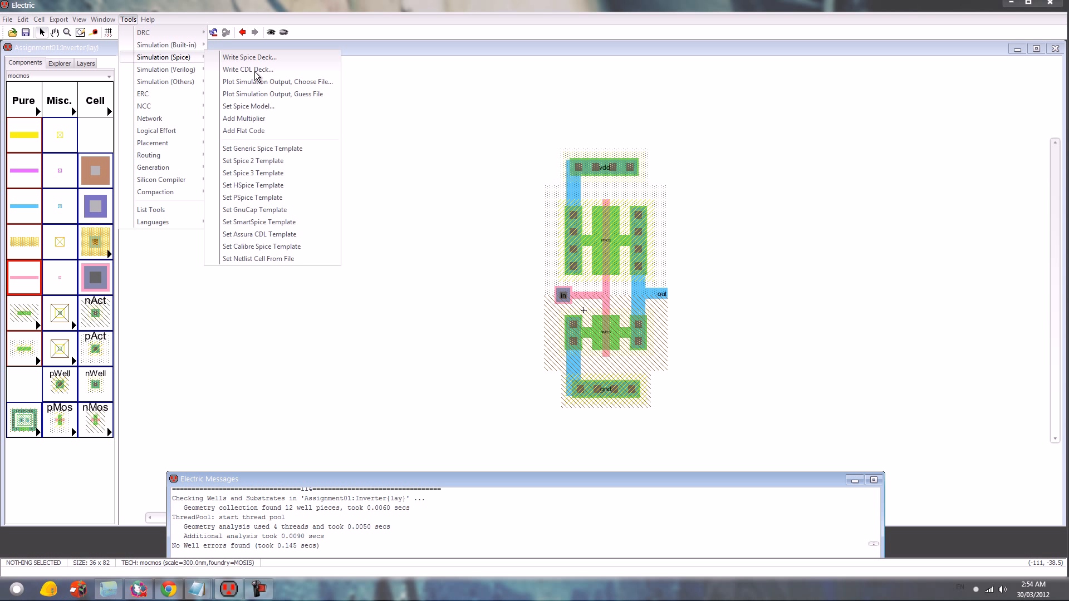
mouse_move(188, 106)
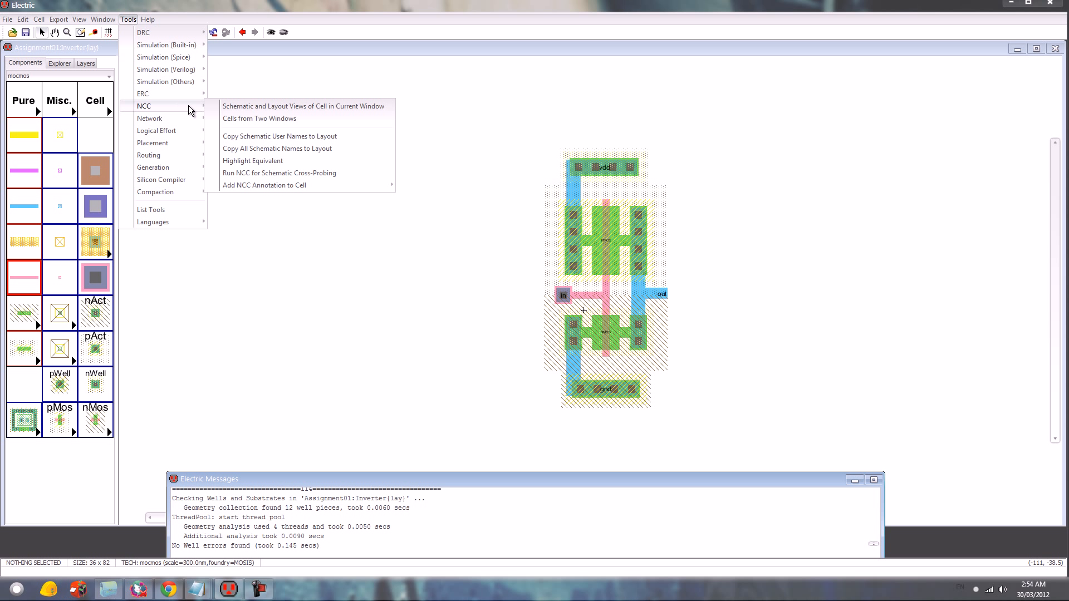
click(238, 118)
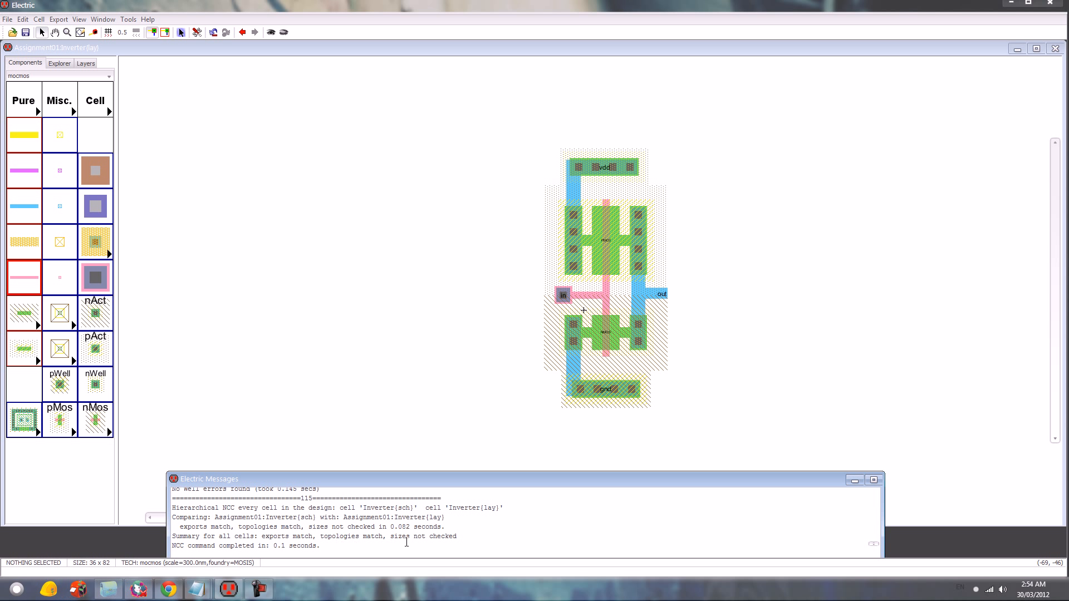
click(365, 381)
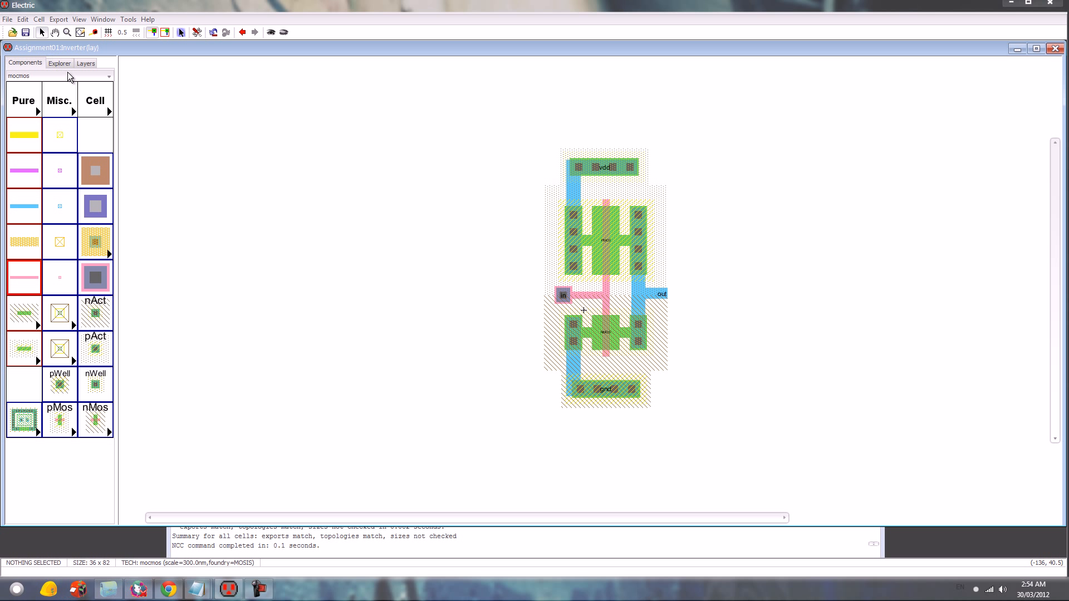
- Create a new mocmos layout cell named Simulation2 in the Assignment01 library
key(ctrl+n)
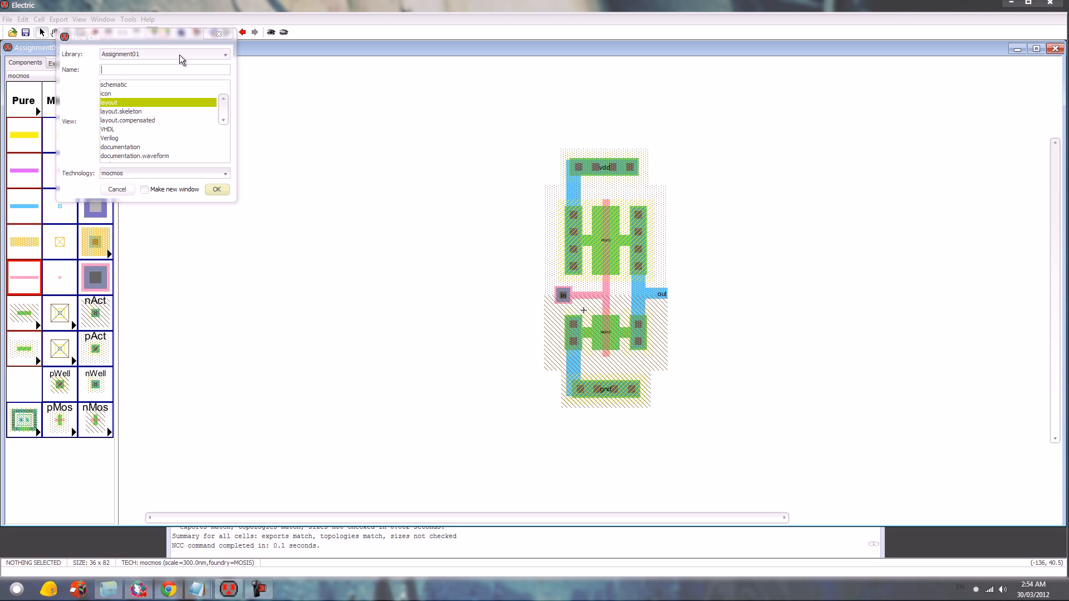
text(Simulation2)
key(Return)
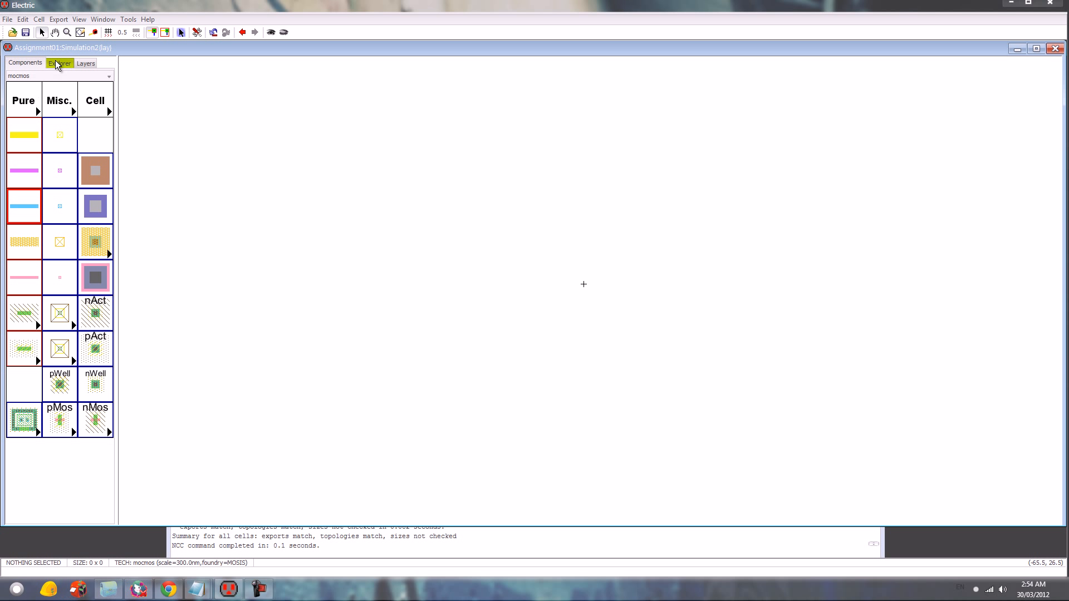
- Place an instance of the Inverter{lay} cell in the middle of the Simulation2 layout
click(96, 102)
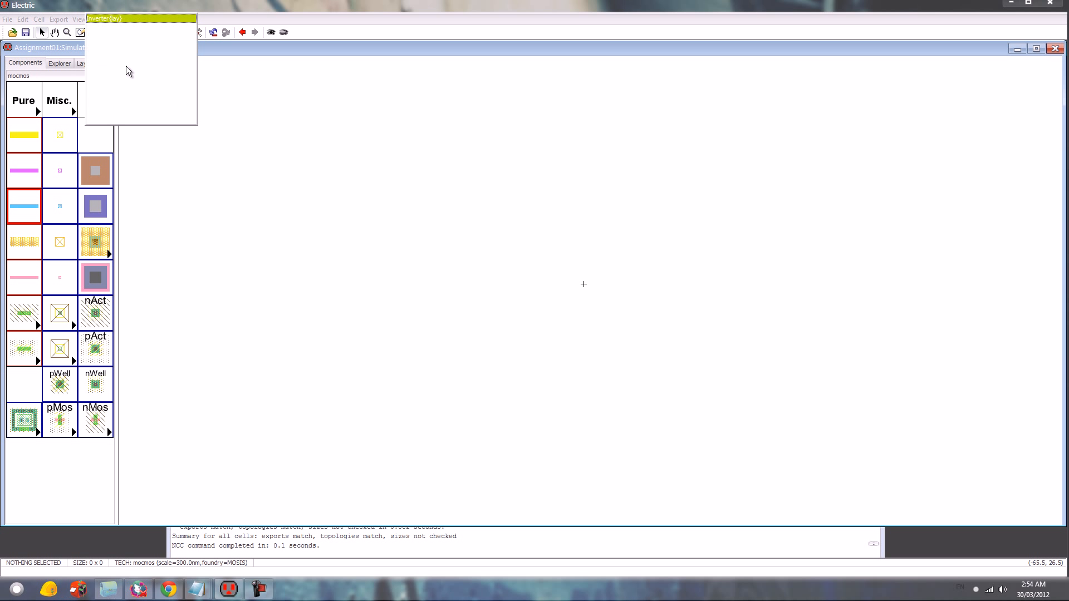
click(134, 20)
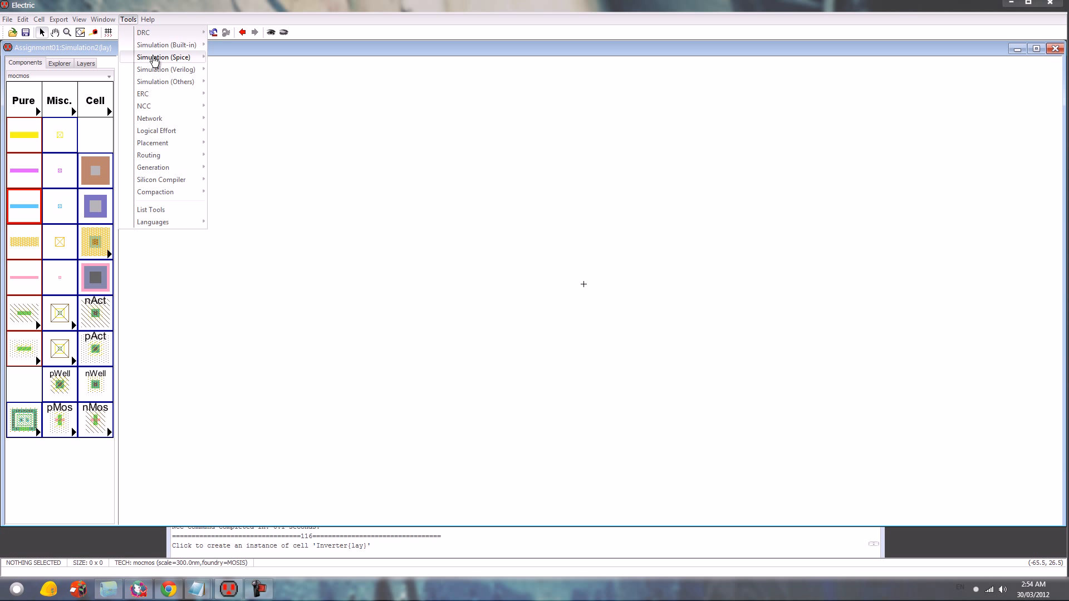
click(549, 330)
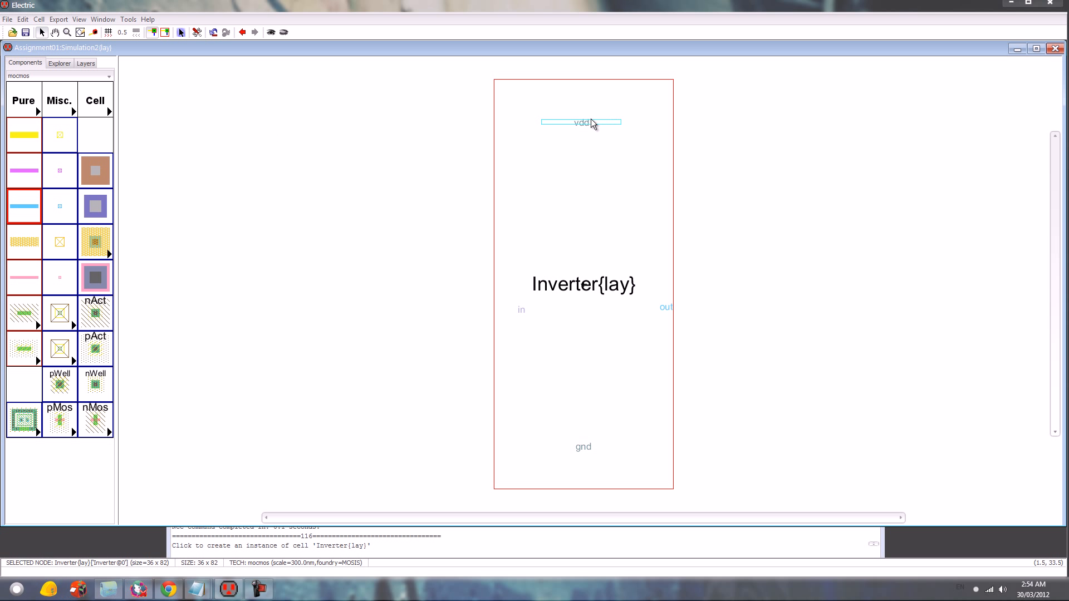
- Copy the SPICE code block from Simulation{sch} and paste it beside the inverter instance in Simulation2{lay}
click(59, 63)
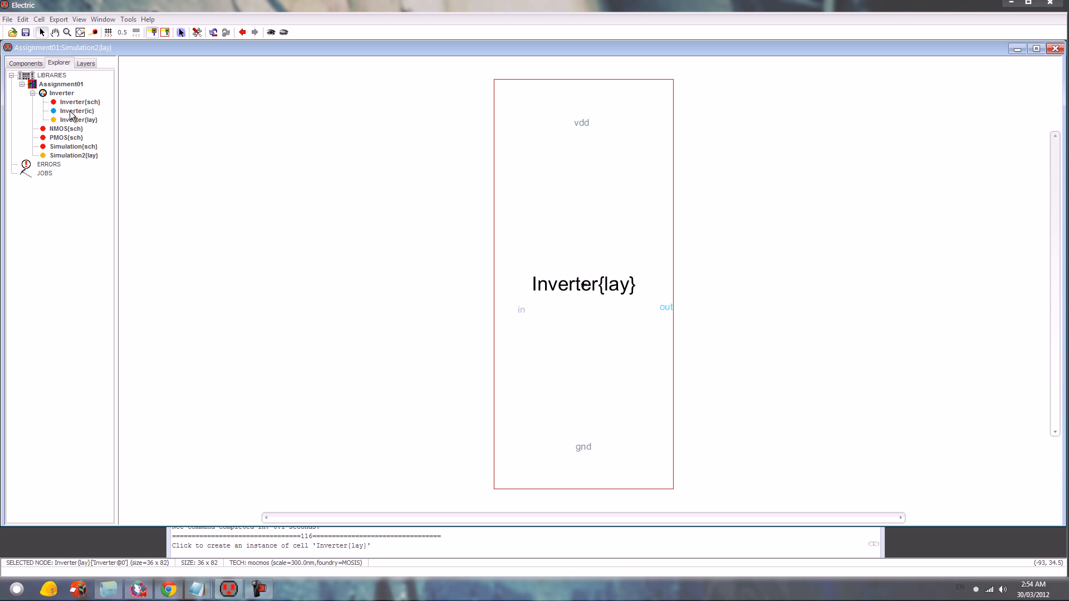
double_click(75, 147)
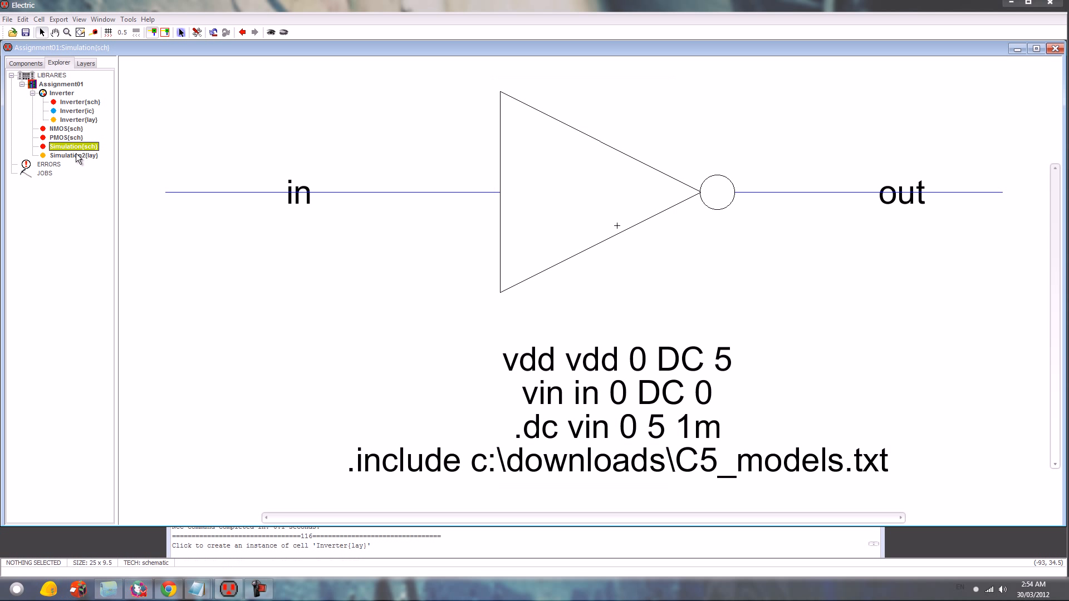
click(593, 397)
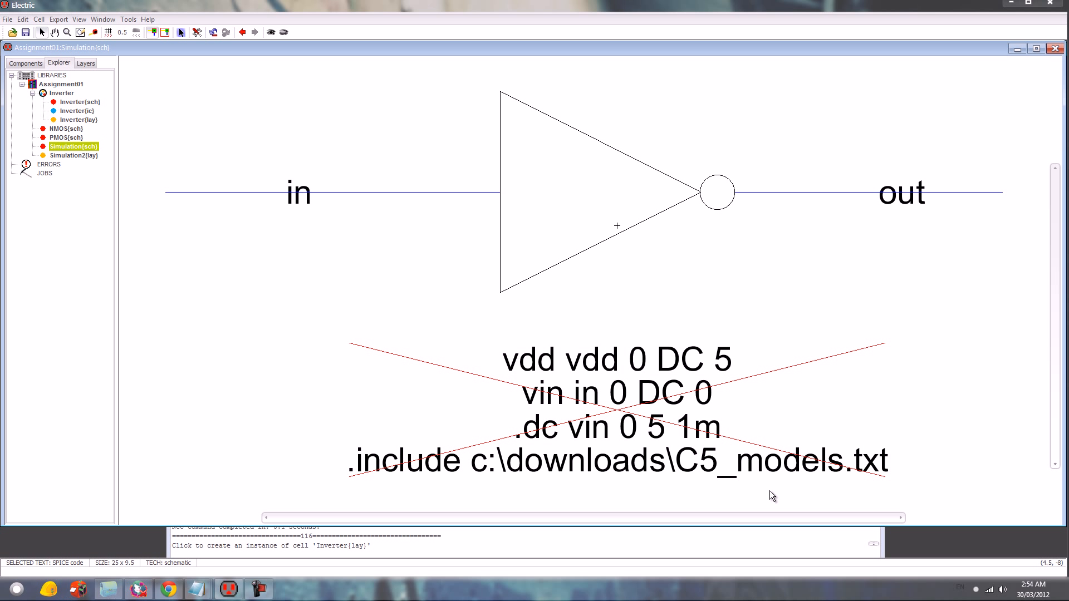
double_click(75, 155)
key(ctrl+v)
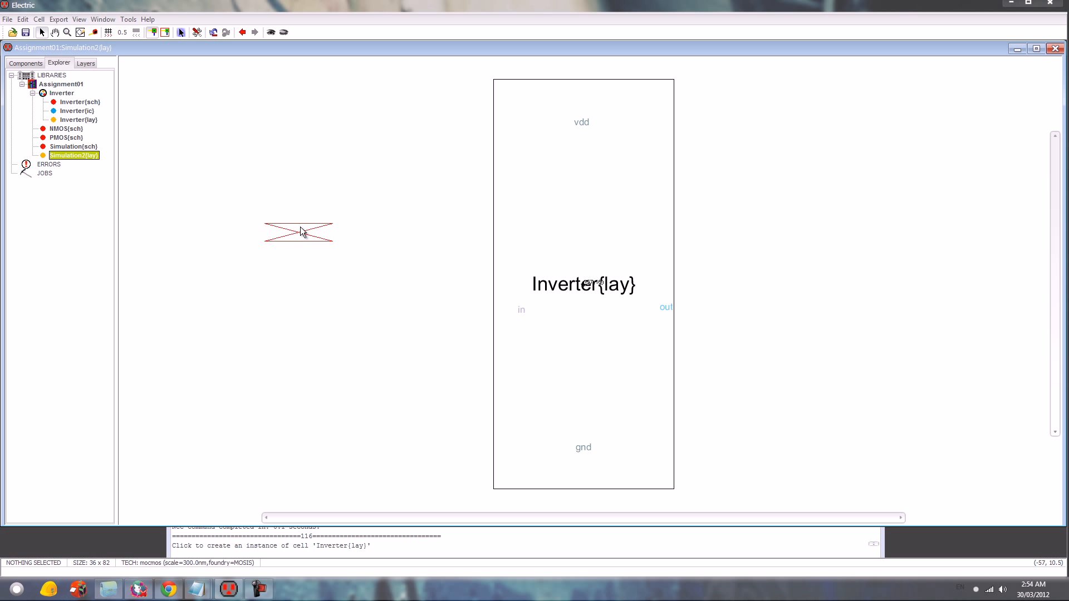
click(314, 249)
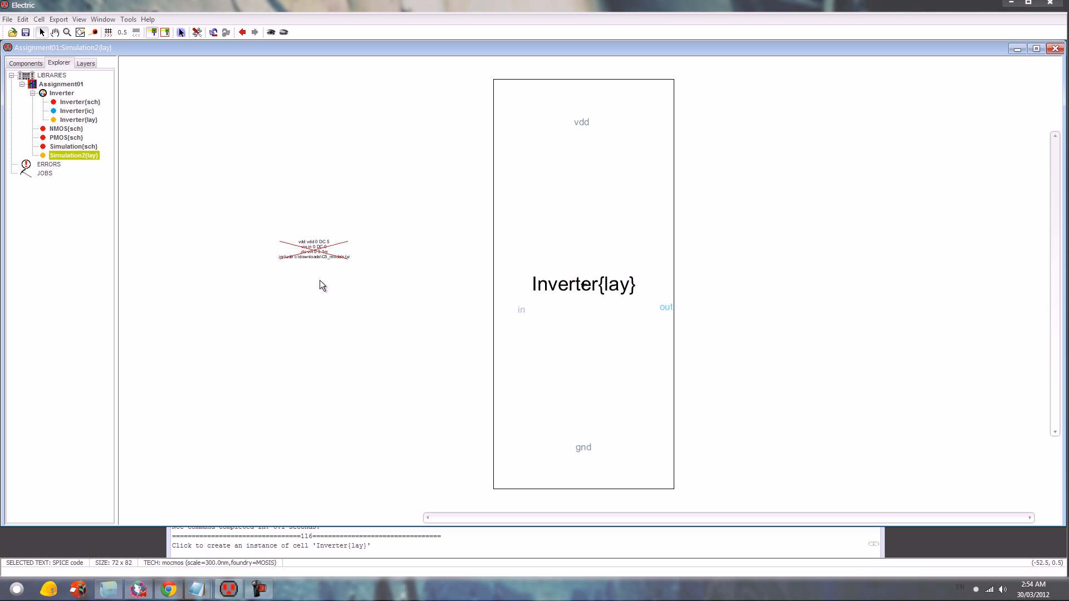
- Try to change the text size of the pasted SPICE code through its points value
key(ctrl+i)
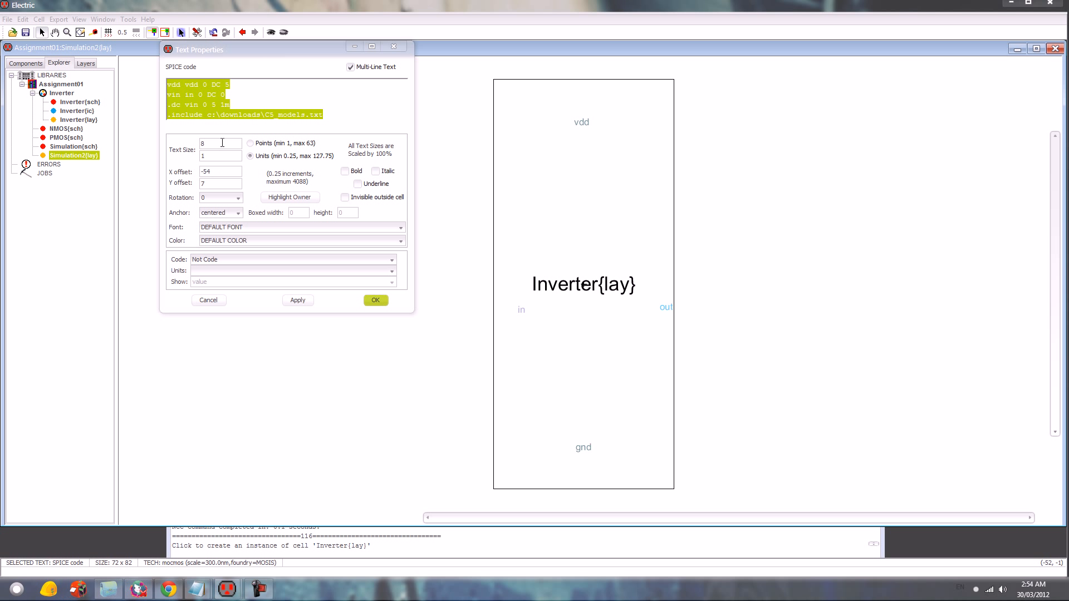
click(222, 143)
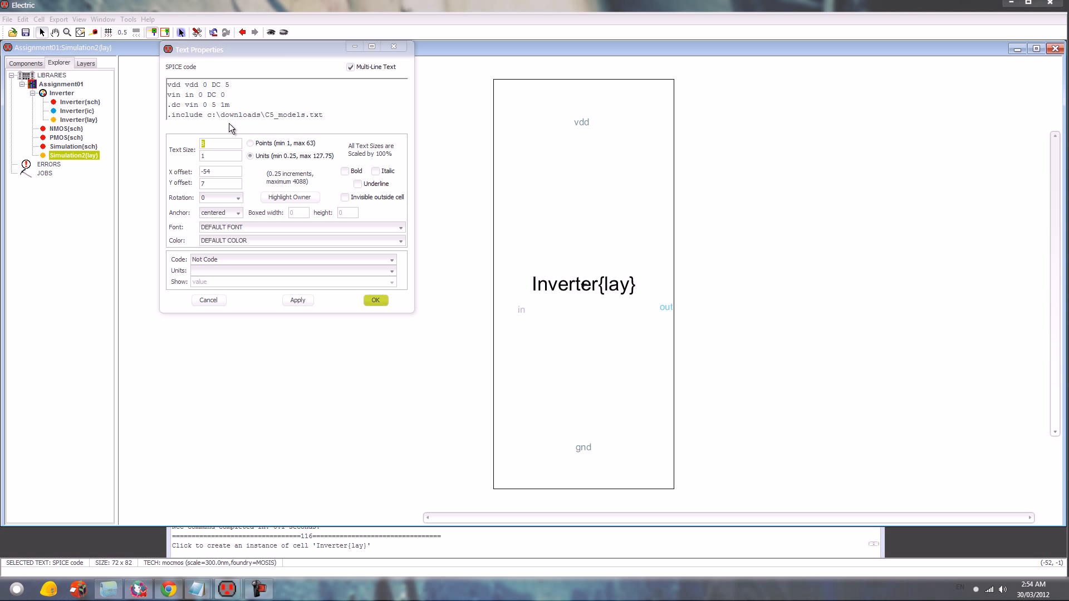
key(Return)
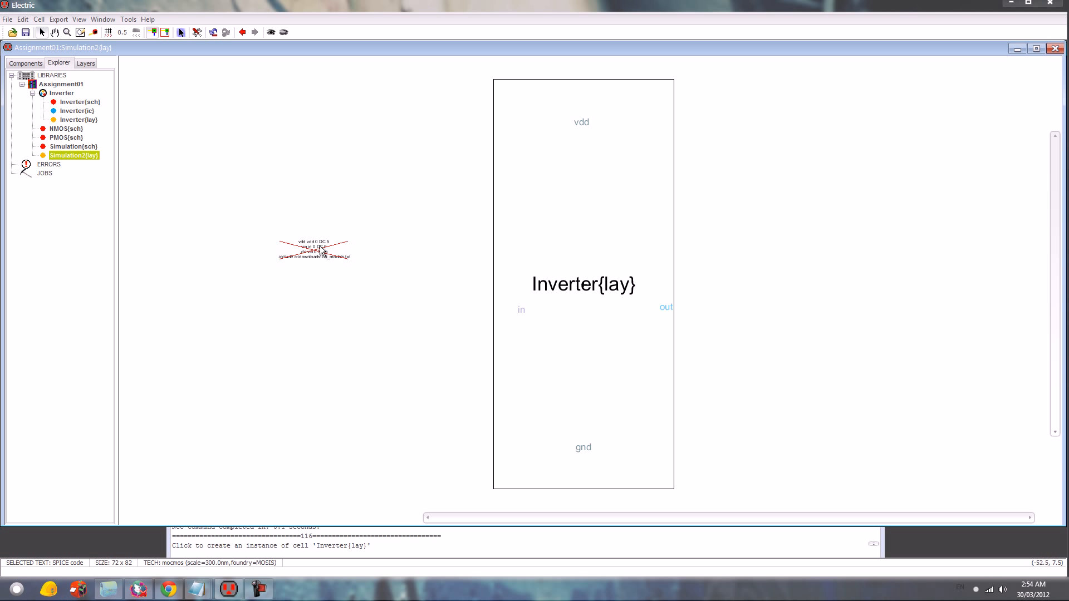
- Switch the SPICE code's text size from units to points and apply 63 points
key(ctrl+i)
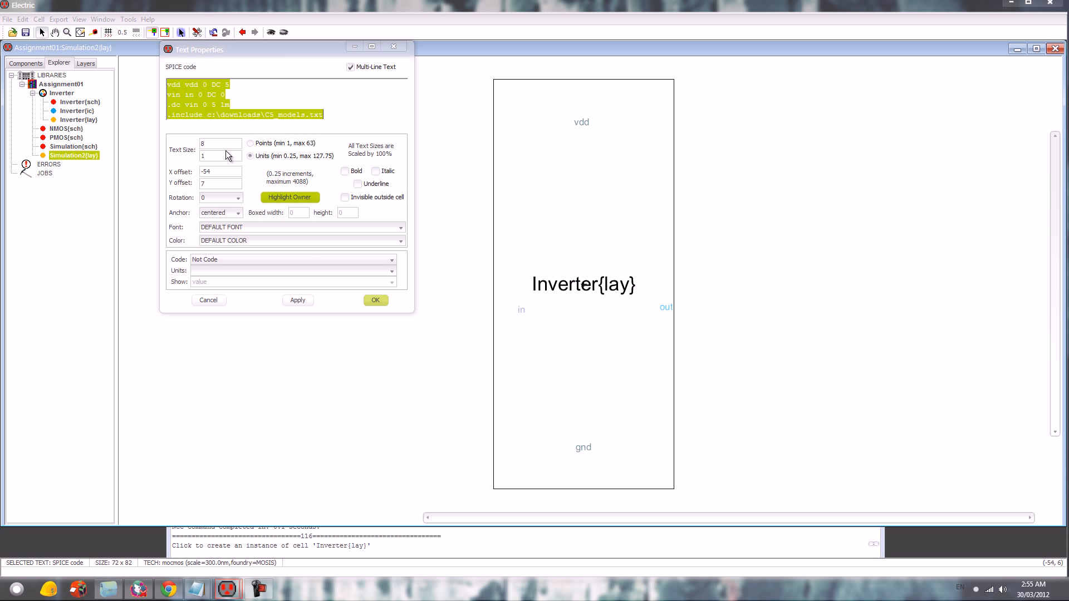
click(229, 145)
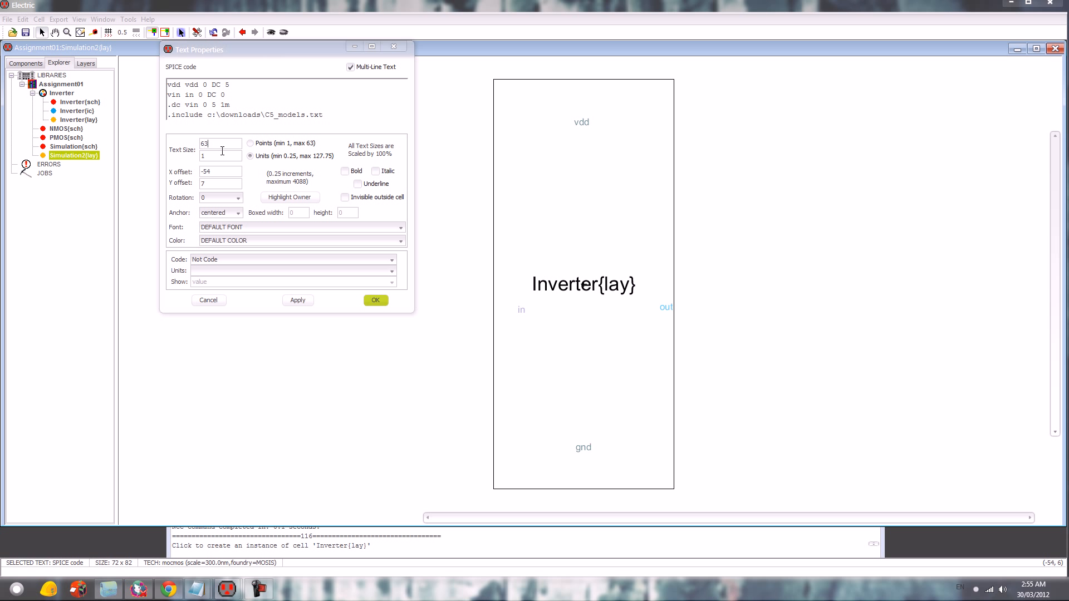
click(254, 145)
click(310, 301)
drag(292, 43, 310, 175)
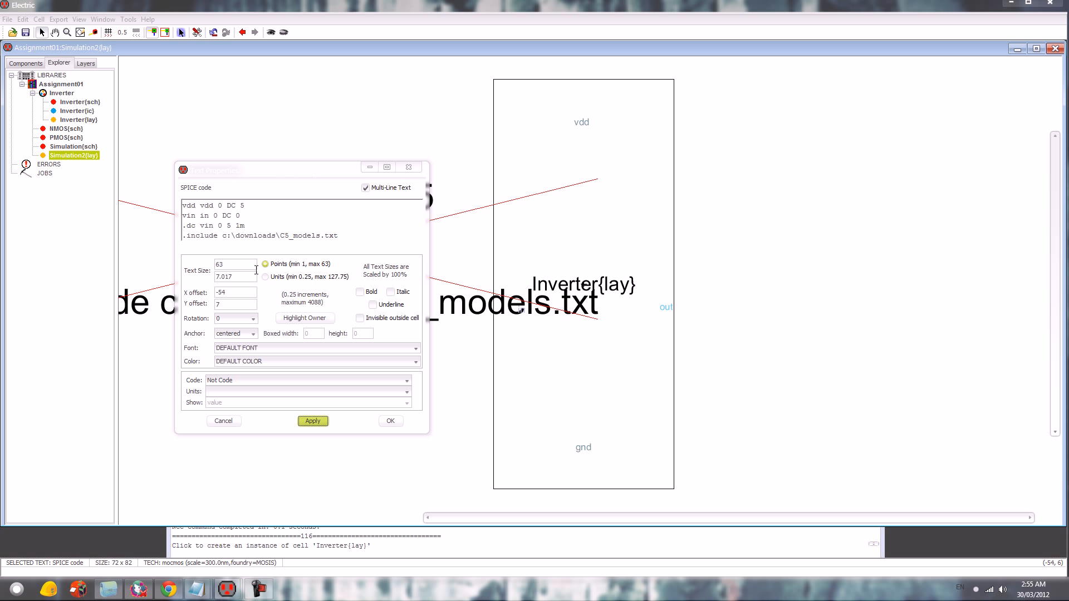
- Reduce the SPICE code's text size to 35 points and move the block 7 units left and 9 units up
text(45)
click(319, 420)
double_click(246, 263)
text(35)
click(314, 421)
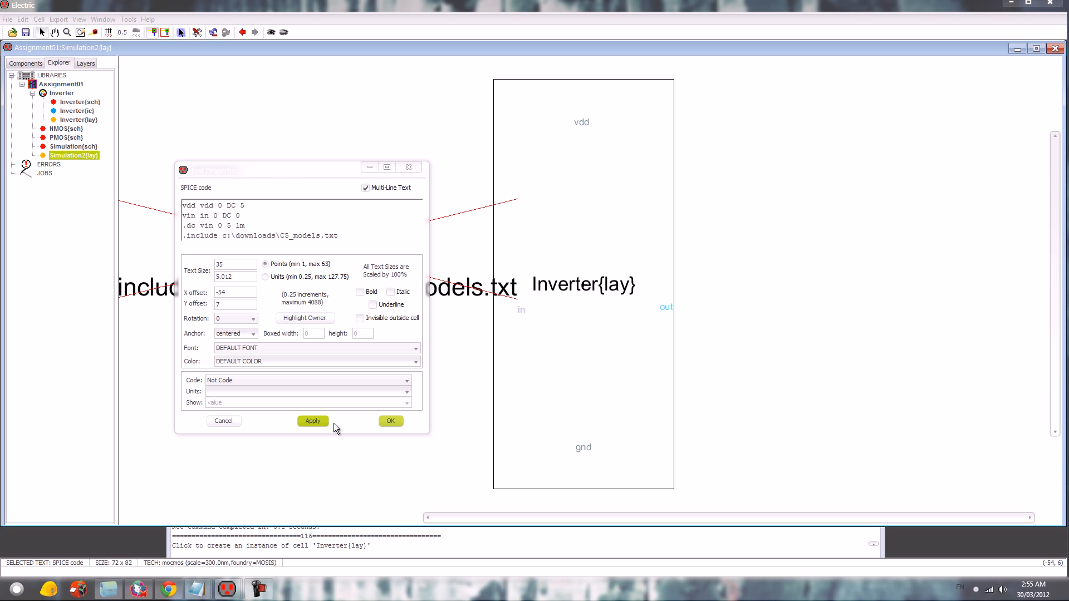
click(392, 420)
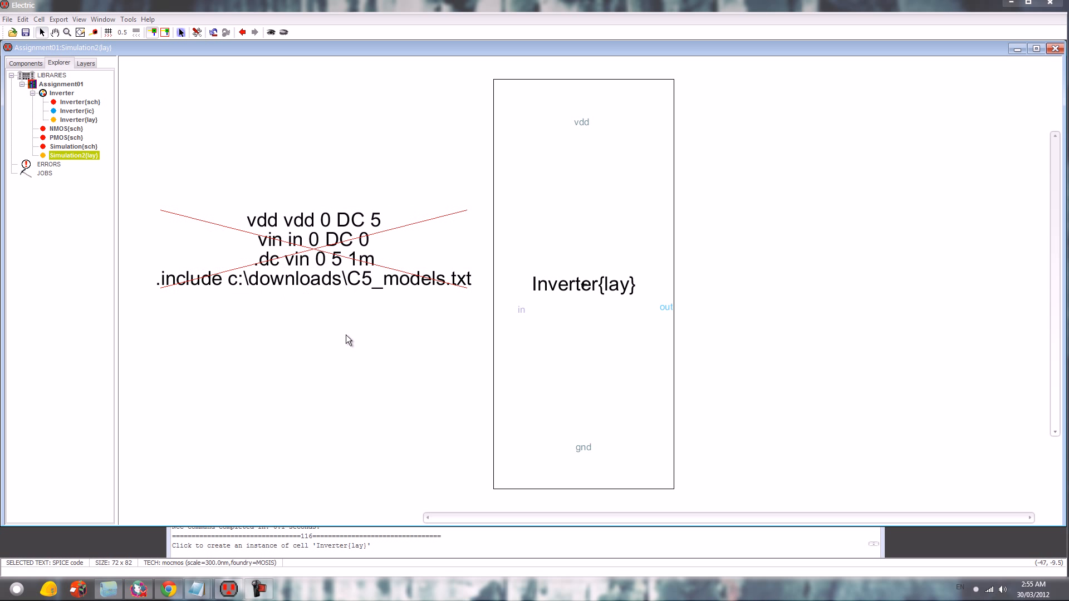
drag(315, 244, 280, 197)
click(324, 315)
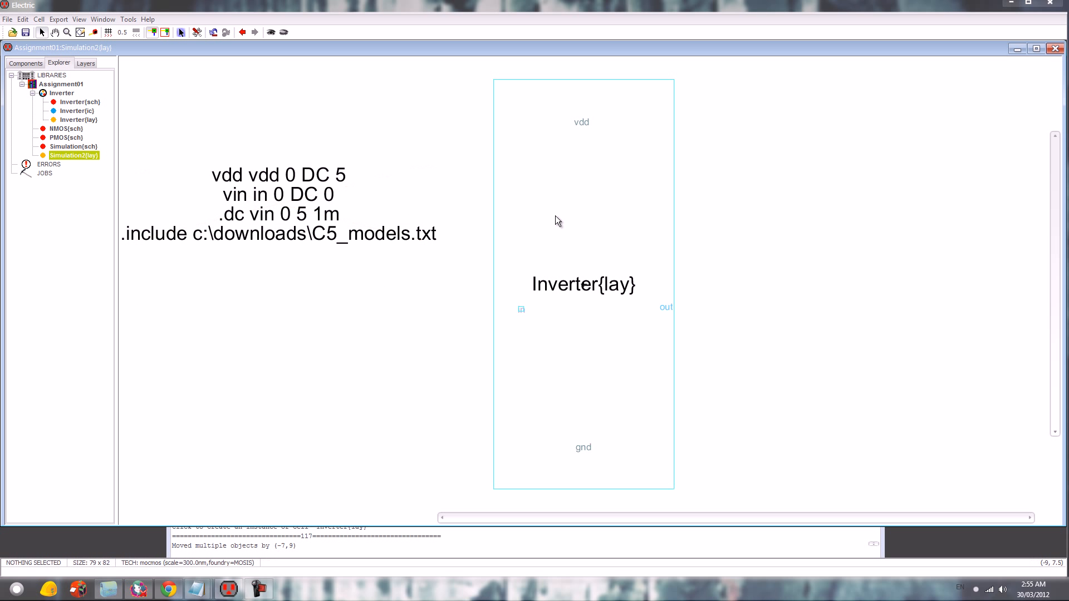
- Draw Metal-1 arcs leftward from the inverter's vdd (about 48), in (about 35) and gnd ports, and rightward from out (about 26)
click(575, 122)
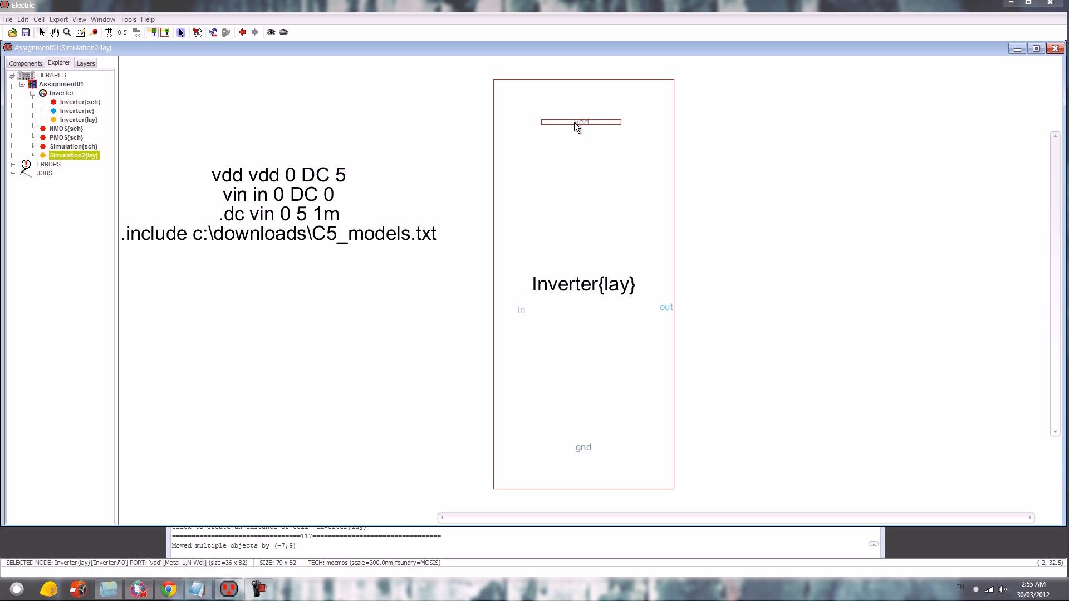
right_click(341, 119)
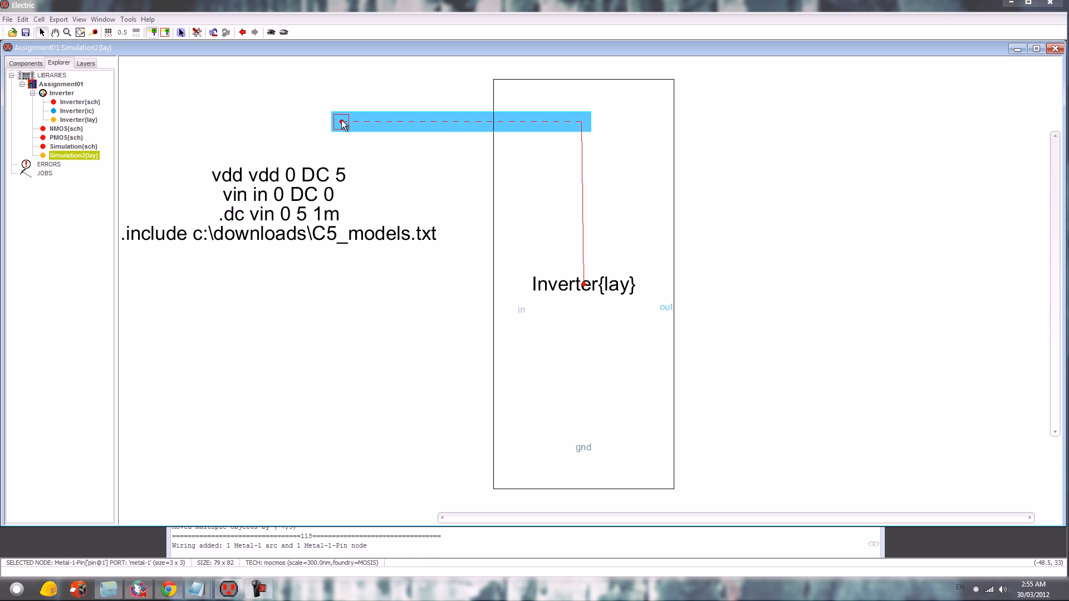
click(520, 310)
right_click(348, 309)
click(665, 308)
right_click(796, 315)
click(595, 447)
right_click(328, 445)
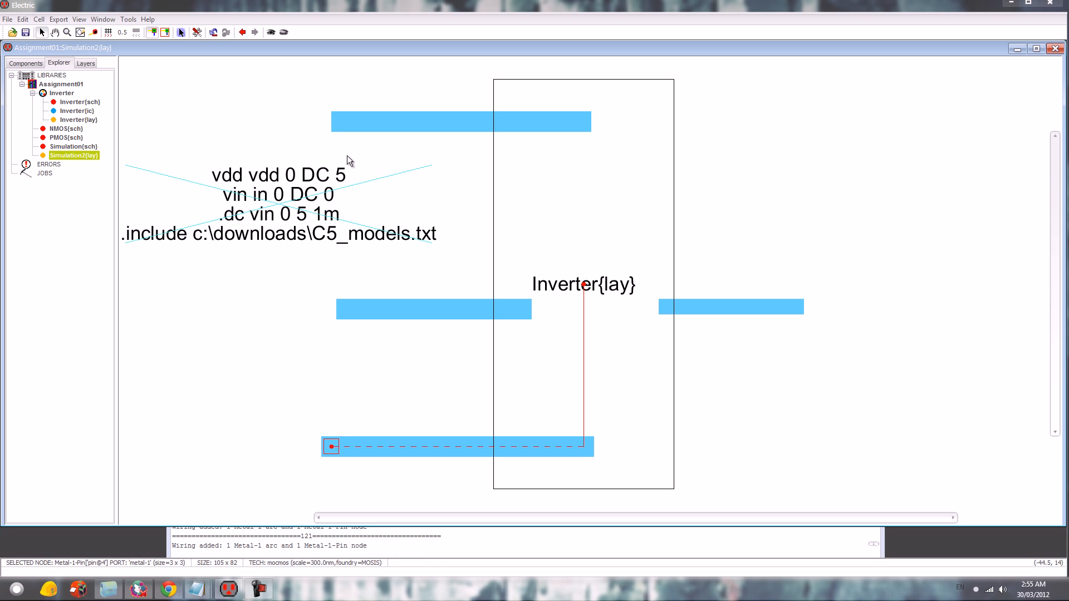
- Narrow the Metal-1 arc on the vdd port to the same width as the out arc
click(391, 122)
double_click(393, 130)
text(2)
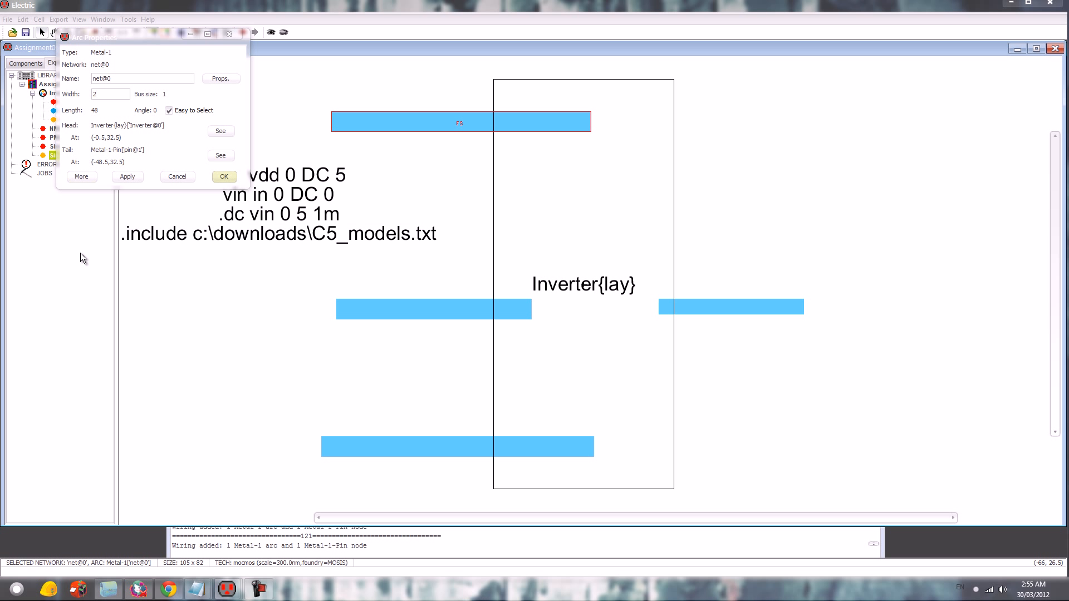
key(Return)
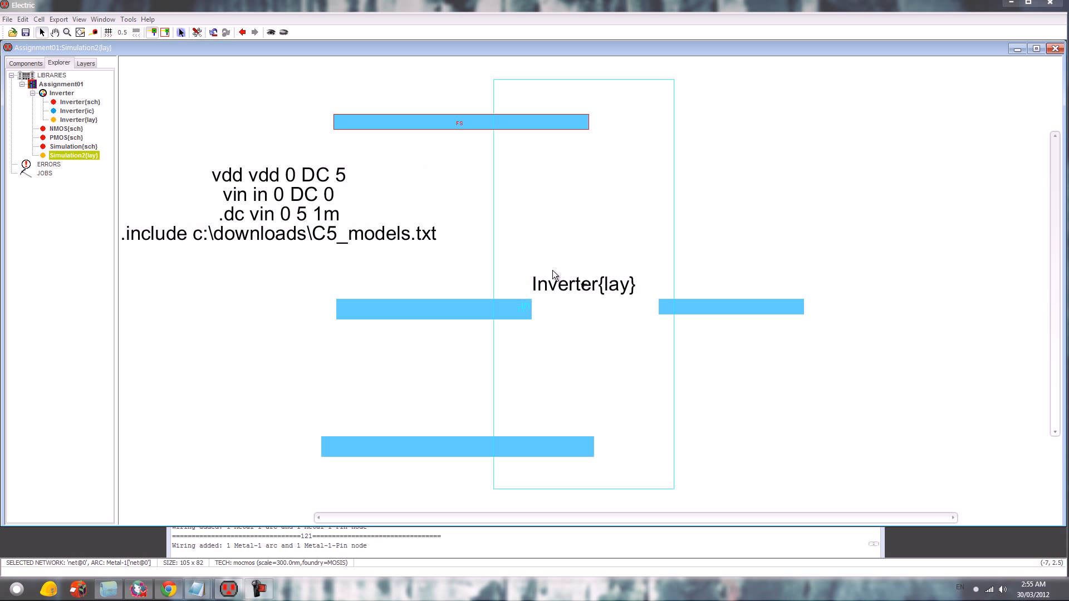
- Check the width of the Metal-1 arc on the out port in its properties
click(709, 307)
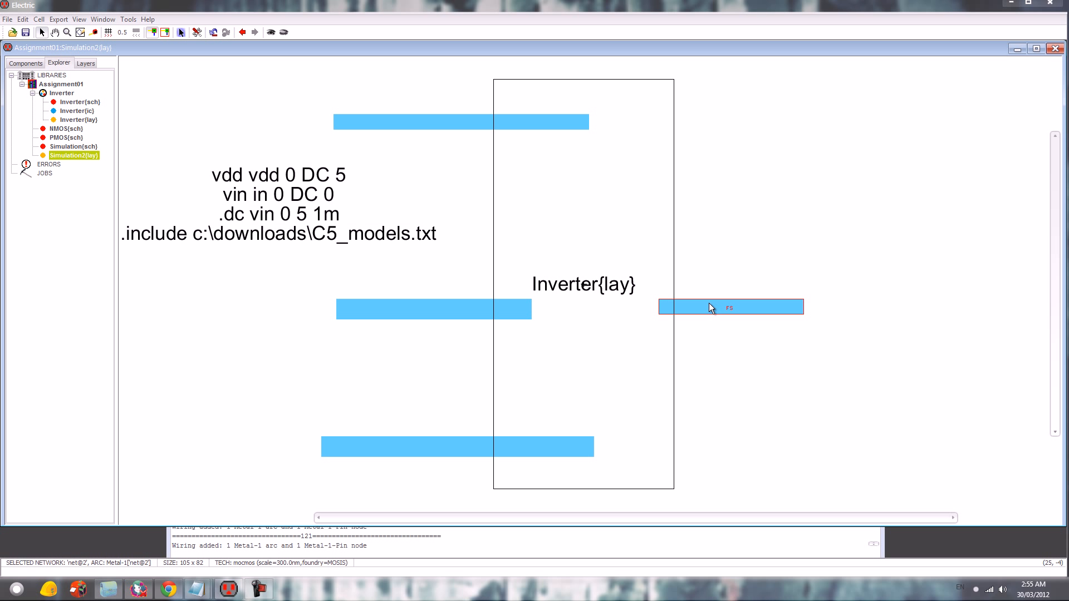
double_click(709, 305)
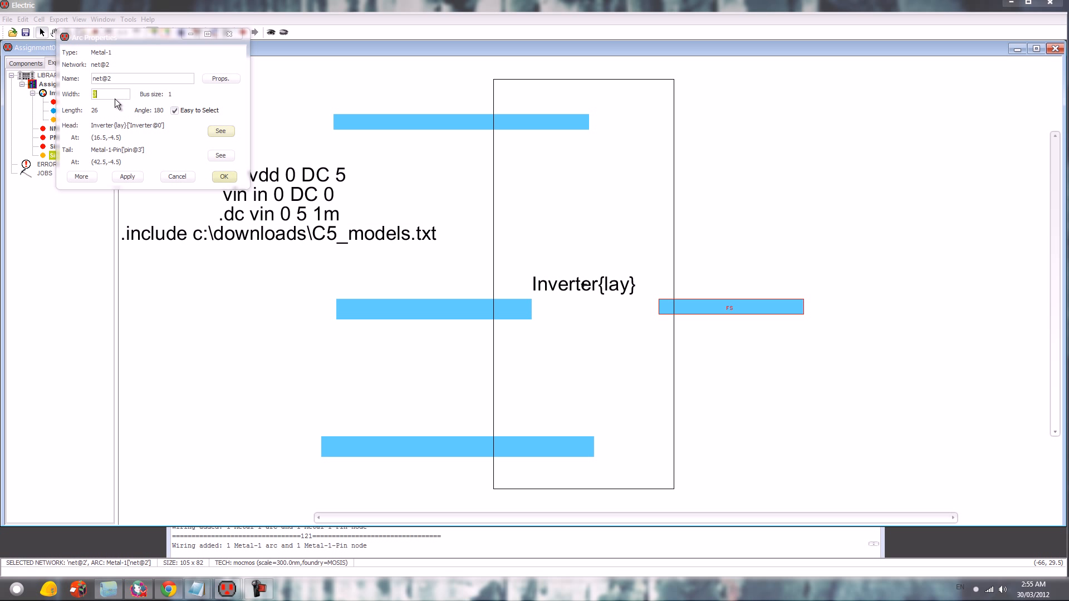
click(231, 177)
- Set the width of the Metal-1 arc on the in port to 3
click(406, 315)
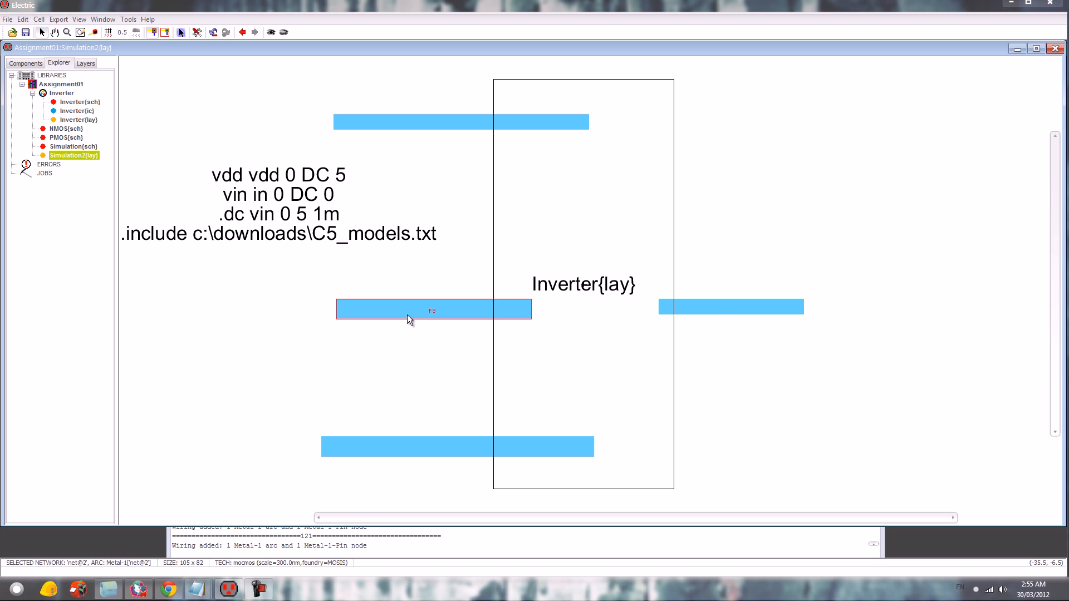
double_click(413, 312)
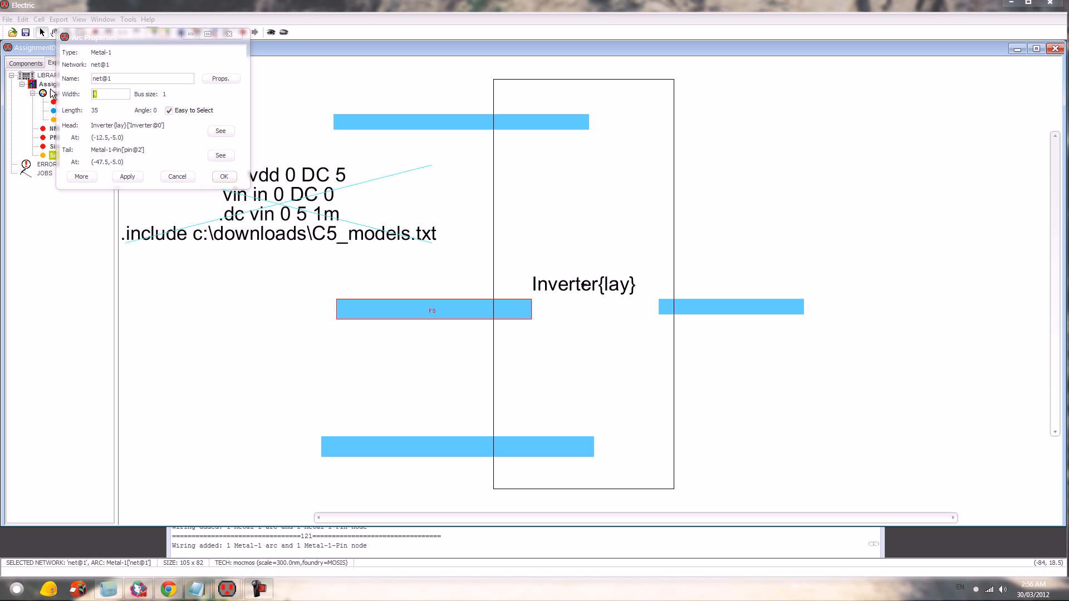
text(3)
key(Return)
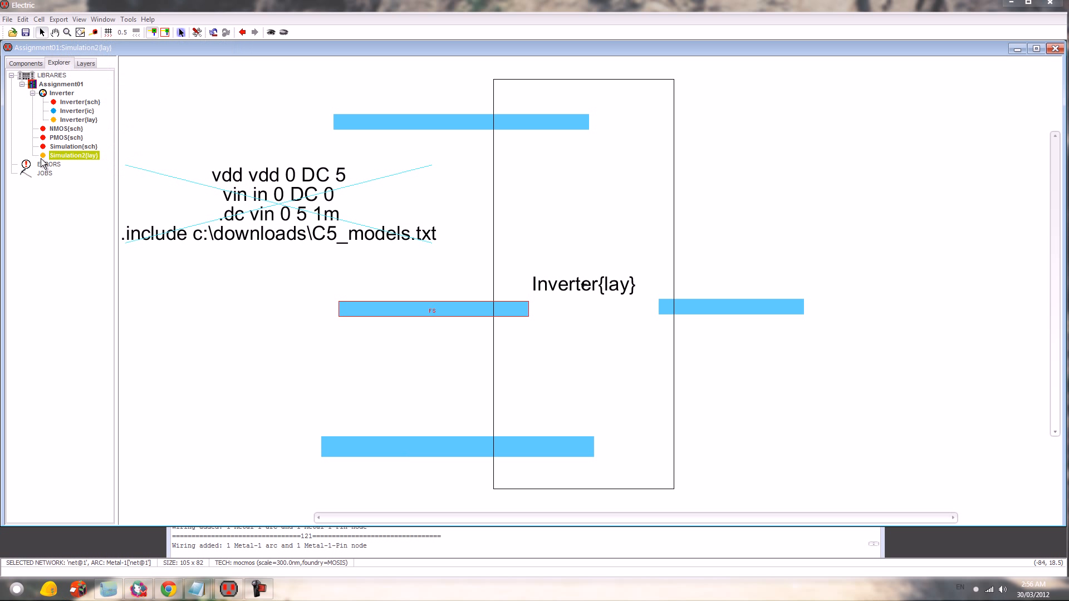
- Set the width of the Metal-1 arc on the gnd port to 3
double_click(392, 444)
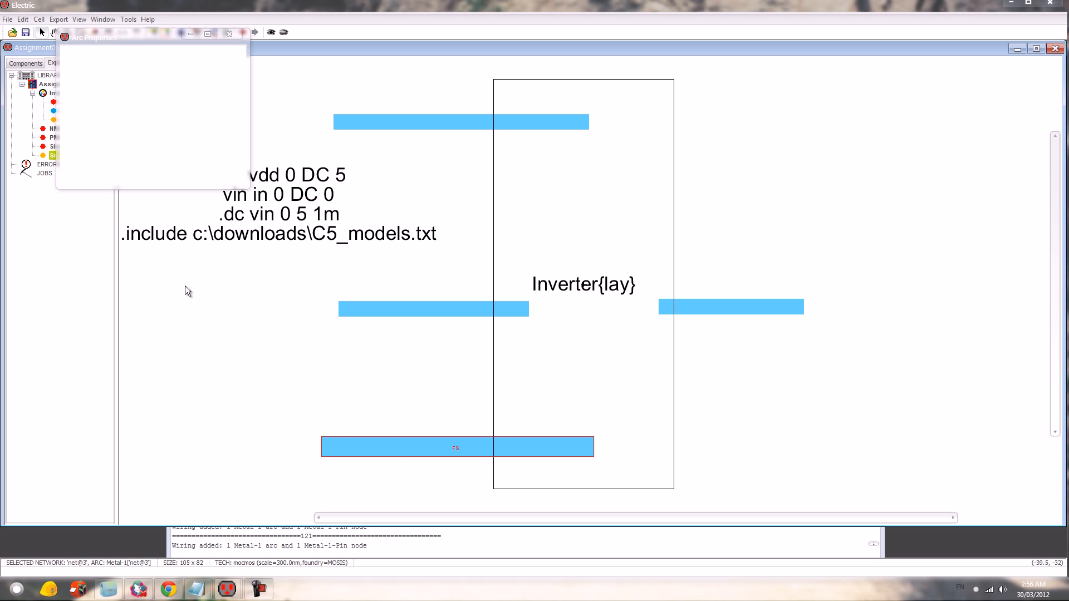
key(BackSpace)
text(3)
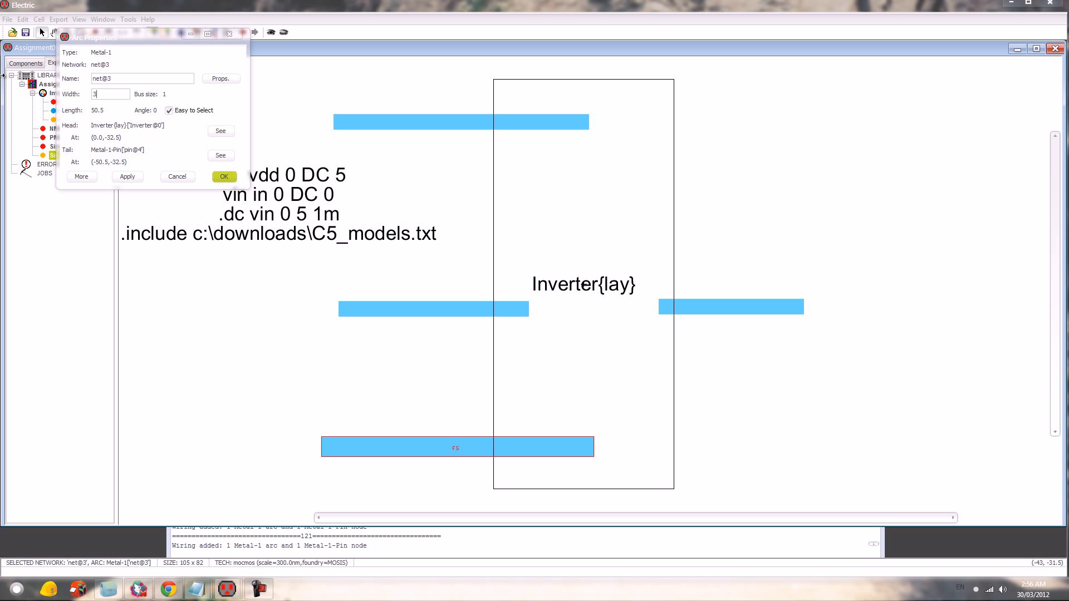
key(Return)
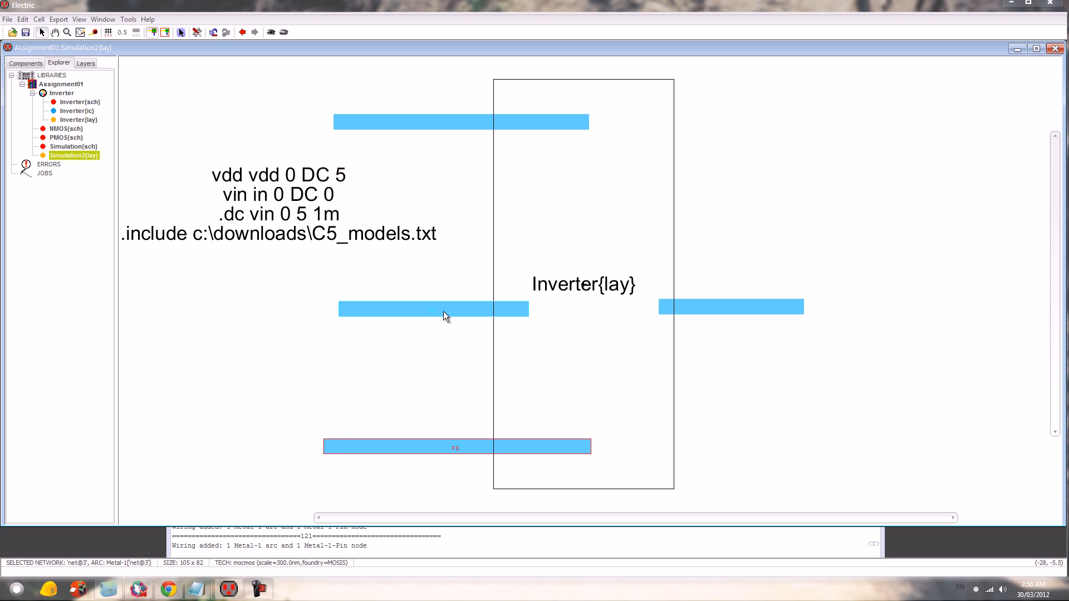
- Try to create an export named in on the Metal-1 arc of the in port
click(417, 311)
key(ctrl+e)
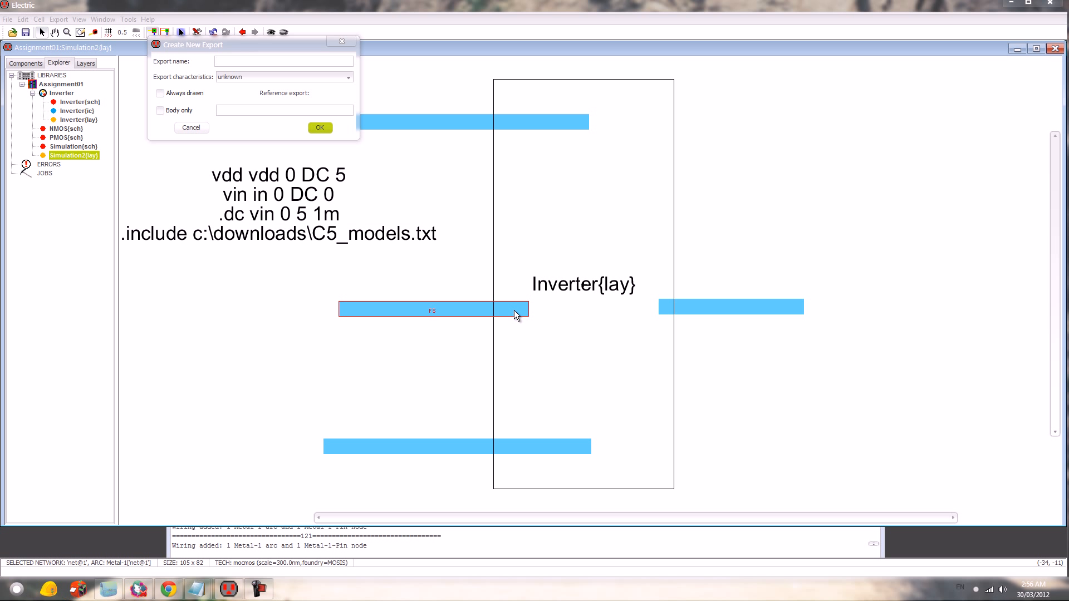
text(in)
click(324, 128)
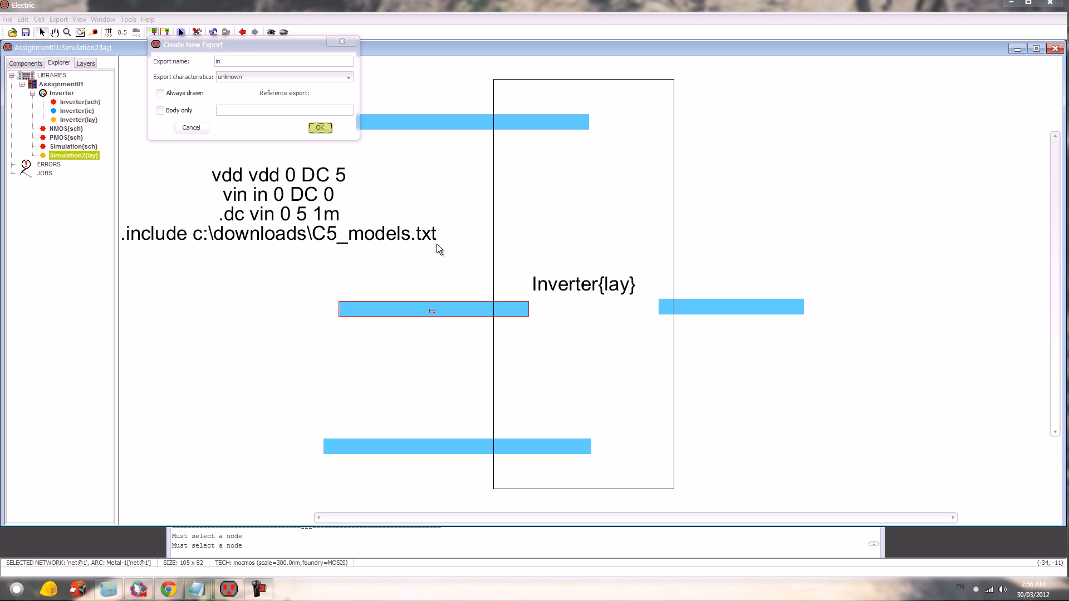
click(322, 129)
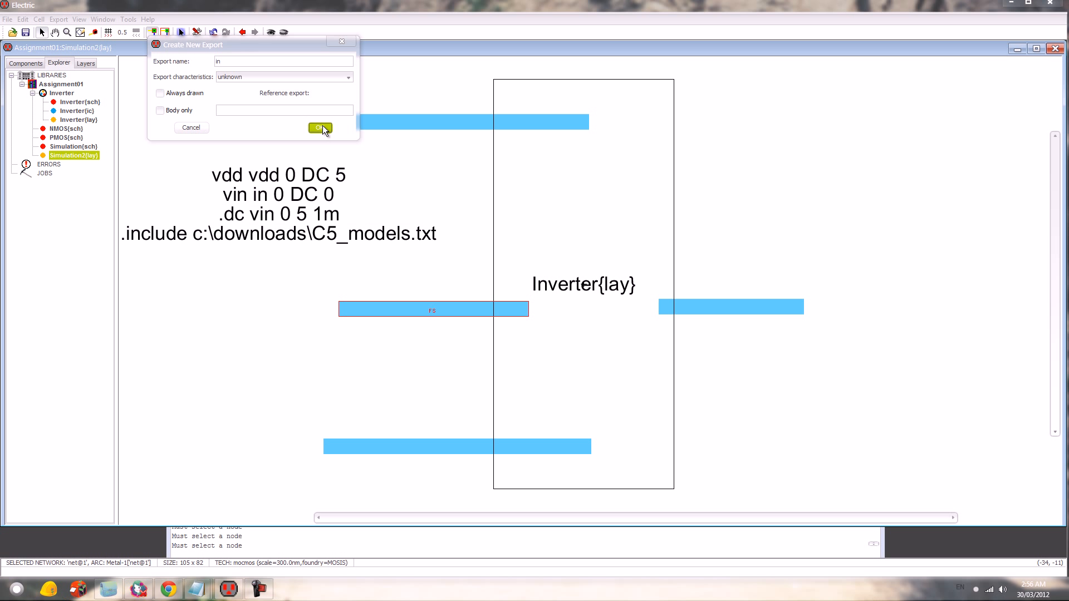
click(343, 42)
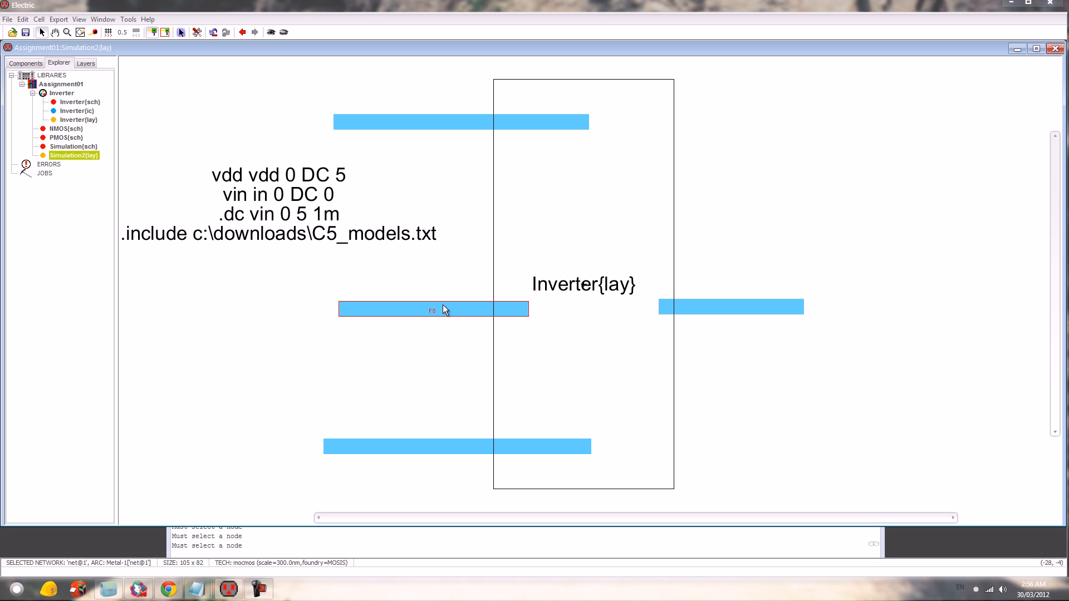
- Rename the Metal-1 arc on the in port to in, and undo that change
key(ctrl+i)
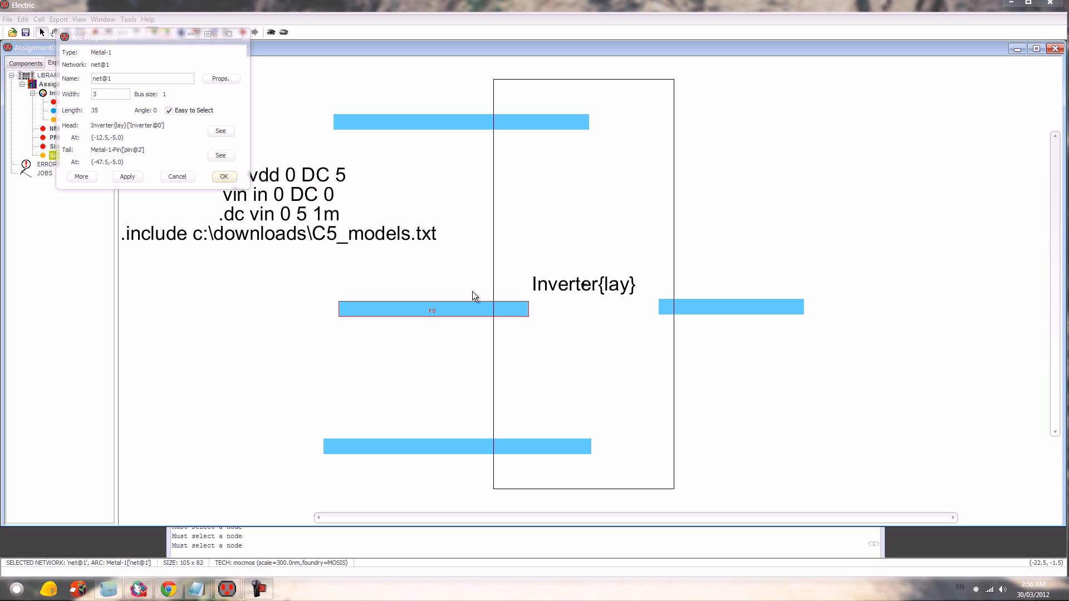
triple_click(127, 81)
text(in)
key(Return)
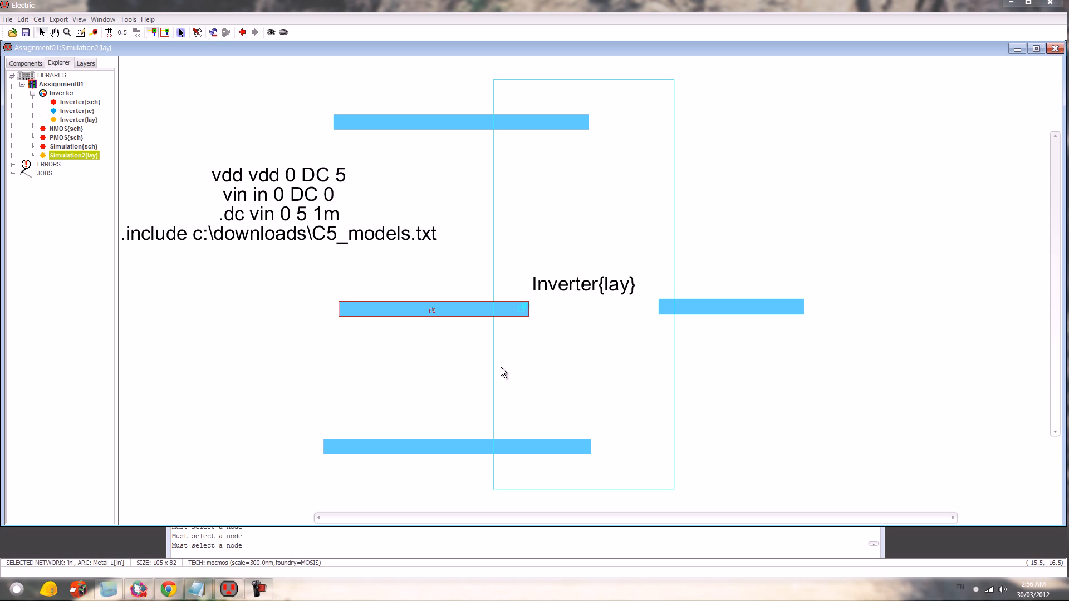
key(ctrl+z)
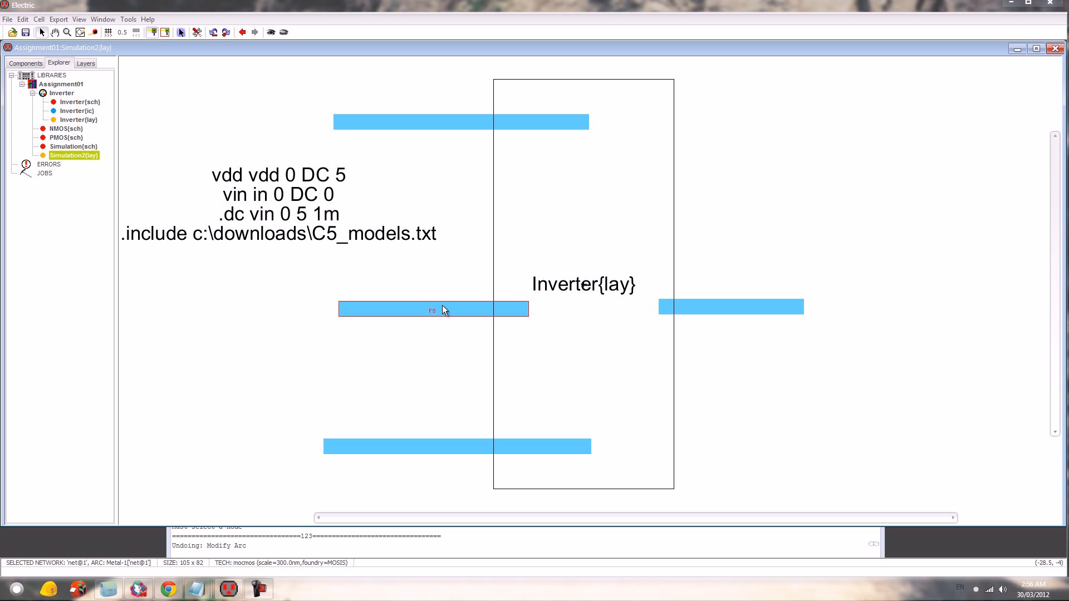
- Create an export named vdd on the Metal-1 pin at the outer end of the vdd arc
click(343, 119)
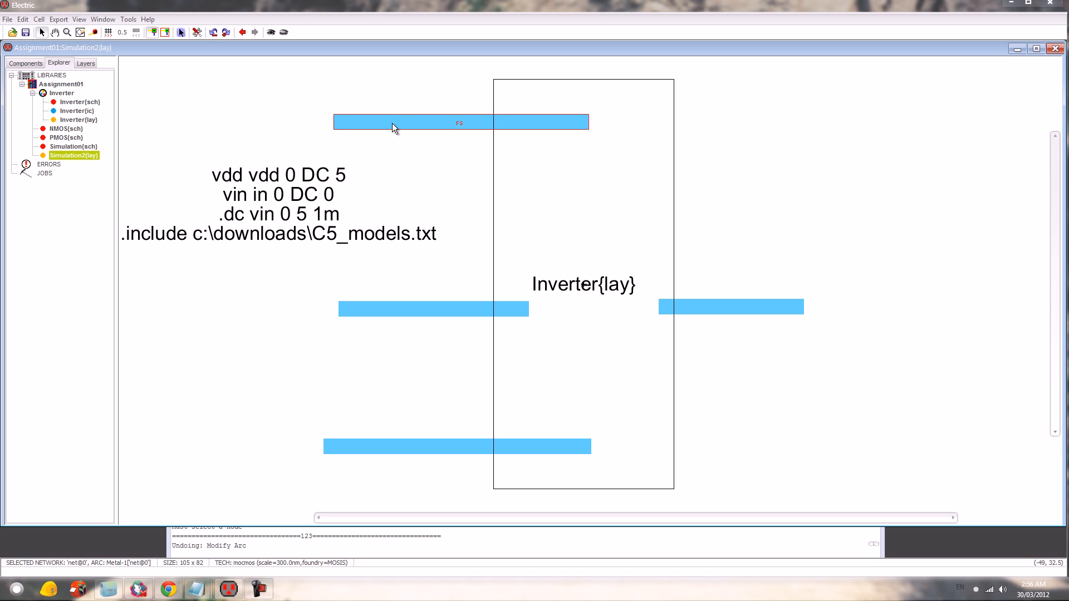
click(411, 167)
click(340, 121)
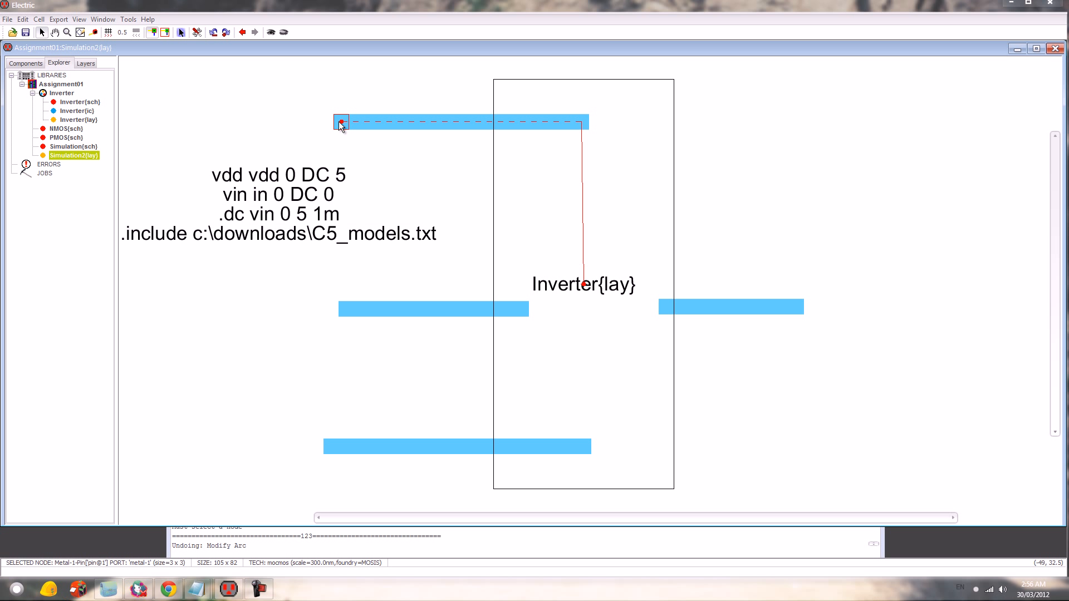
key(ctrl+e)
text(vdd)
key(Return)
- Create an export named gnd on the Metal-1 pin at the outer end of the gnd arc
drag(334, 449, 331, 446)
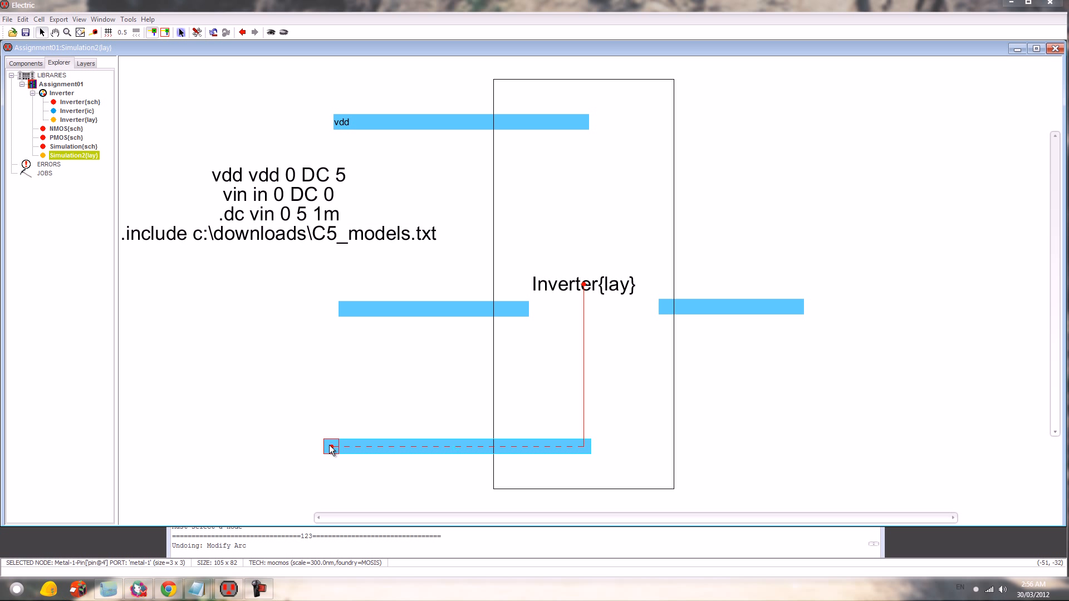
key(ctrl+e)
text(gnd)
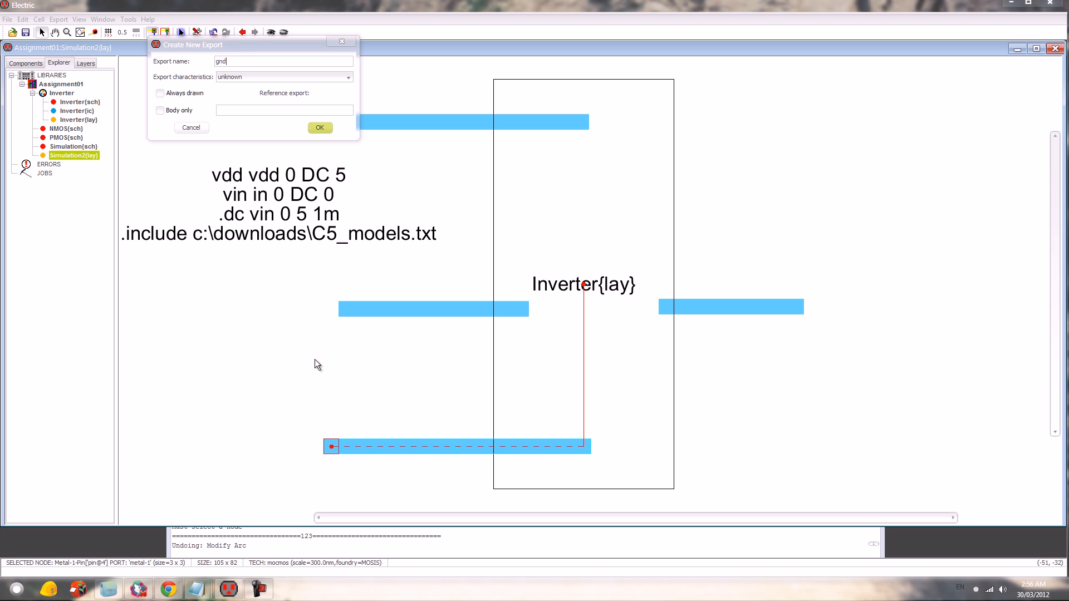
key(Return)
- Name the Metal-1 arc on the inverter's input port in and the one on its output port out
click(444, 311)
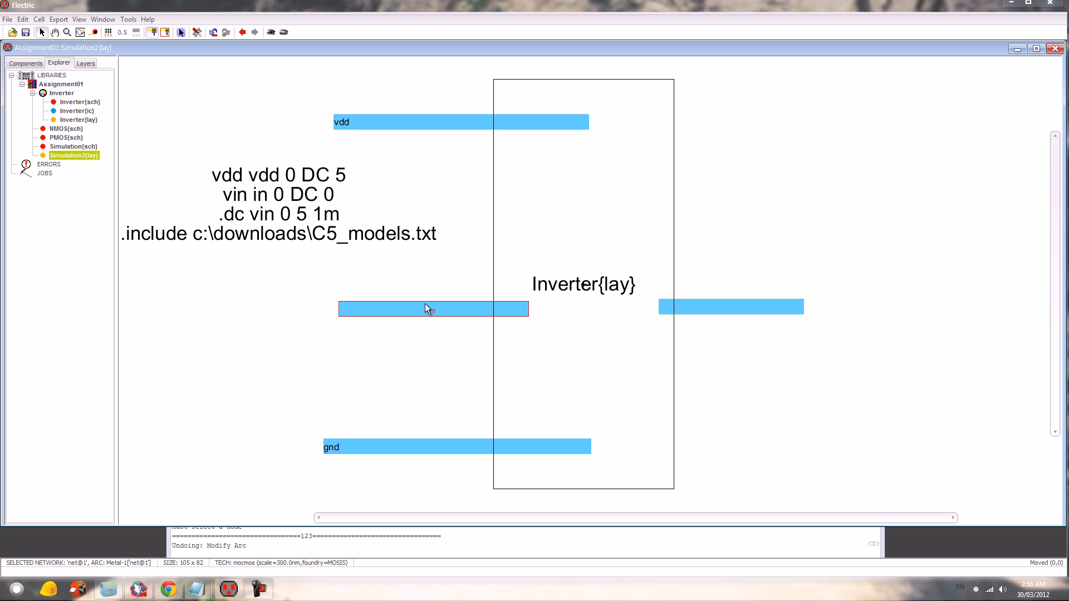
key(ctrl+i)
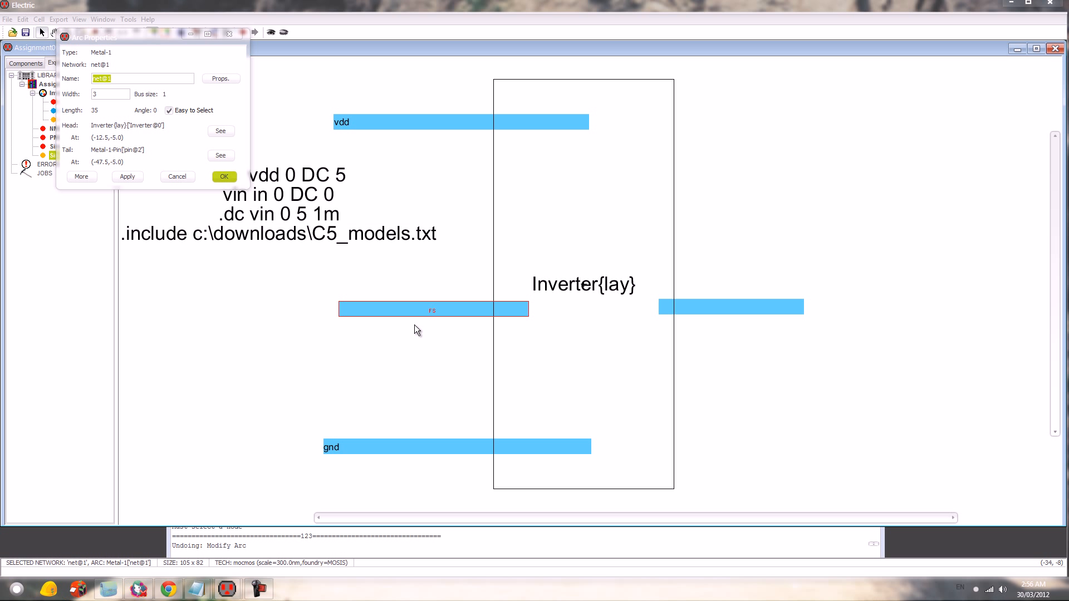
text(in)
key(Return)
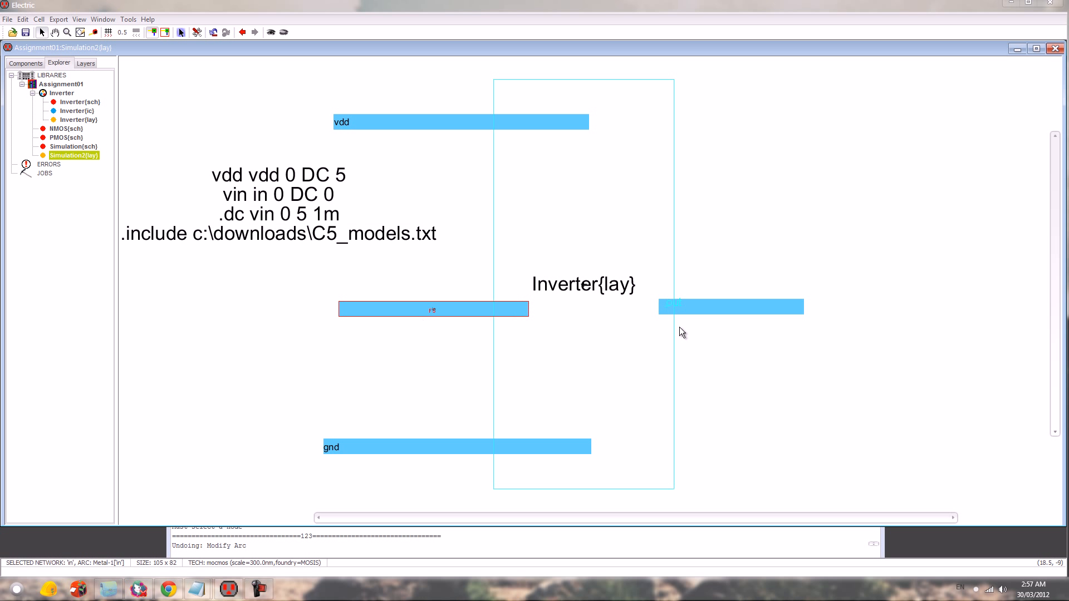
click(726, 308)
key(ctrl+i)
text(out)
key(Return)
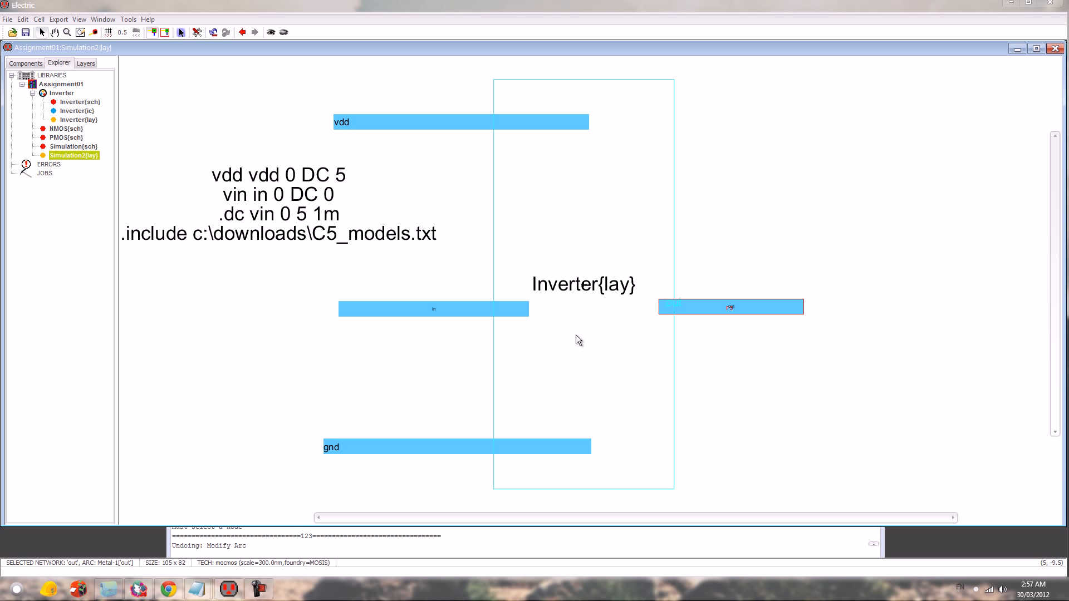
- Run the design rule check and the ERC well check on the Simulation2 layout cell
click(345, 376)
key(F5)
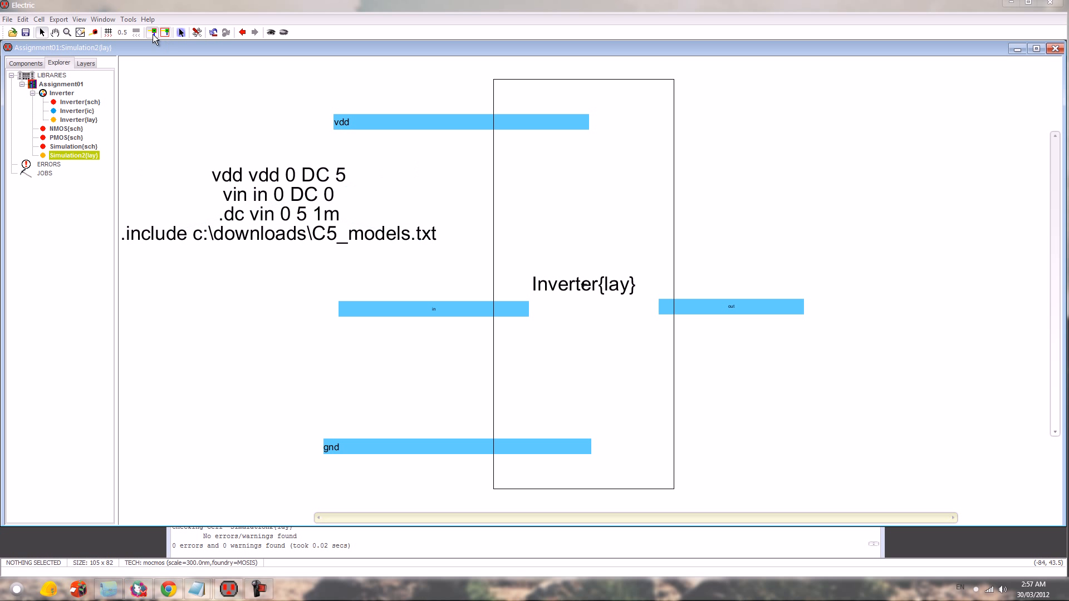
click(128, 19)
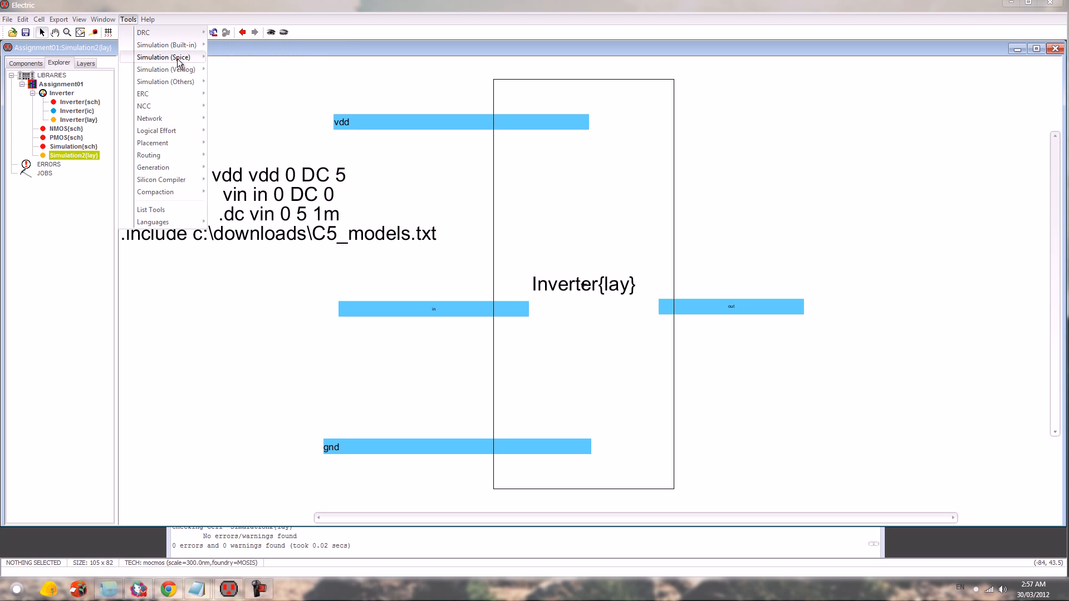
mouse_move(174, 71)
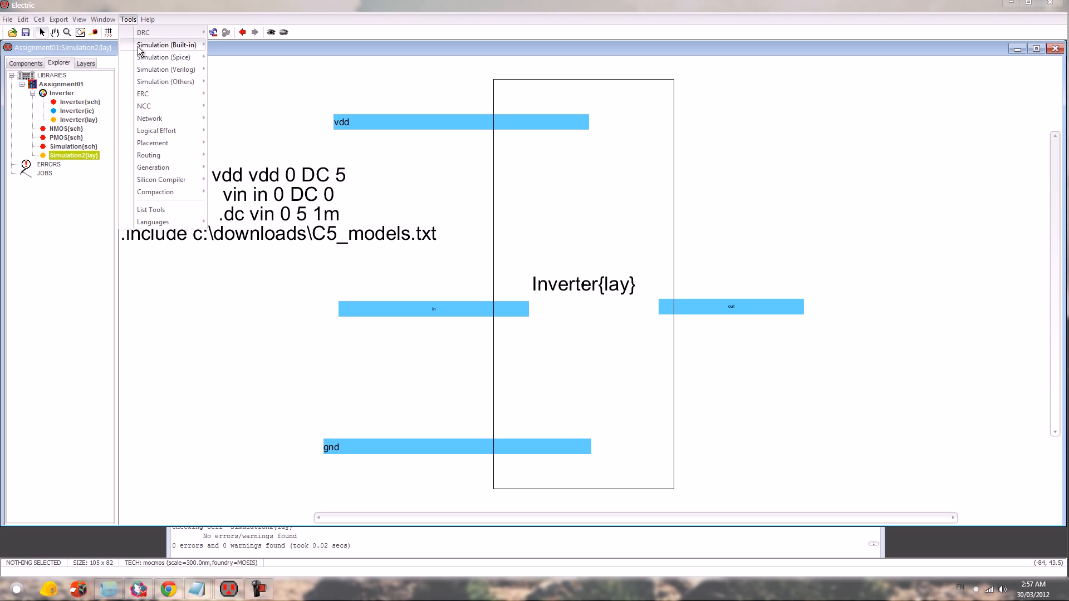
mouse_move(161, 95)
click(233, 96)
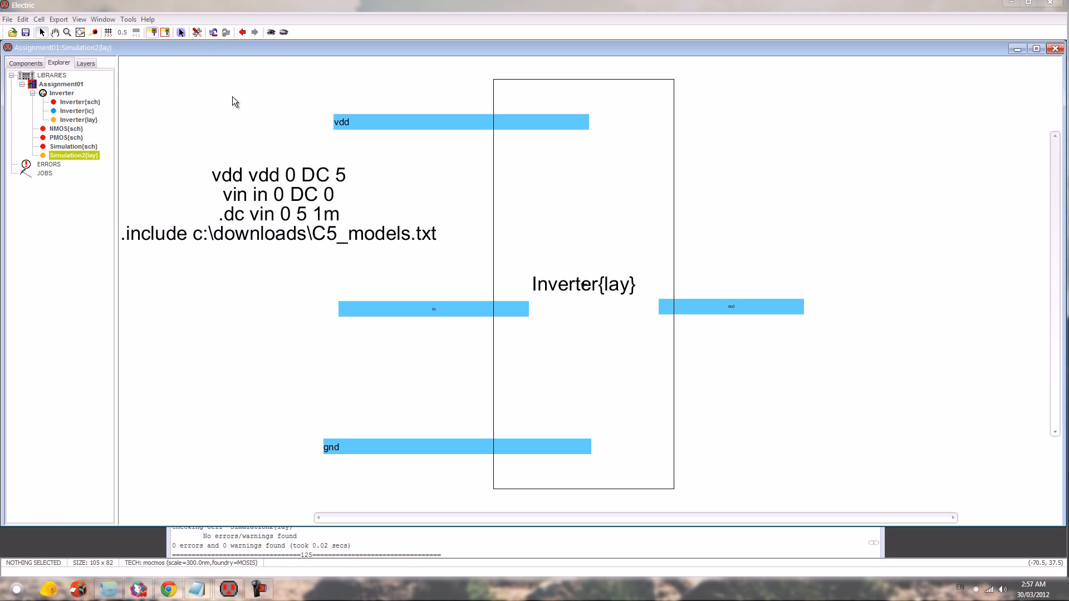
click(248, 540)
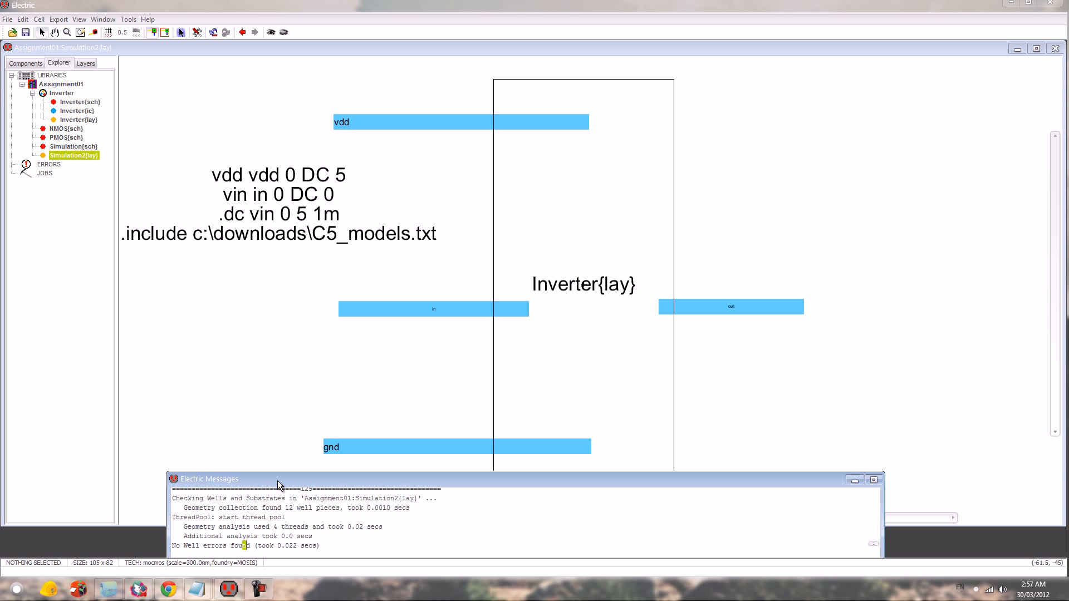
- Write the SPICE deck for the Simulation2 layout cell and run the DC simulation in LTspice
click(129, 18)
mouse_move(173, 93)
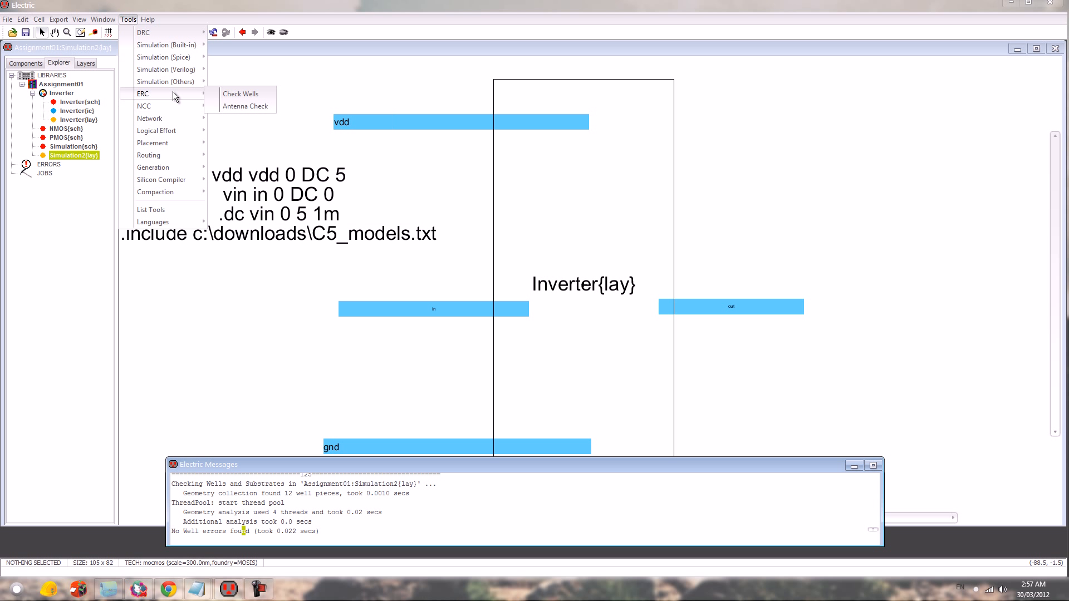
mouse_move(174, 47)
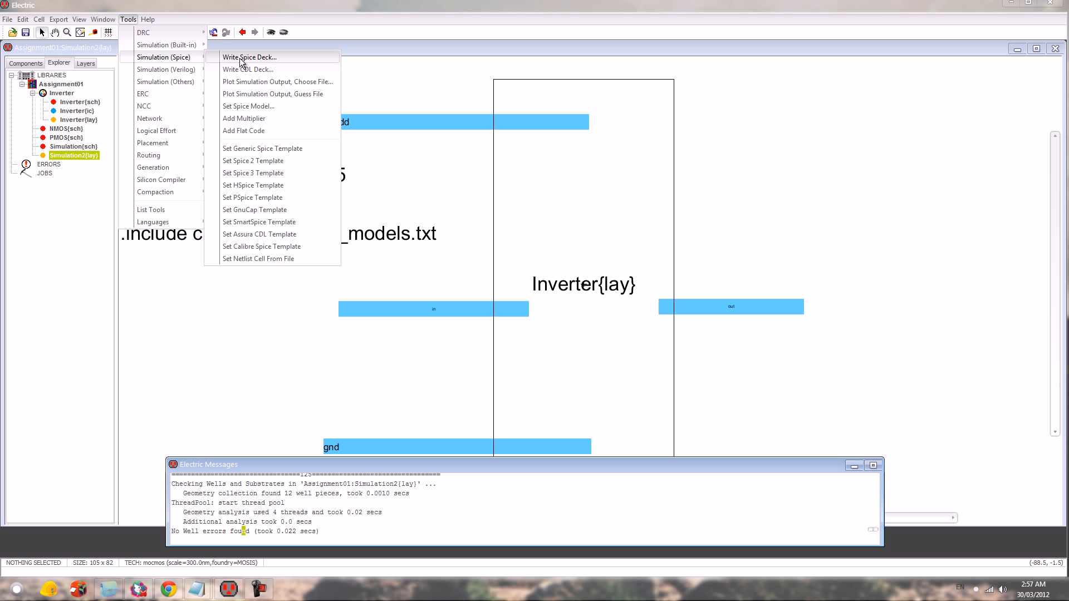
click(240, 57)
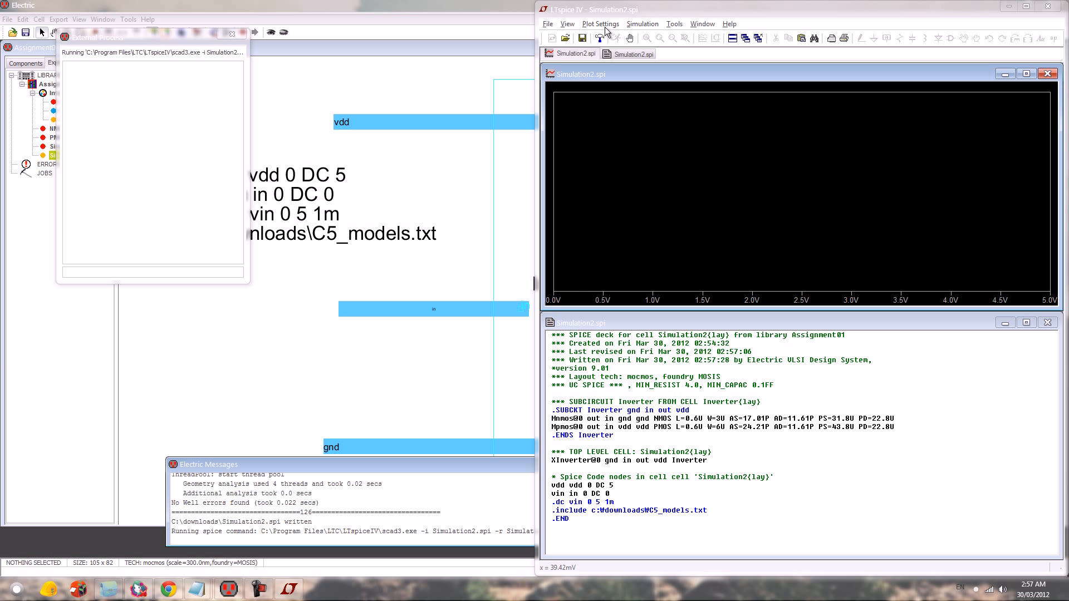
click(605, 25)
mouse_move(643, 24)
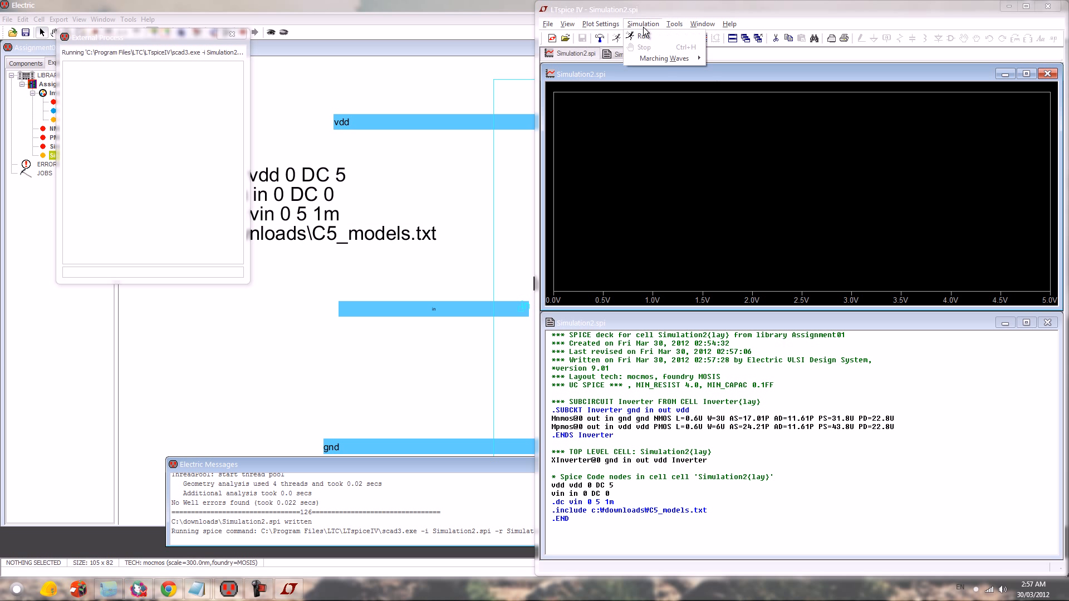
- Plot the V(out) and V(in) waveforms of the simulated inverter
click(606, 34)
click(715, 266)
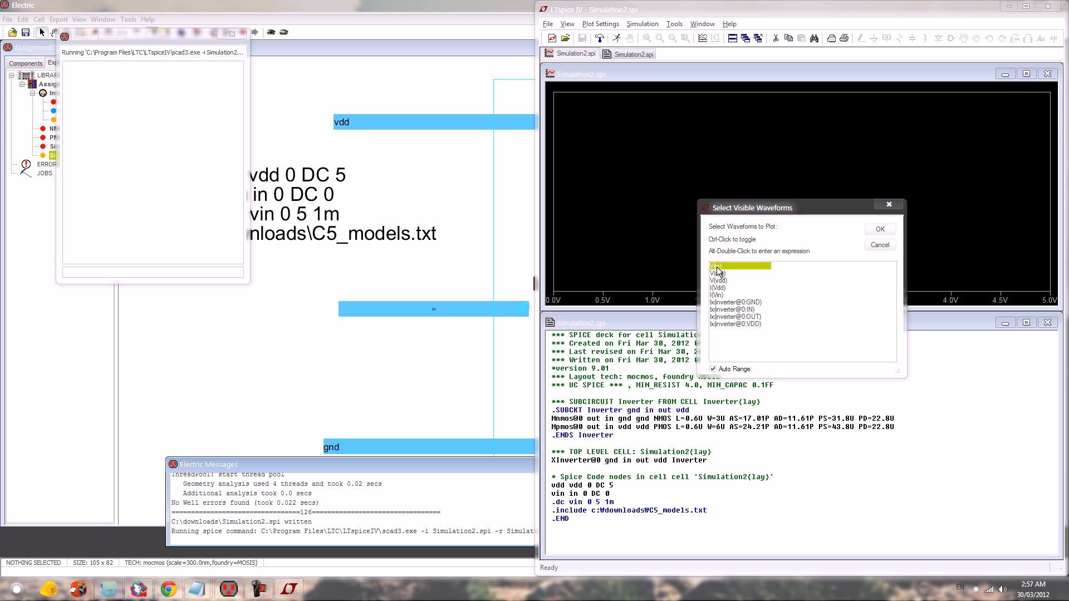
ctrl+click(718, 274)
click(879, 229)
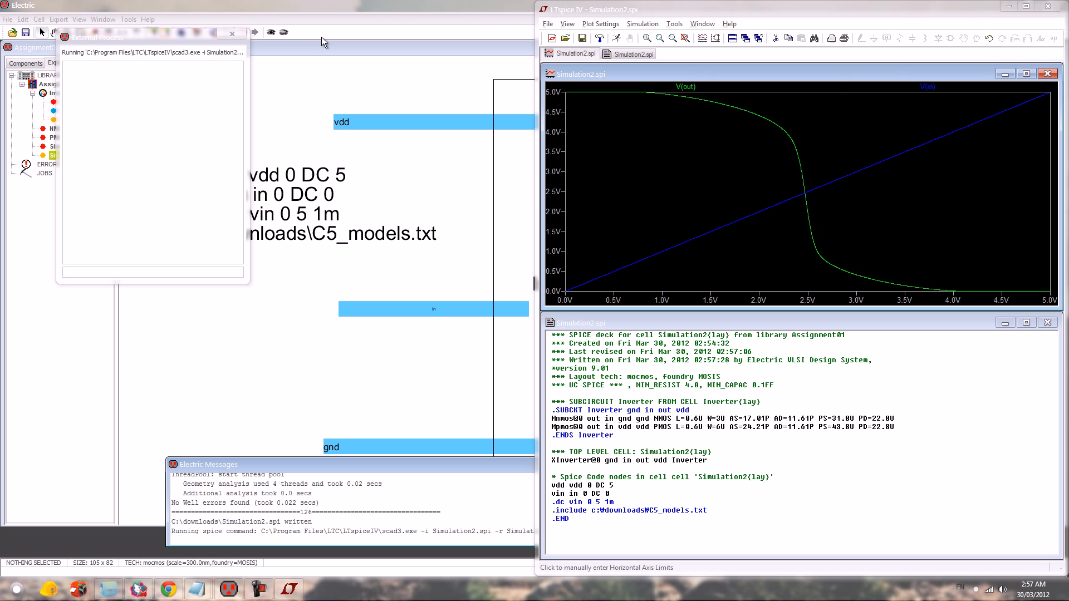
- Close the simulation run and its waveform window, and return to the Simulation2 layout in Electric
click(236, 34)
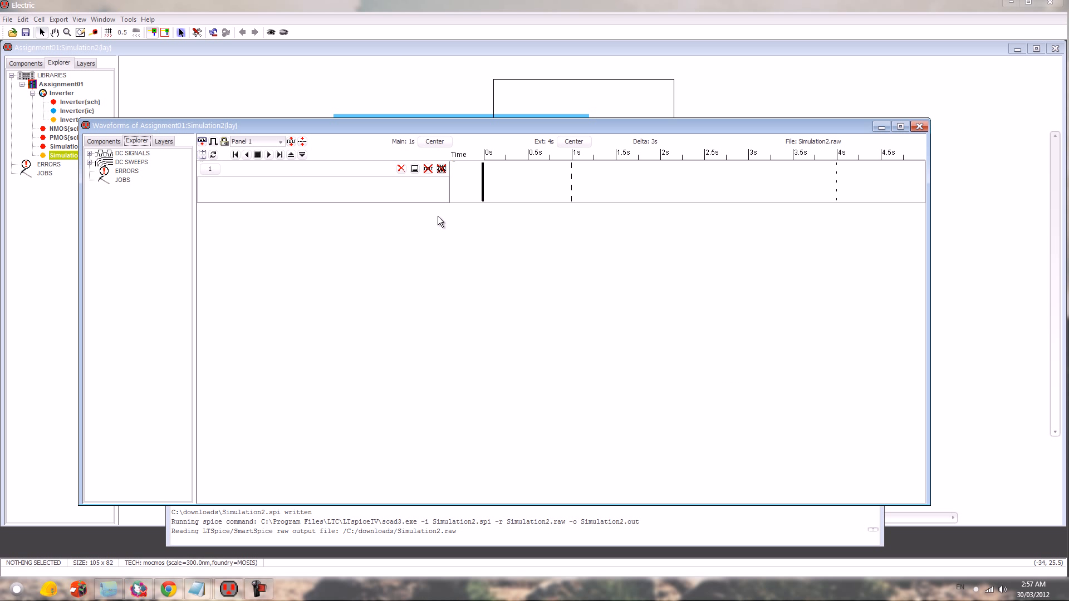
click(918, 127)
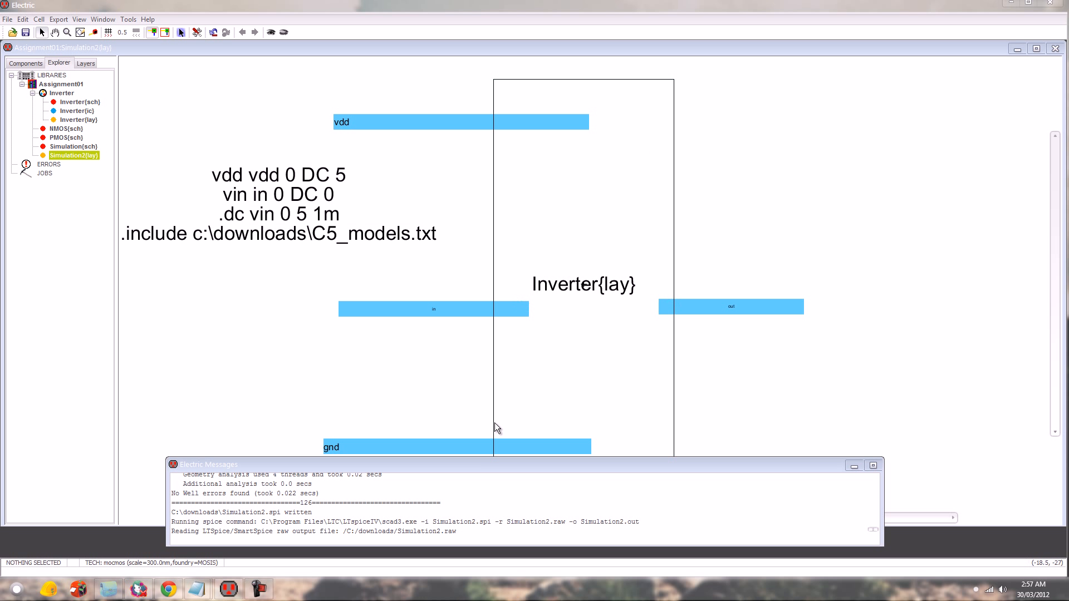
click(903, 410)
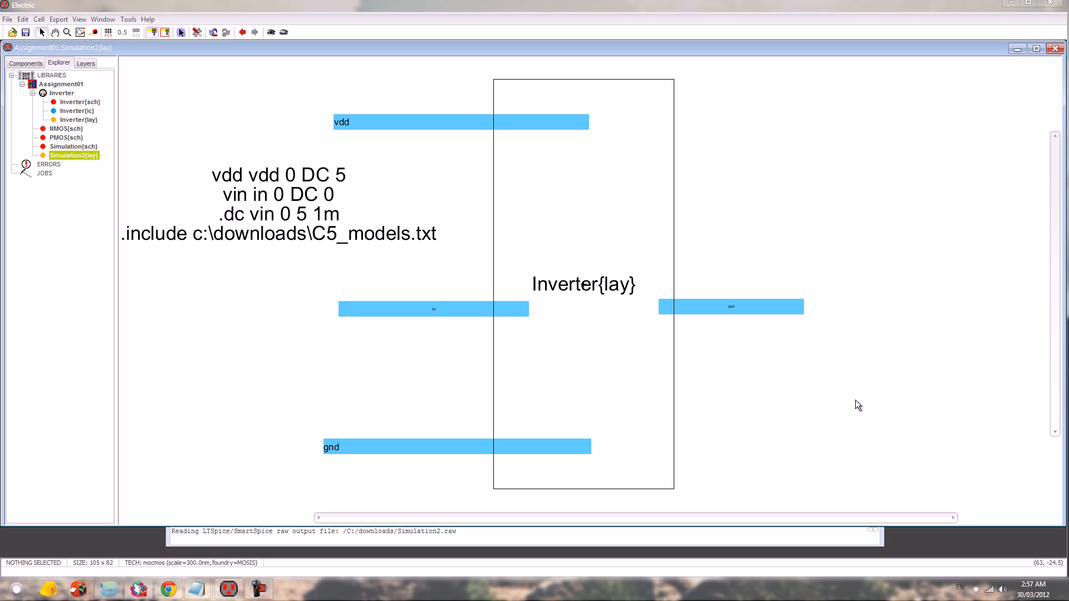